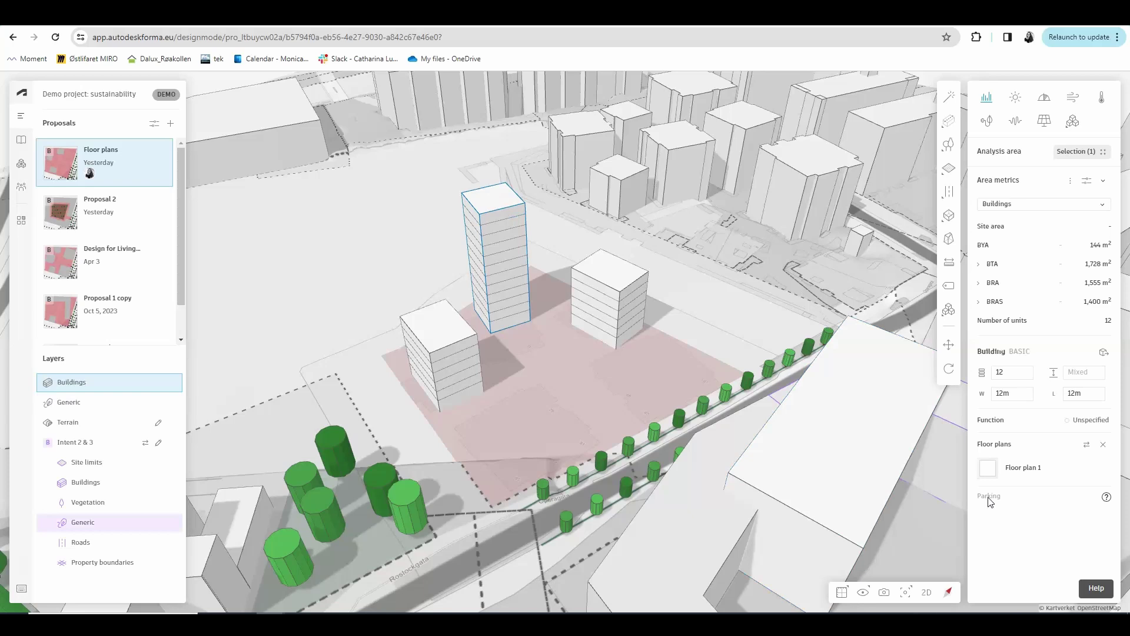
Open the 12-storey tower's floor plan for editing and show area numbers in place of lengths
{"action": "left_click", "coordinate": [1024, 468]}
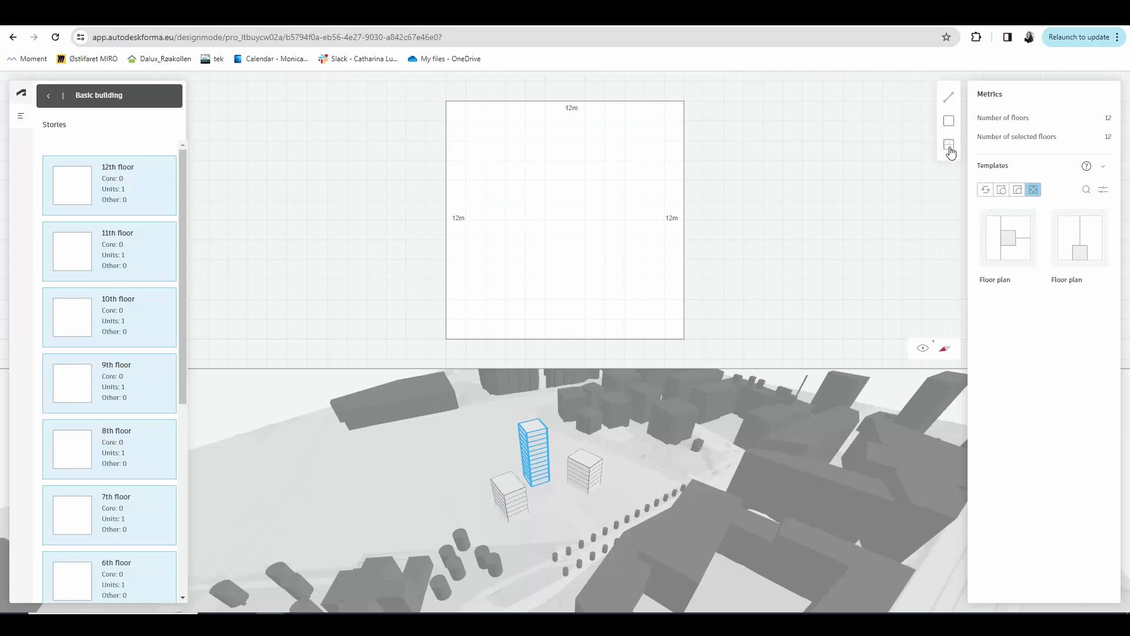
{"action": "left_click", "coordinate": [950, 145]}
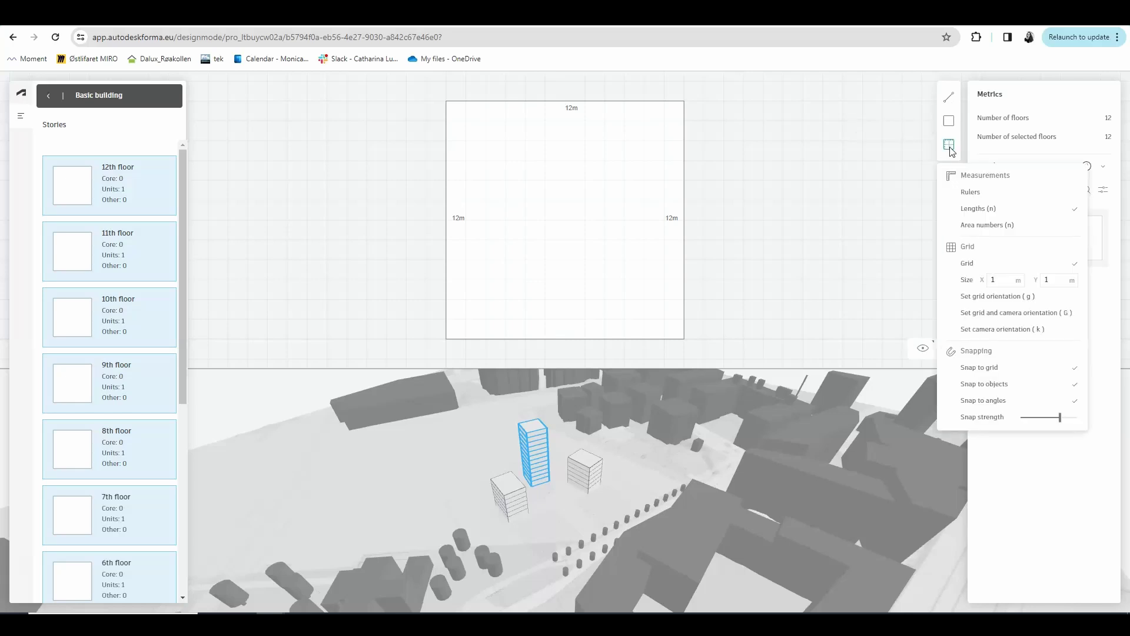
{"action": "left_click", "coordinate": [1003, 194]}
{"action": "left_click", "coordinate": [1003, 195]}
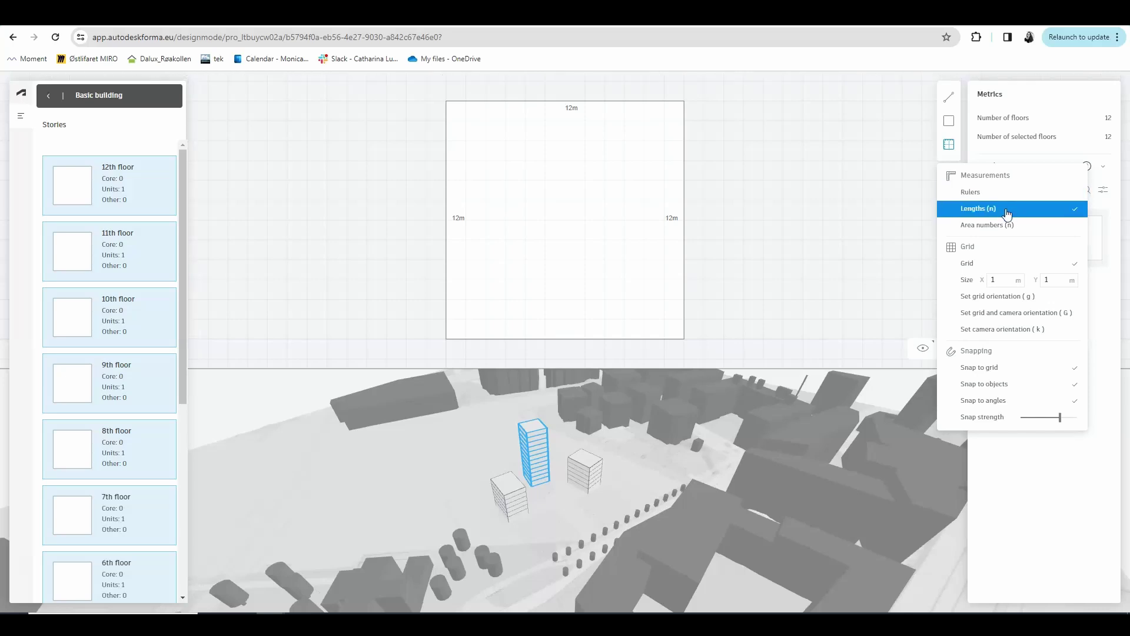
{"action": "left_click", "coordinate": [1008, 213]}
{"action": "left_click", "coordinate": [1008, 213]}
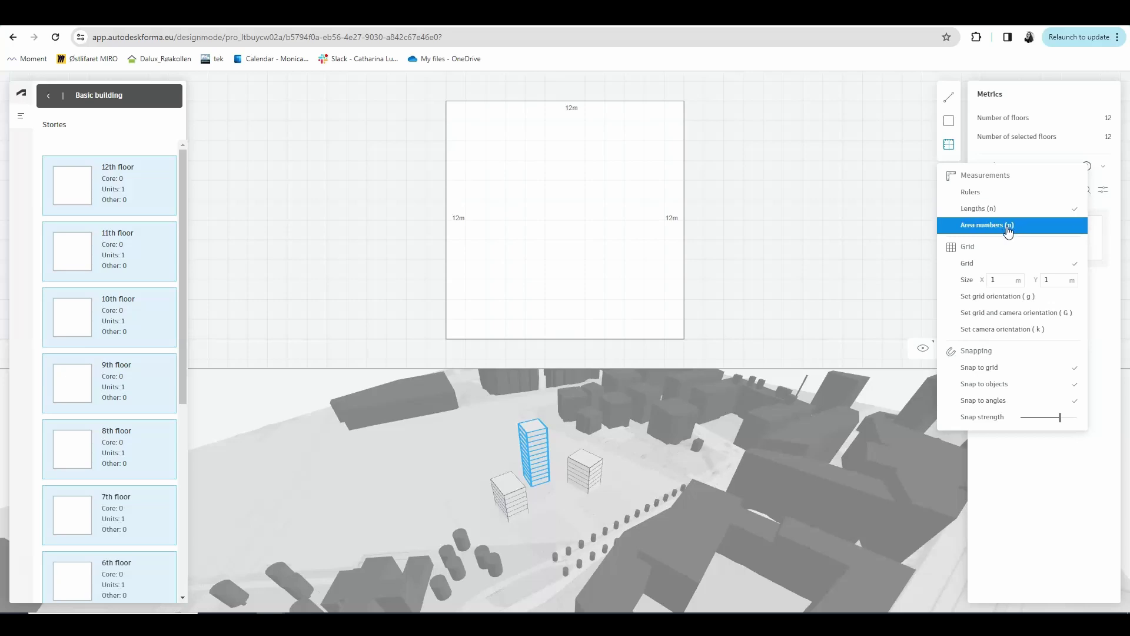
{"action": "left_click", "coordinate": [1009, 229]}
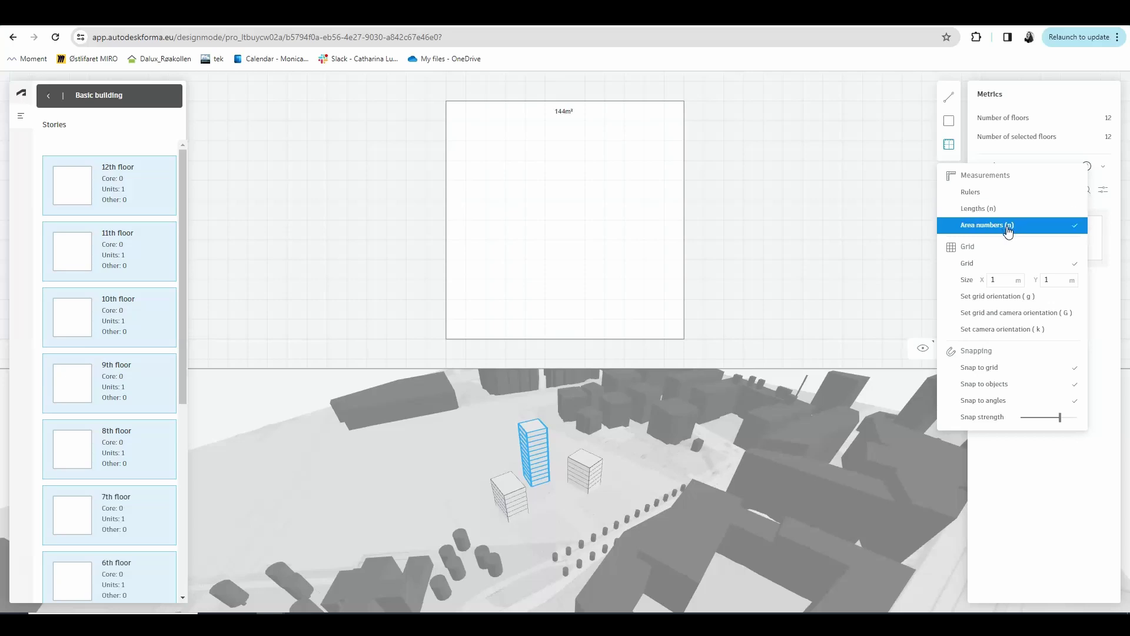
Set the grid size to 0.5 m in X and Y and raise the snap strength to its maximum
{"action": "left_click", "coordinate": [1001, 280]}
{"action": "key", "text": "BackSpace"}
{"action": "type", "text": "0,50"}
{"action": "double_click", "coordinate": [1045, 280]}
{"action": "type", "text": "0,50"}
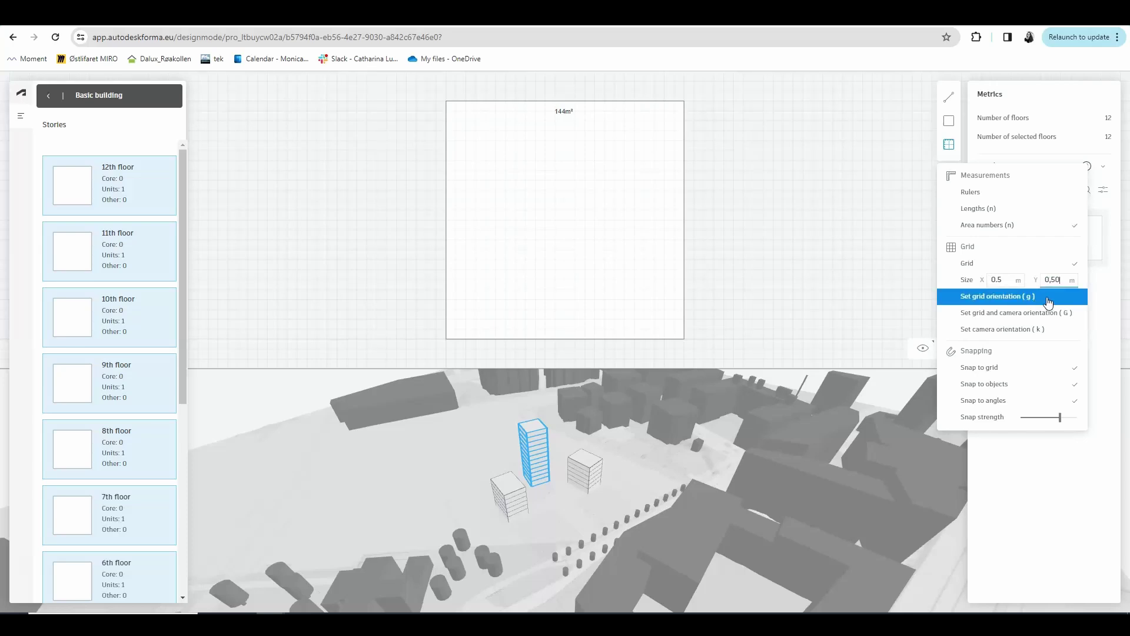
{"action": "left_click", "coordinate": [1049, 302]}
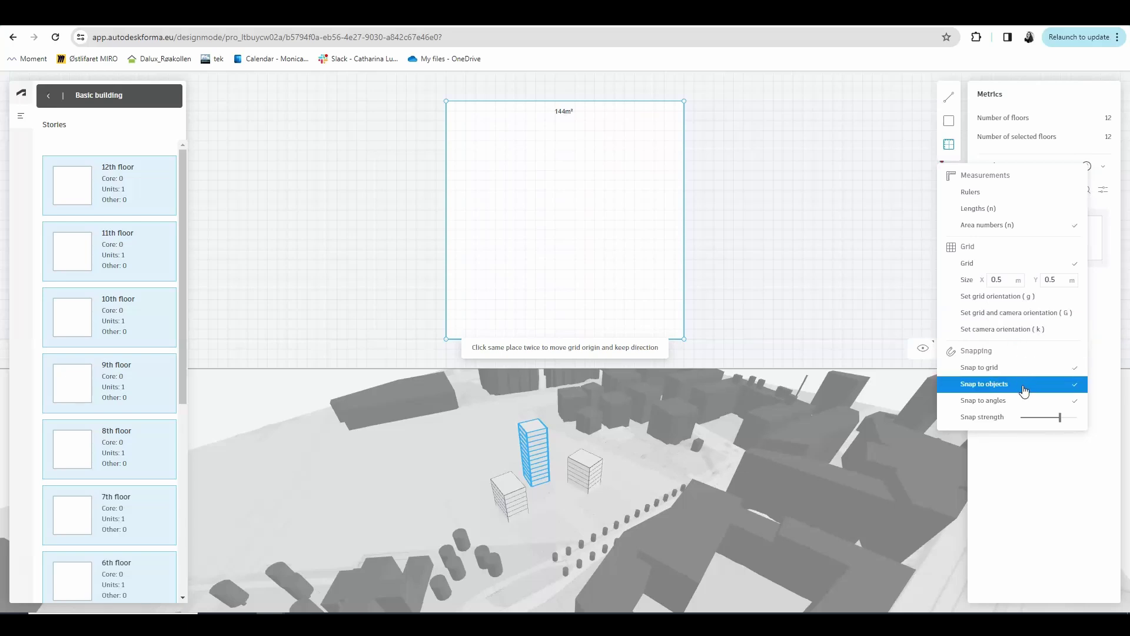
{"action": "left_click_drag", "start_coordinate": [1060, 417], "coordinate": [1077, 418]}
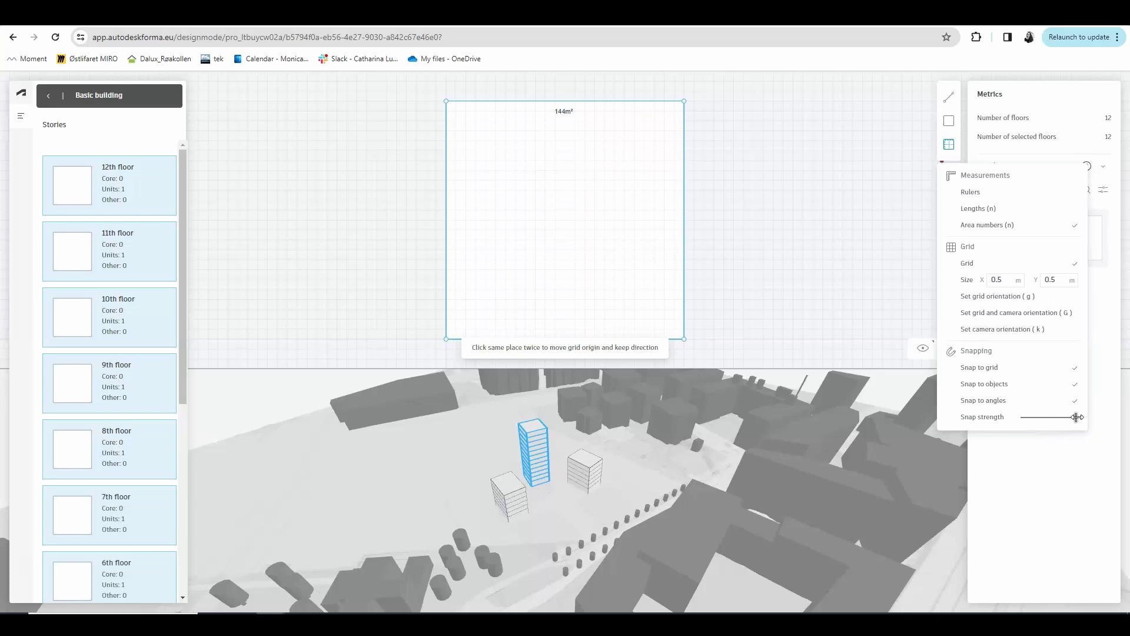
Draw a 12 m vertical line through the middle of the floor plan, dividing it into two equal halves
{"action": "left_click", "coordinate": [948, 104]}
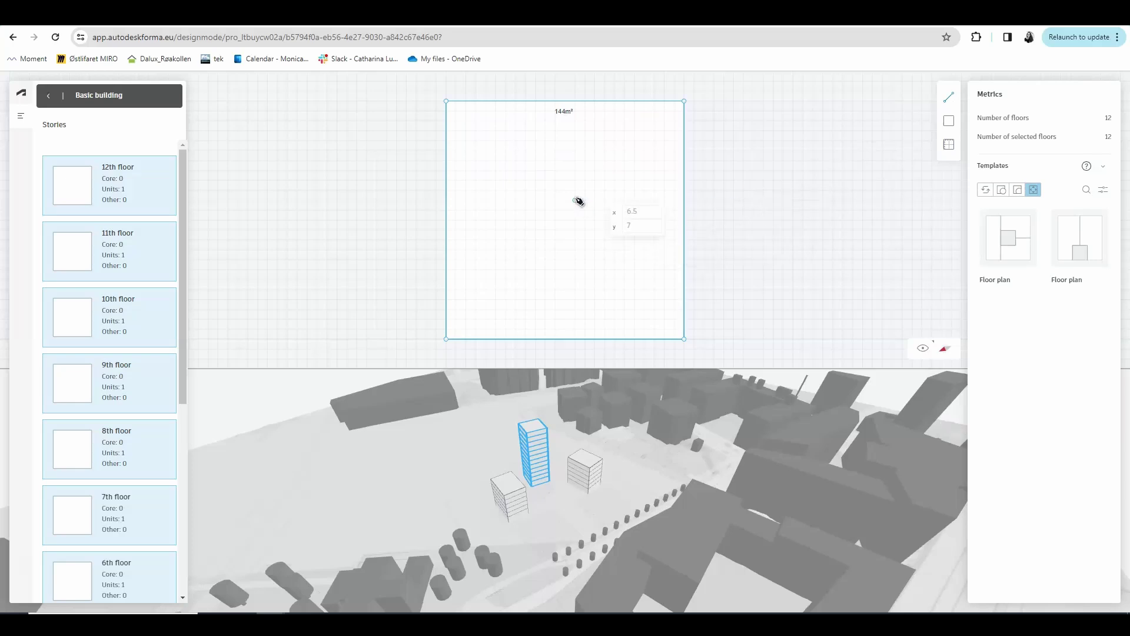
{"action": "left_click", "coordinate": [566, 107]}
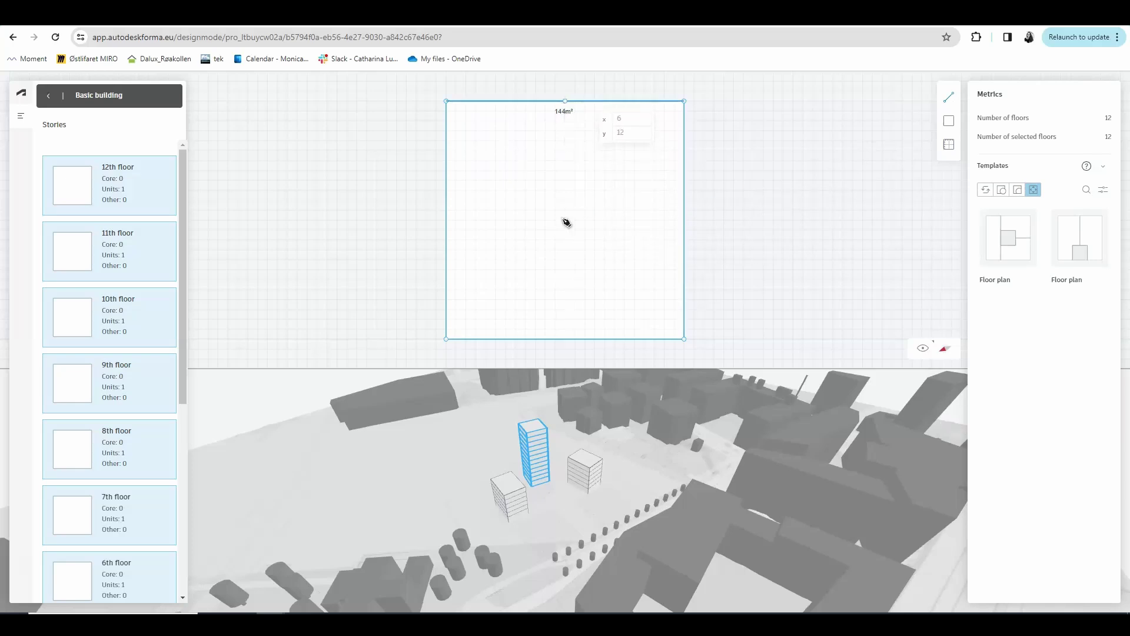
{"action": "left_click", "coordinate": [566, 340]}
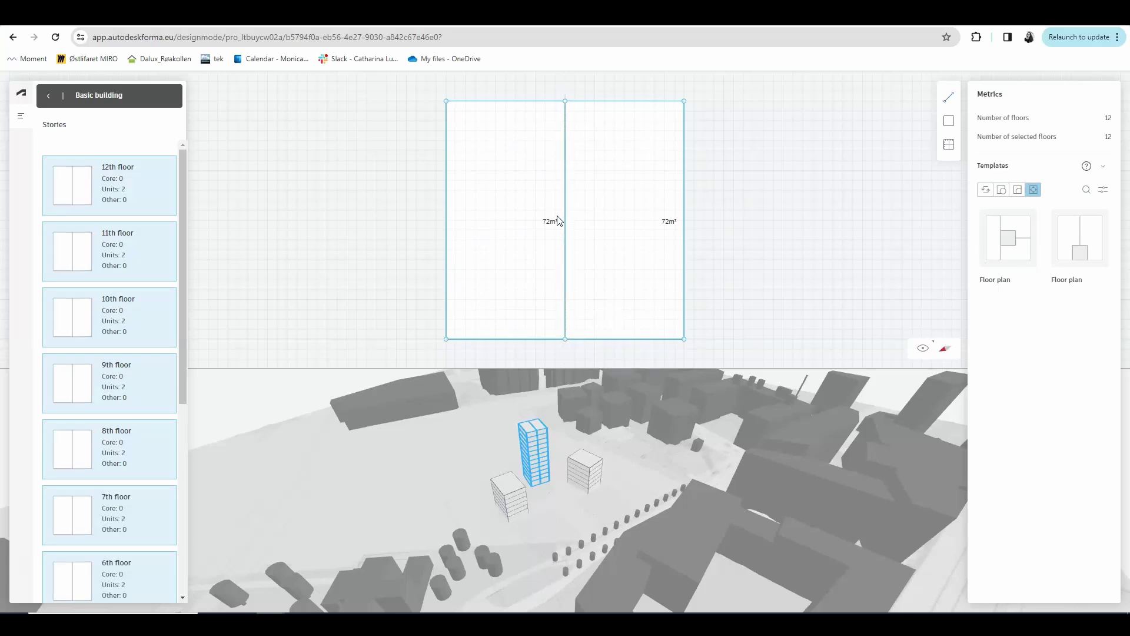
Draw a 4 m by 4 m square outline centred on the dividing line in the middle of the plan
{"action": "left_click", "coordinate": [526, 181]}
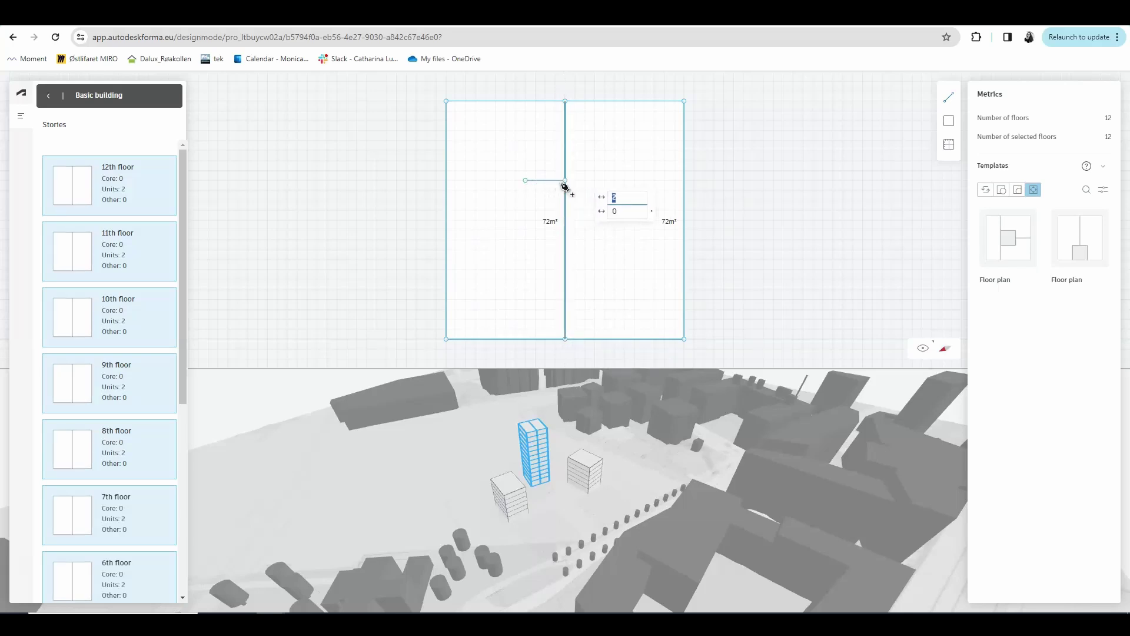
{"action": "left_click", "coordinate": [606, 180]}
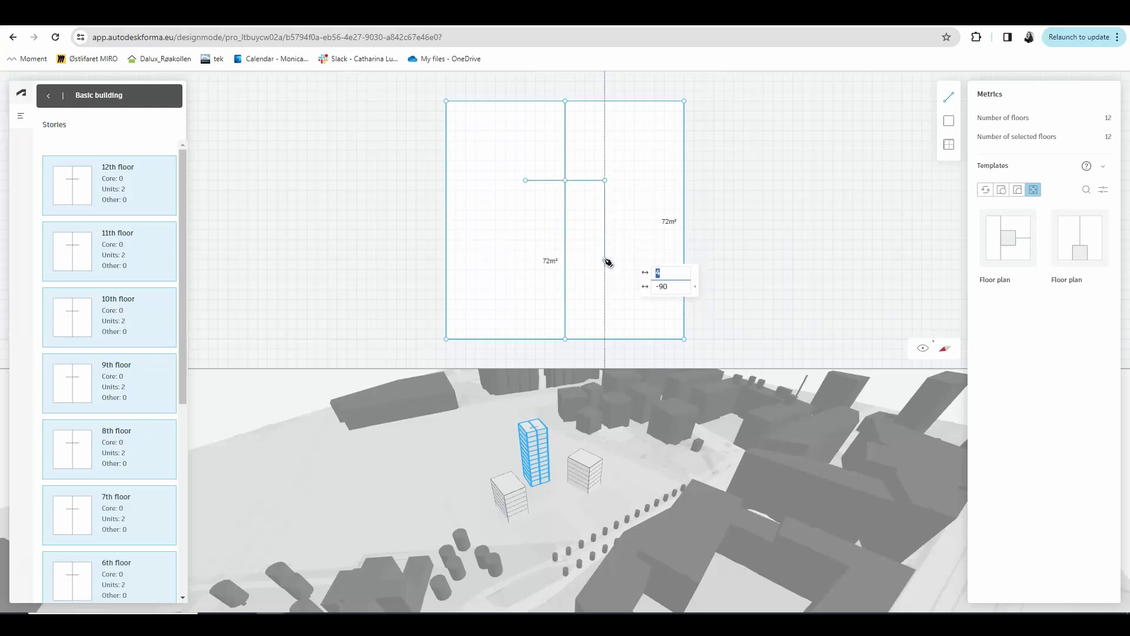
{"action": "left_click", "coordinate": [606, 260]}
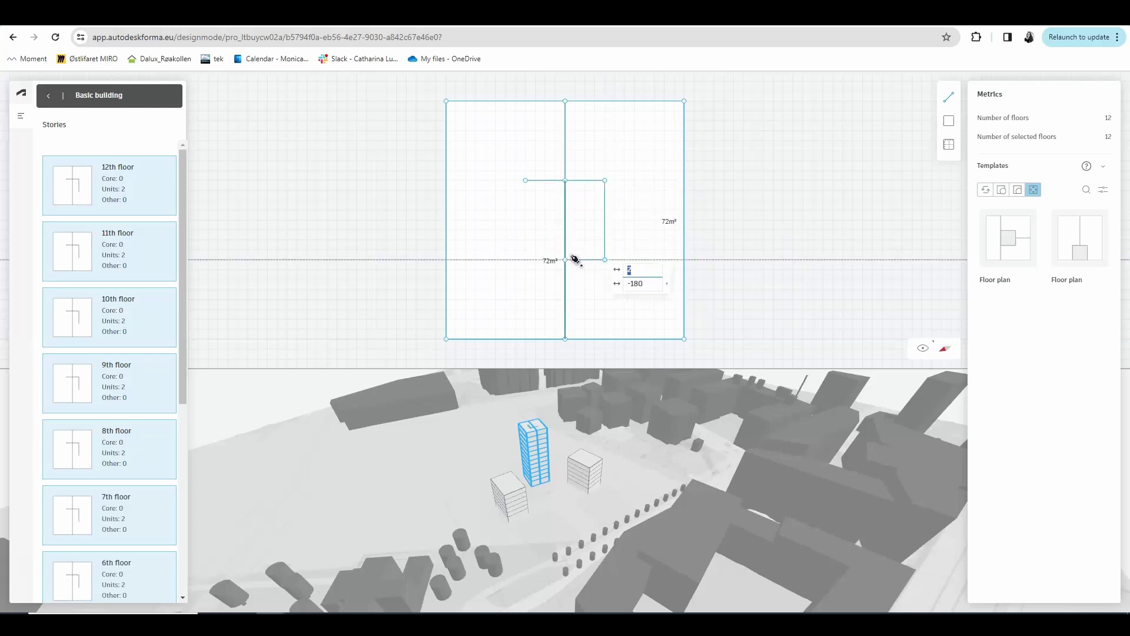
{"action": "left_click", "coordinate": [526, 260]}
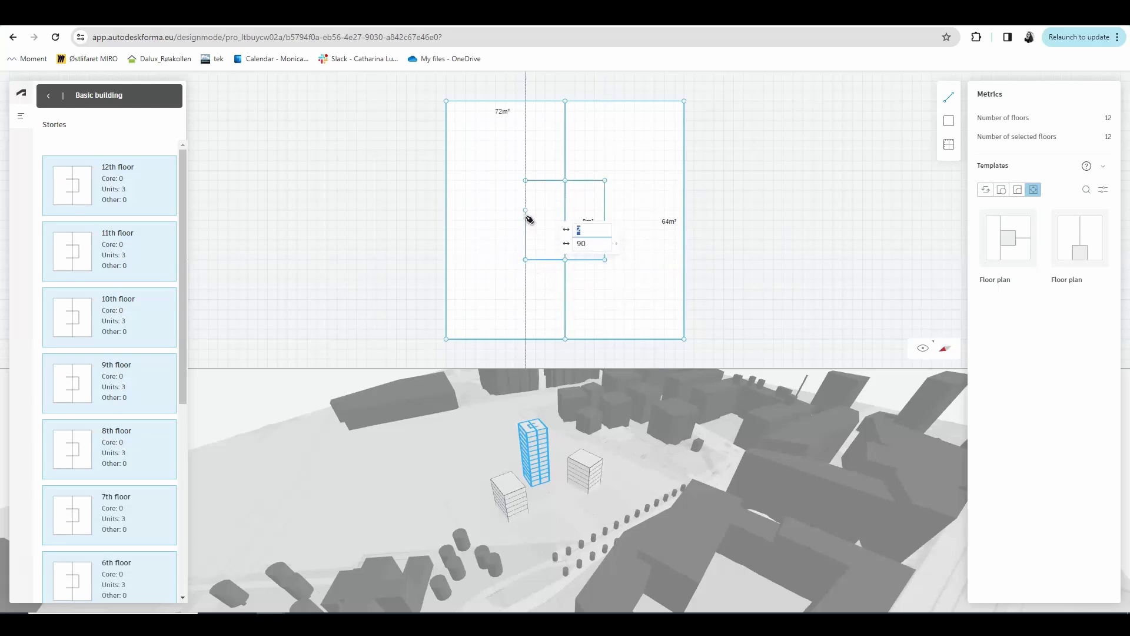
{"action": "left_click", "coordinate": [526, 181]}
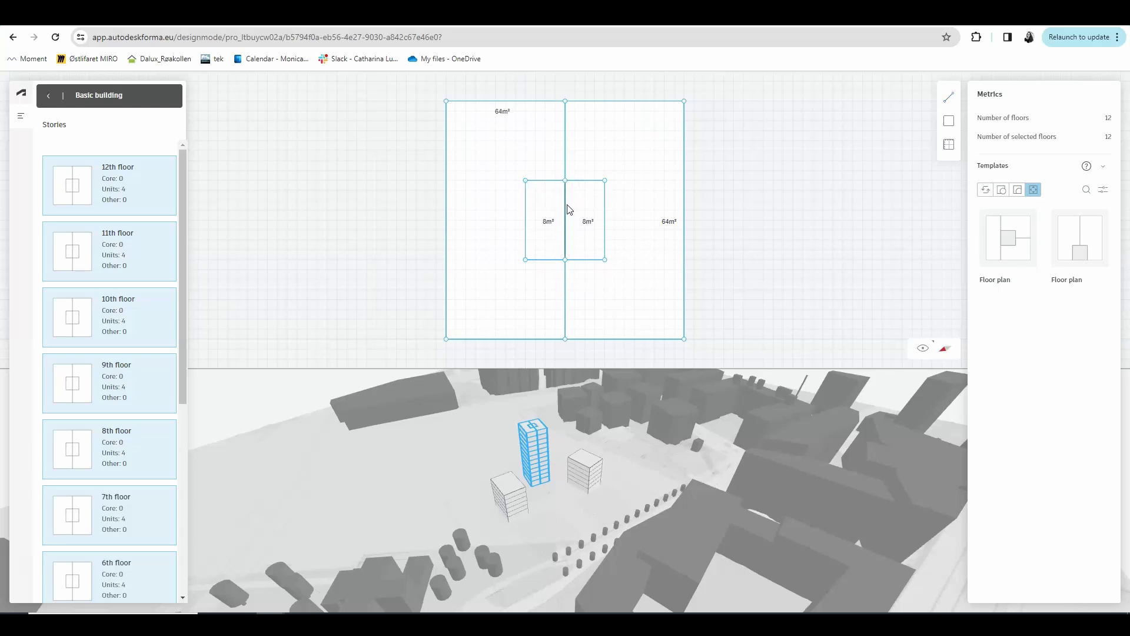
Delete the part of the dividing line that runs inside the central square
{"action": "key", "text": "Delete"}
{"action": "mouse_move", "coordinate": [526, 183]}
{"action": "left_mouse_down"}
{"action": "mouse_move", "coordinate": [554, 219]}
{"action": "mouse_move", "coordinate": [531, 223]}
{"action": "mouse_move", "coordinate": [528, 189]}
{"action": "left_mouse_up"}
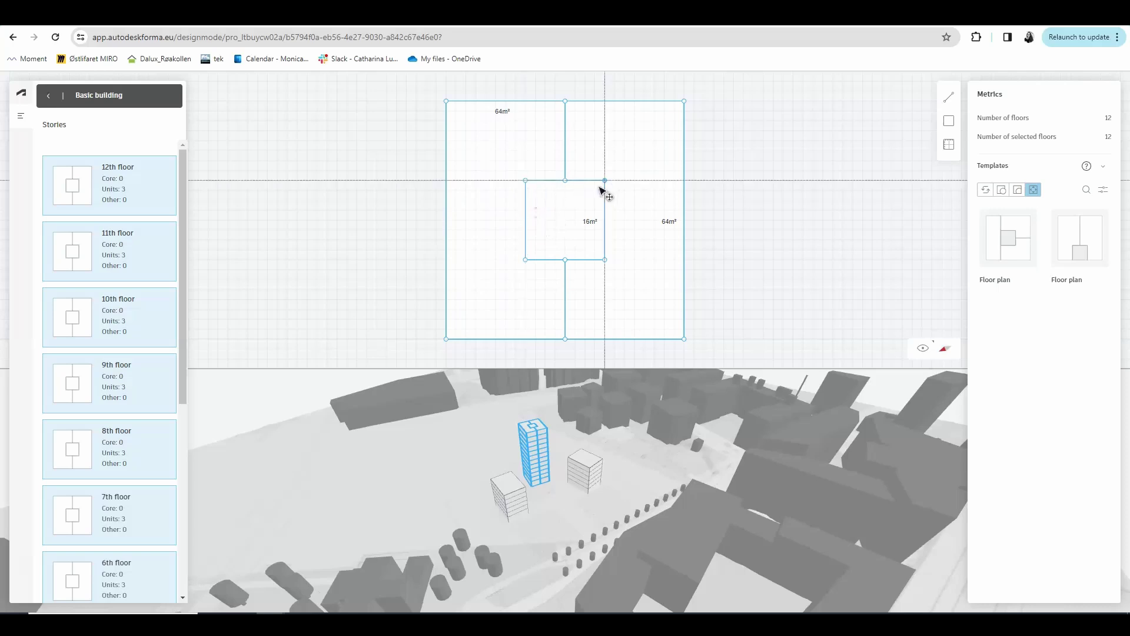
{"action": "mouse_move", "coordinate": [600, 190]}
{"action": "left_mouse_down"}
{"action": "mouse_move", "coordinate": [588, 210]}
{"action": "mouse_move", "coordinate": [603, 189]}
{"action": "left_mouse_up"}
Assign the Unit type to each of the two large spaces flanking the central square
{"action": "left_click", "coordinate": [636, 175]}
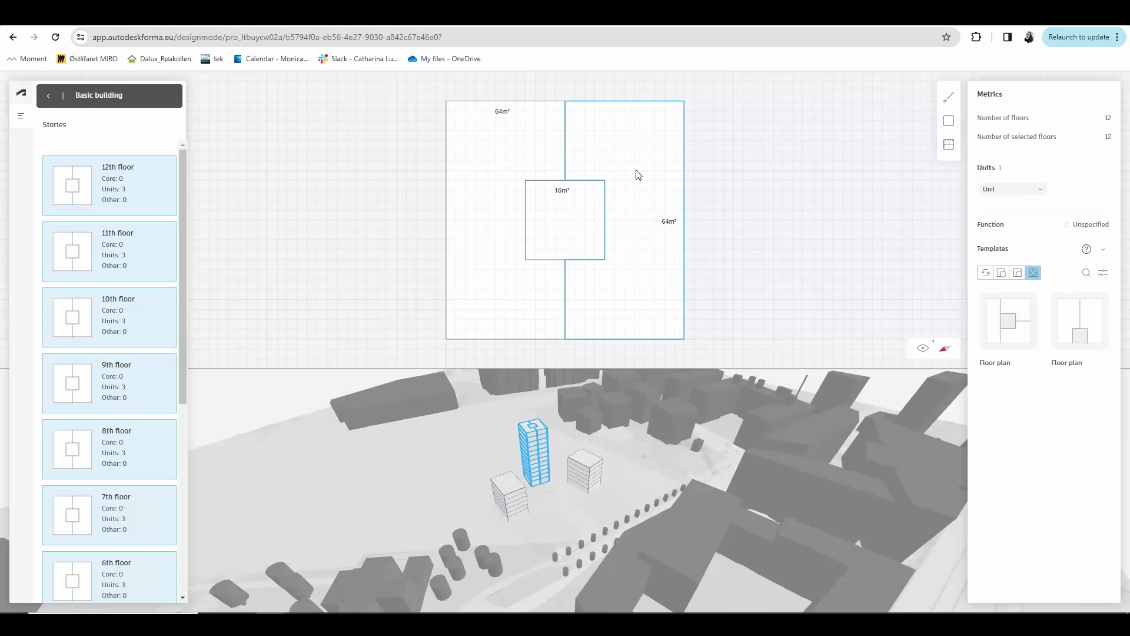
{"action": "left_click", "coordinate": [503, 173]}
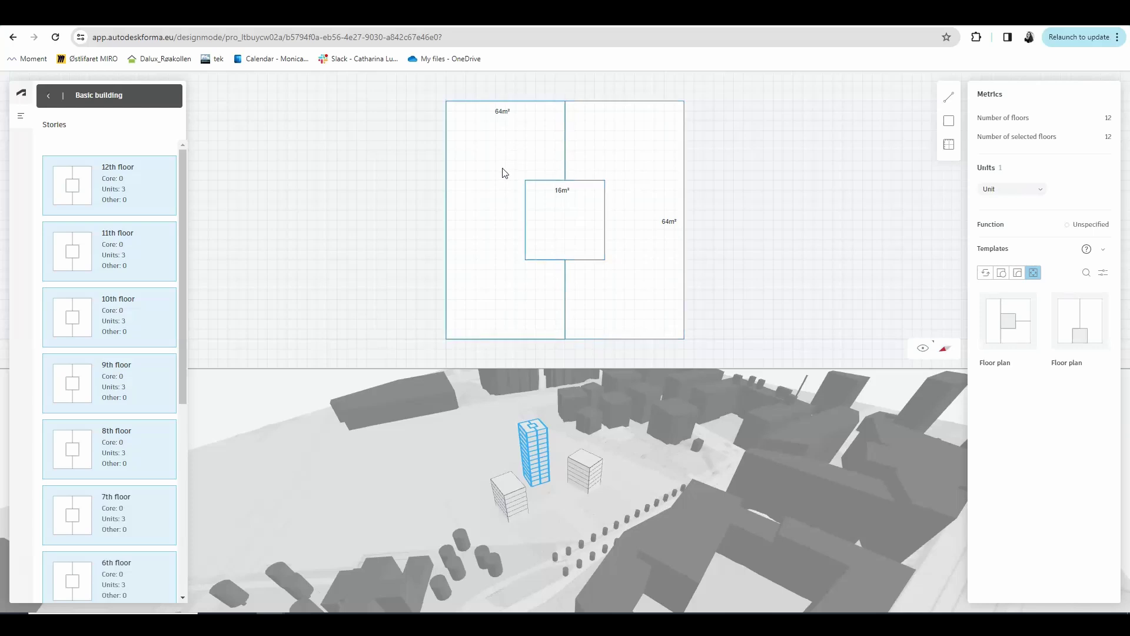
{"action": "left_click", "coordinate": [569, 231]}
{"action": "left_click", "coordinate": [647, 203]}
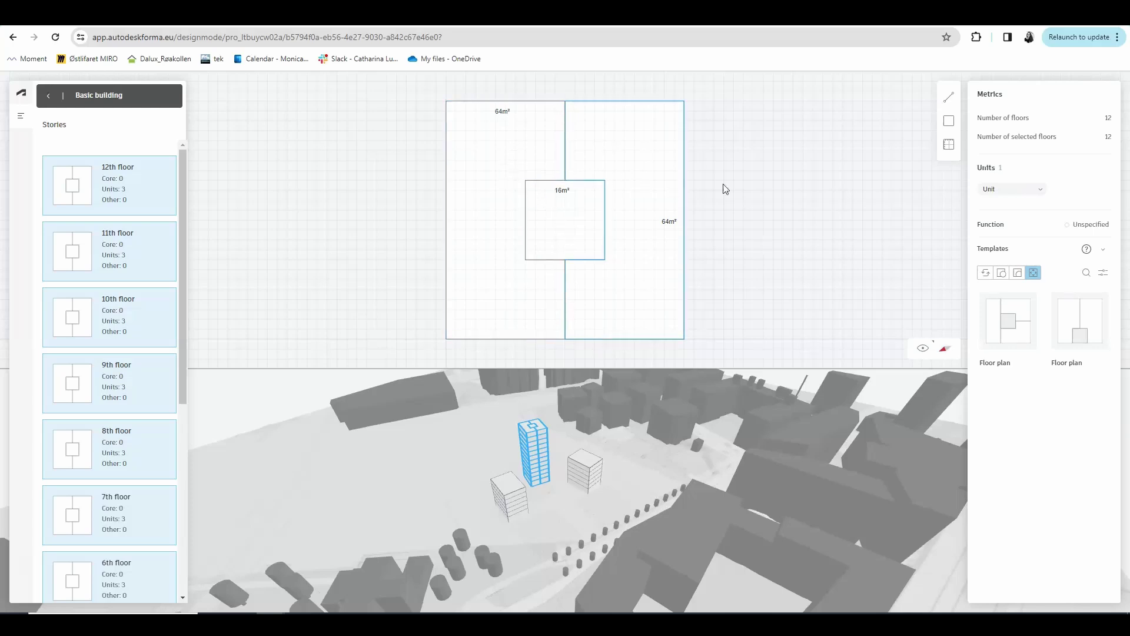
{"action": "left_click", "coordinate": [1038, 189]}
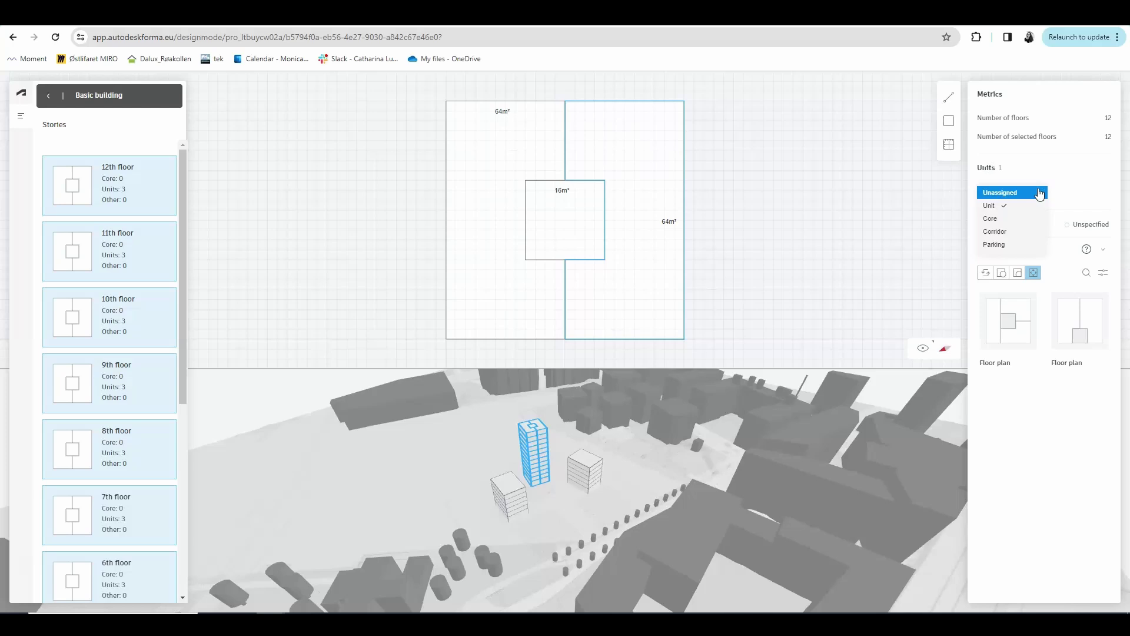
{"action": "left_click", "coordinate": [993, 207]}
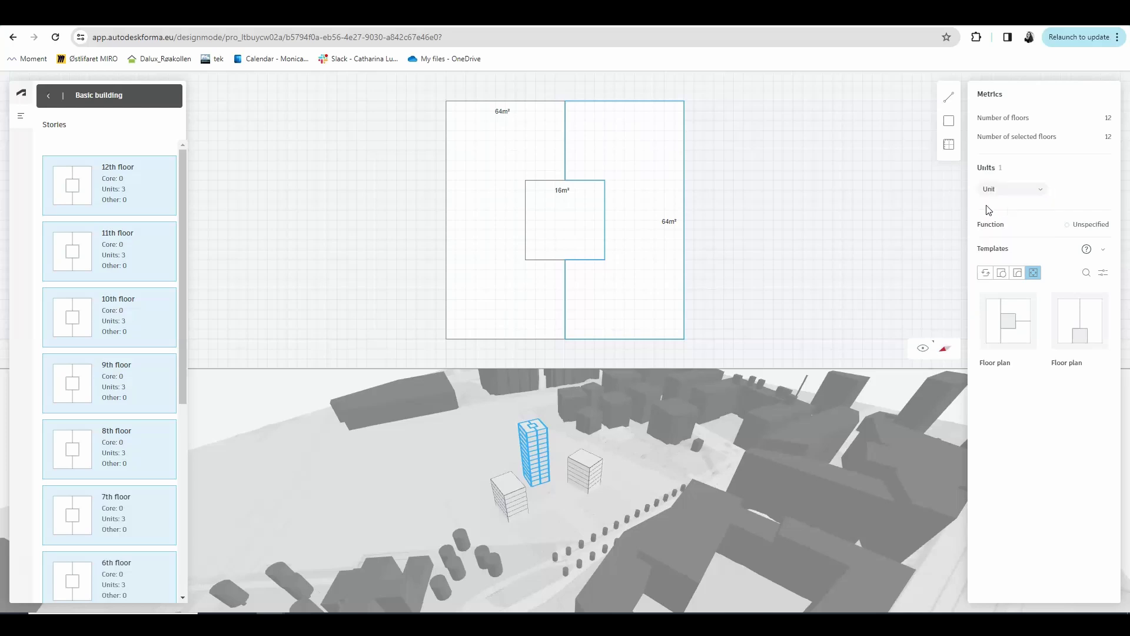
{"action": "left_click", "coordinate": [537, 173]}
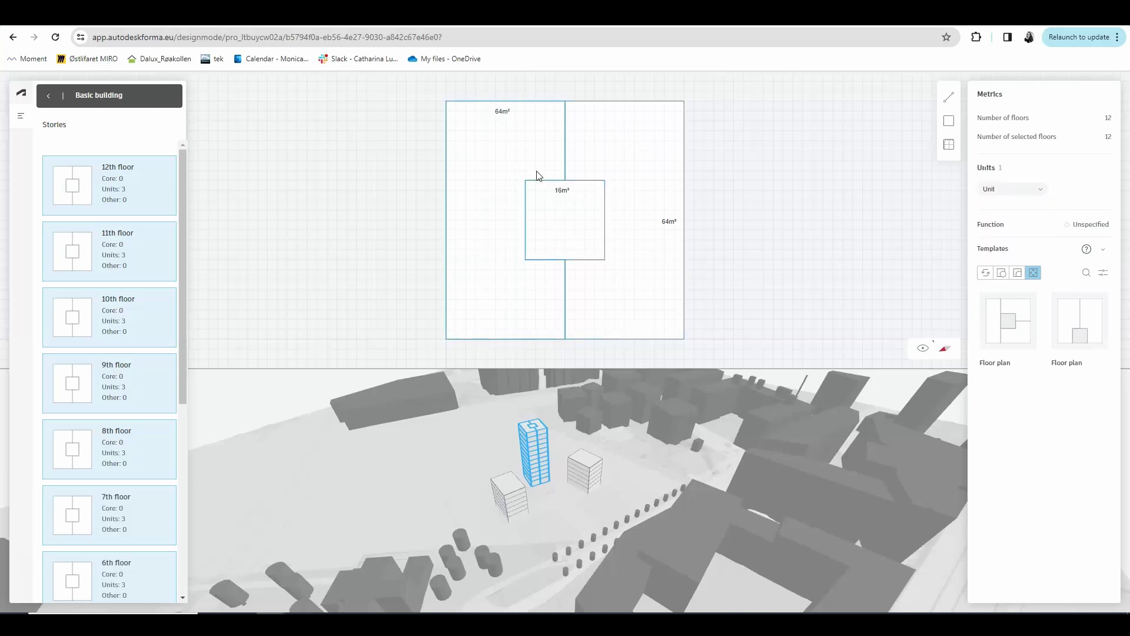
{"action": "left_click", "coordinate": [1034, 189]}
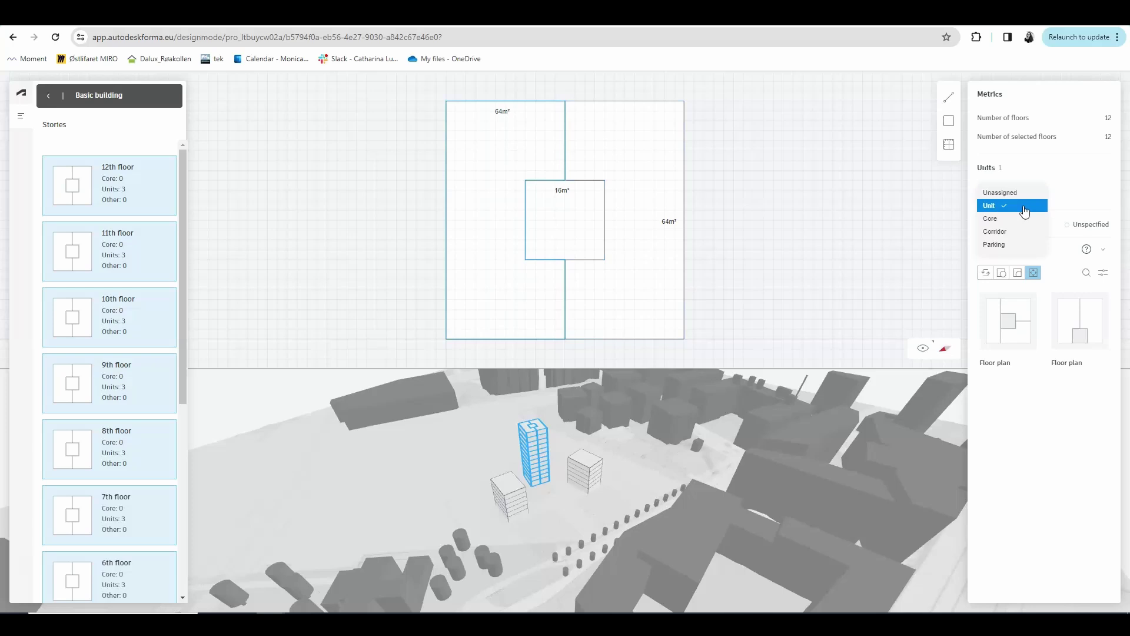
{"action": "left_click", "coordinate": [1024, 211]}
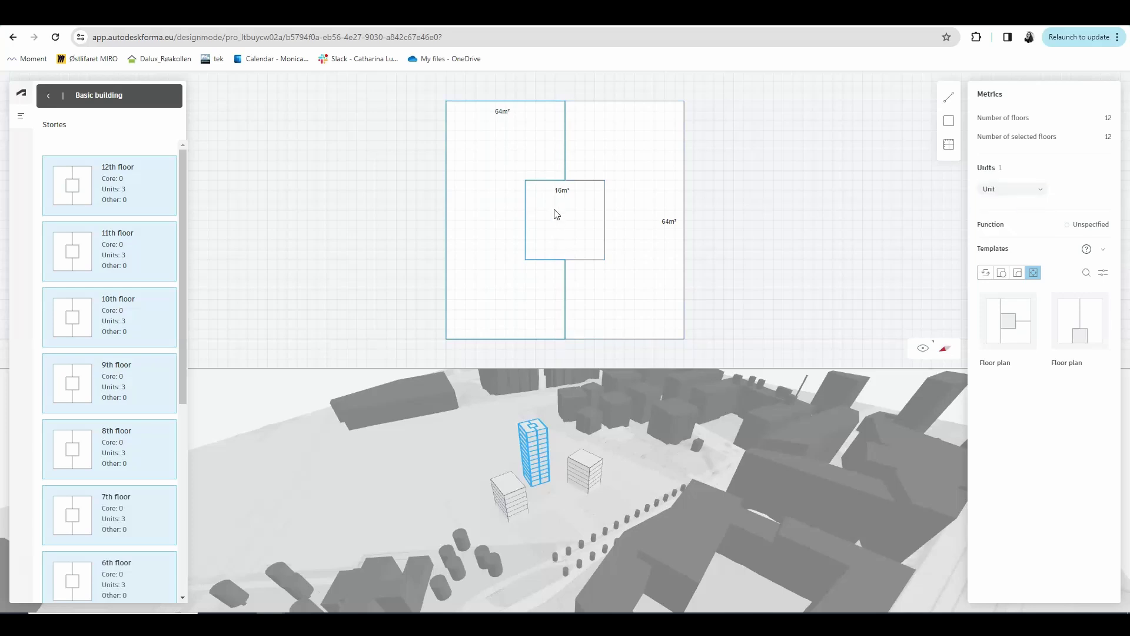
Assign the Core type to the central square and clear the selection
{"action": "left_click", "coordinate": [560, 215]}
{"action": "left_click", "coordinate": [1015, 189]}
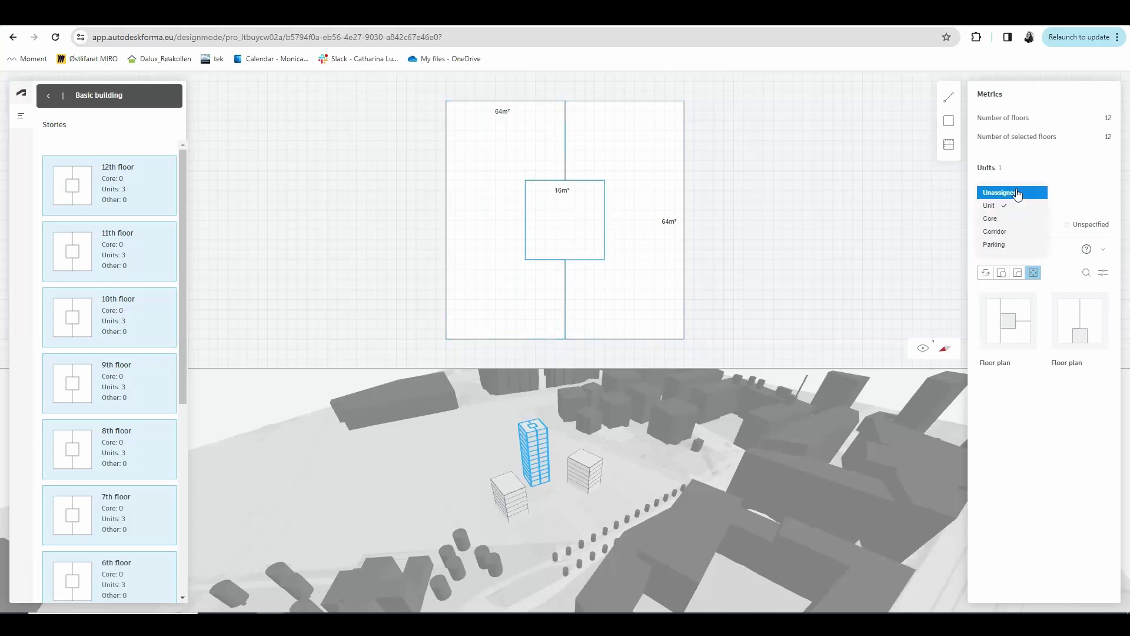
{"action": "left_click", "coordinate": [1004, 219]}
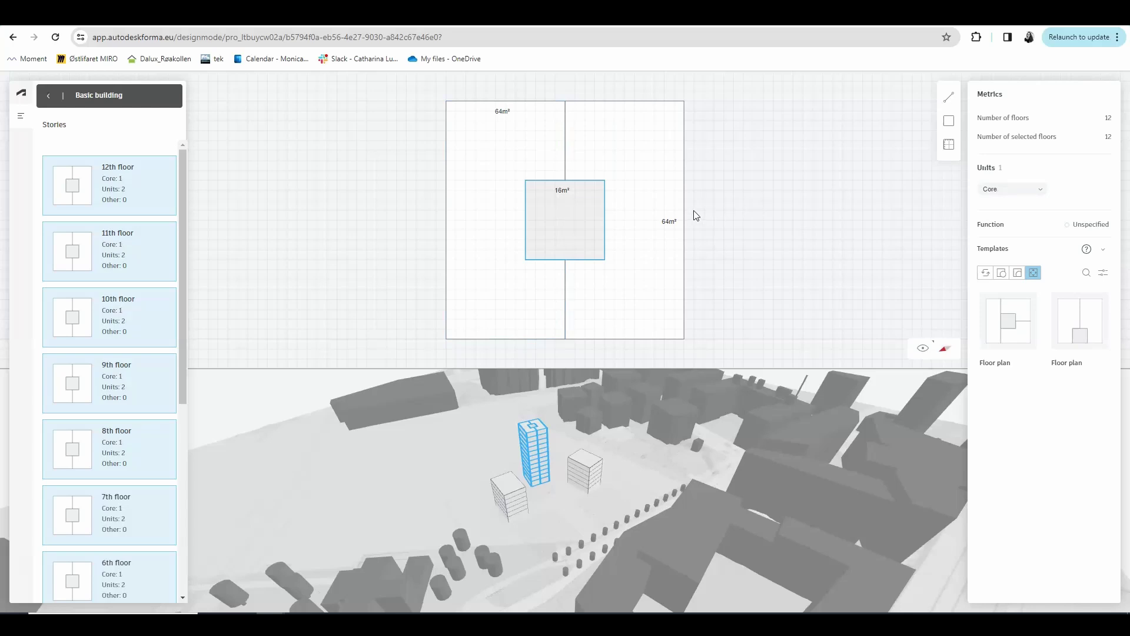
{"action": "left_click", "coordinate": [753, 269]}
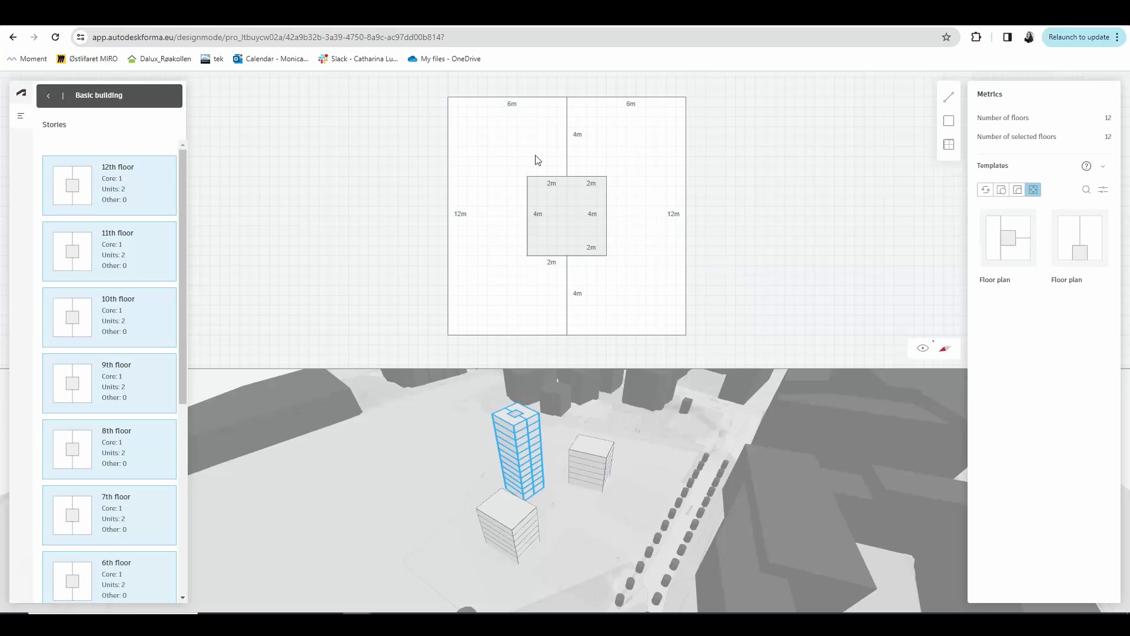
Set the function of the unit east of the core line to Residential and open the function choices for the opposite unit
{"action": "left_click", "coordinate": [630, 170]}
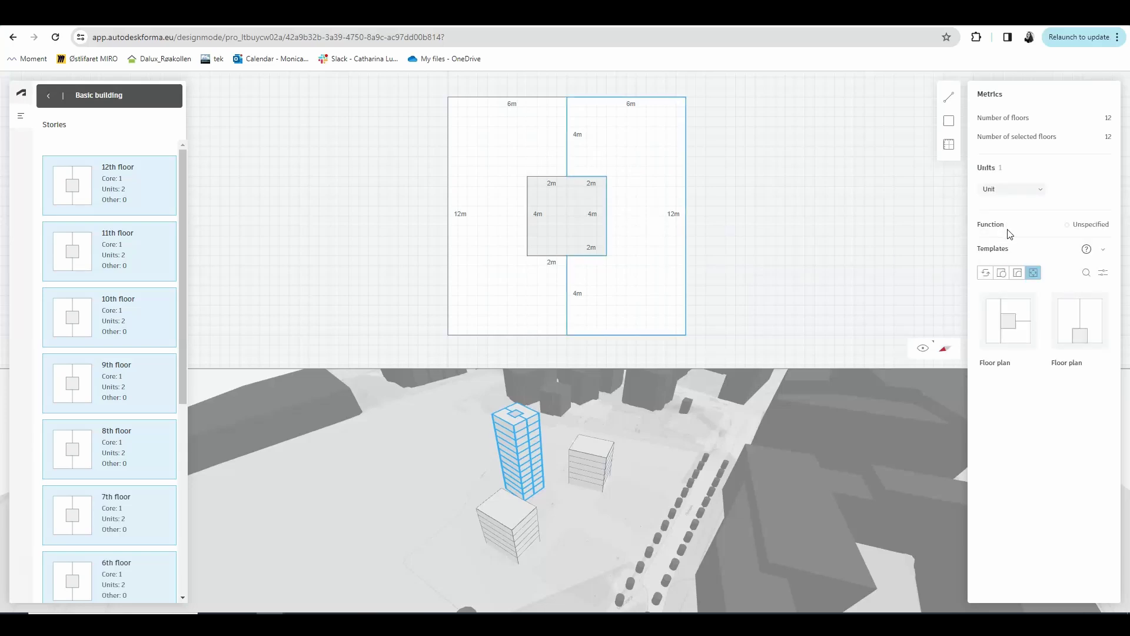
{"action": "left_click", "coordinate": [1078, 229]}
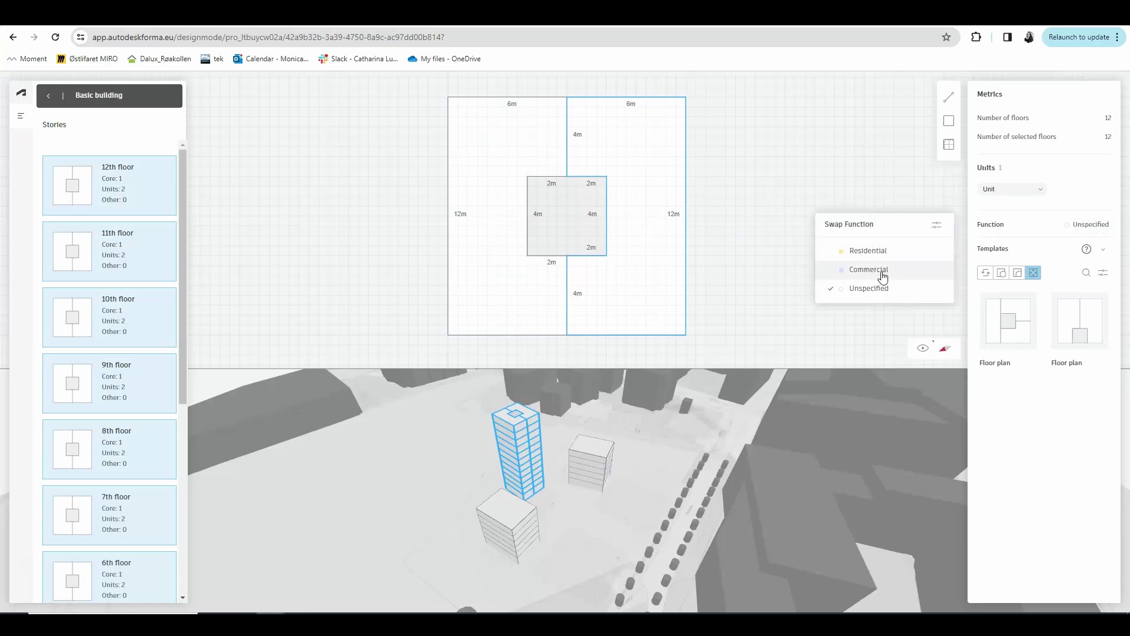
{"action": "left_click", "coordinate": [877, 251]}
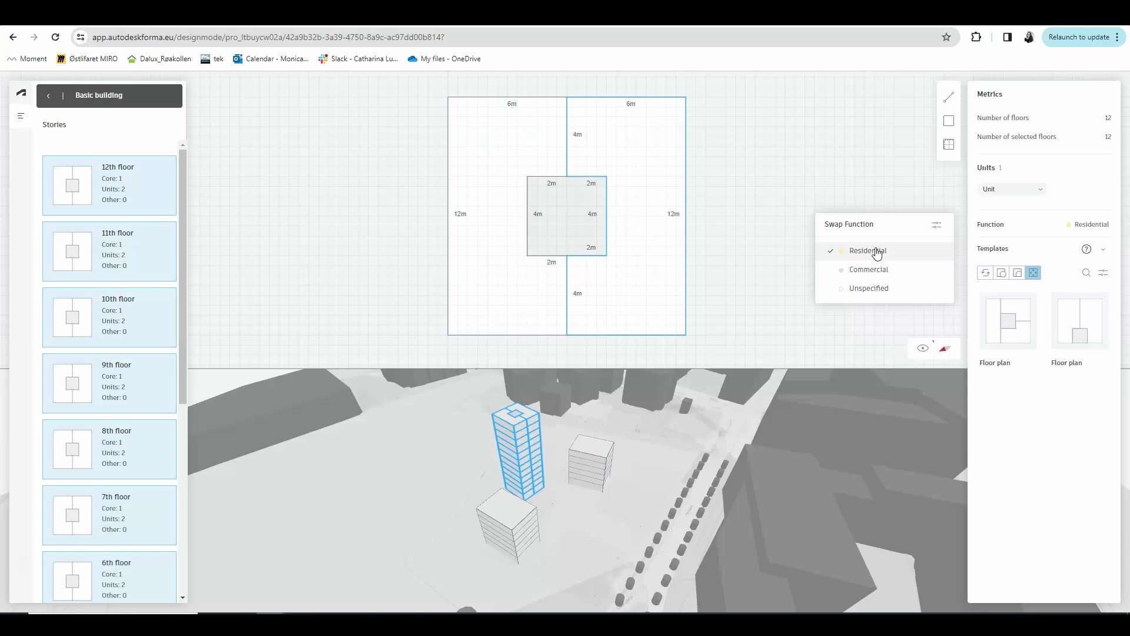
{"action": "left_click", "coordinate": [541, 141]}
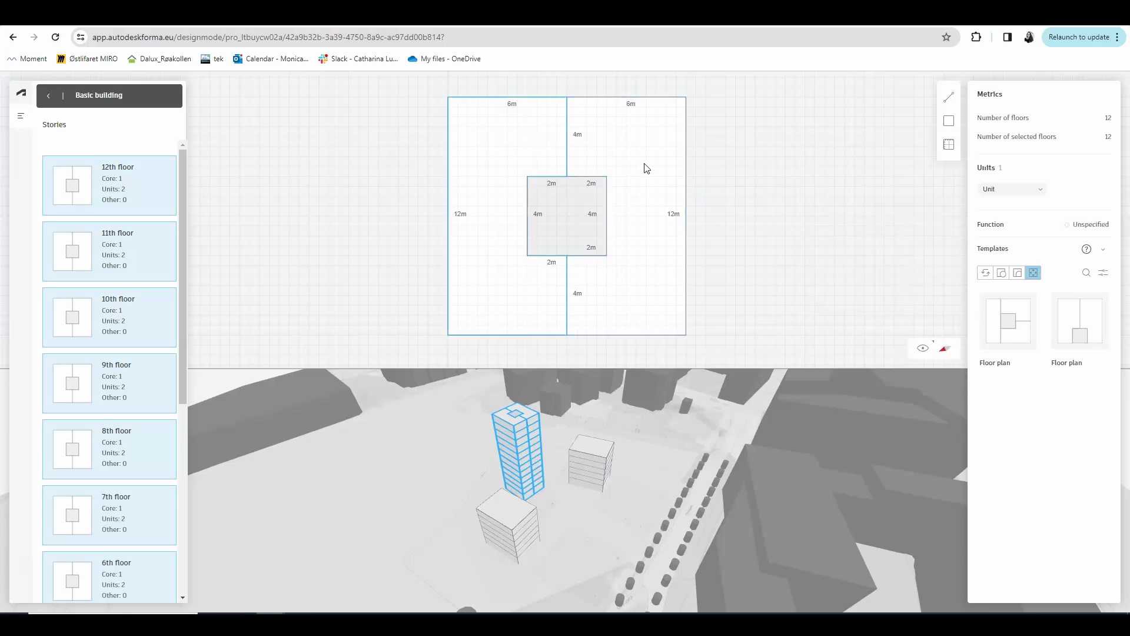
{"action": "left_click", "coordinate": [1090, 224]}
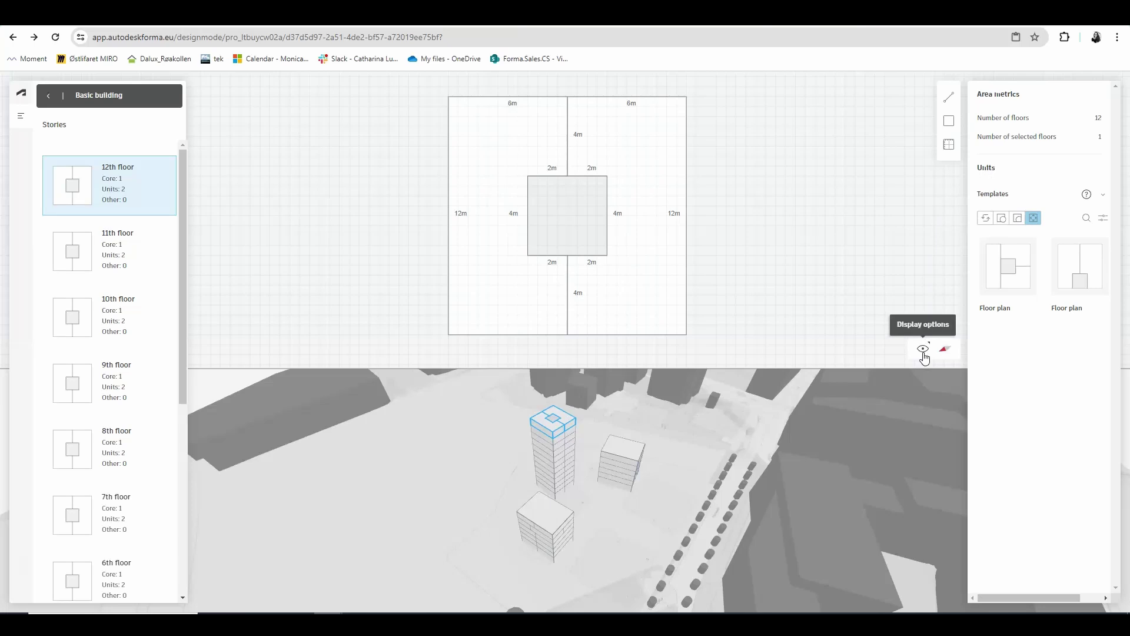
Preview another unit color mode in the display options, ending with unit colors by Type
{"action": "left_click", "coordinate": [924, 353]}
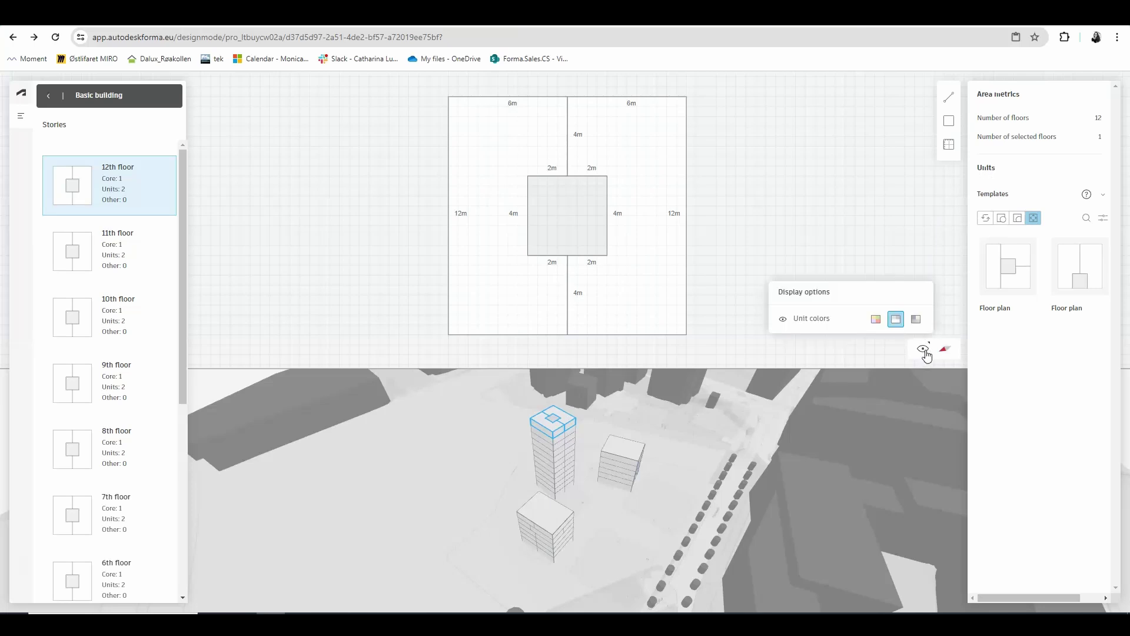
{"action": "left_click", "coordinate": [876, 319]}
{"action": "left_click", "coordinate": [897, 321]}
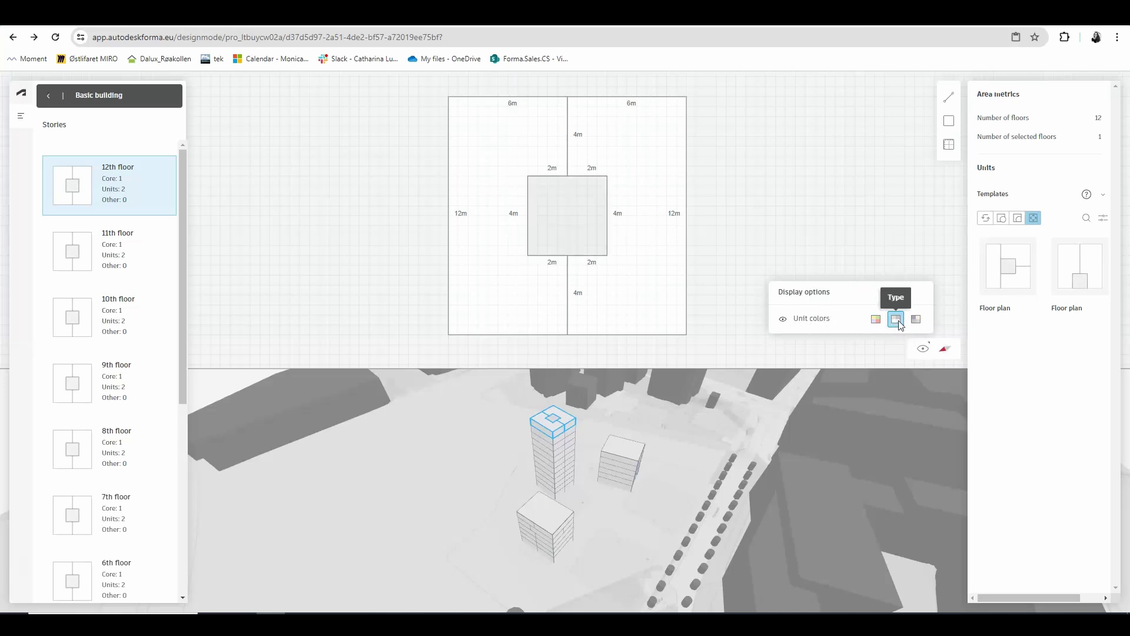
Preview the unit colors by Area, return to coloring by Type and close the display options
{"action": "left_click", "coordinate": [917, 320]}
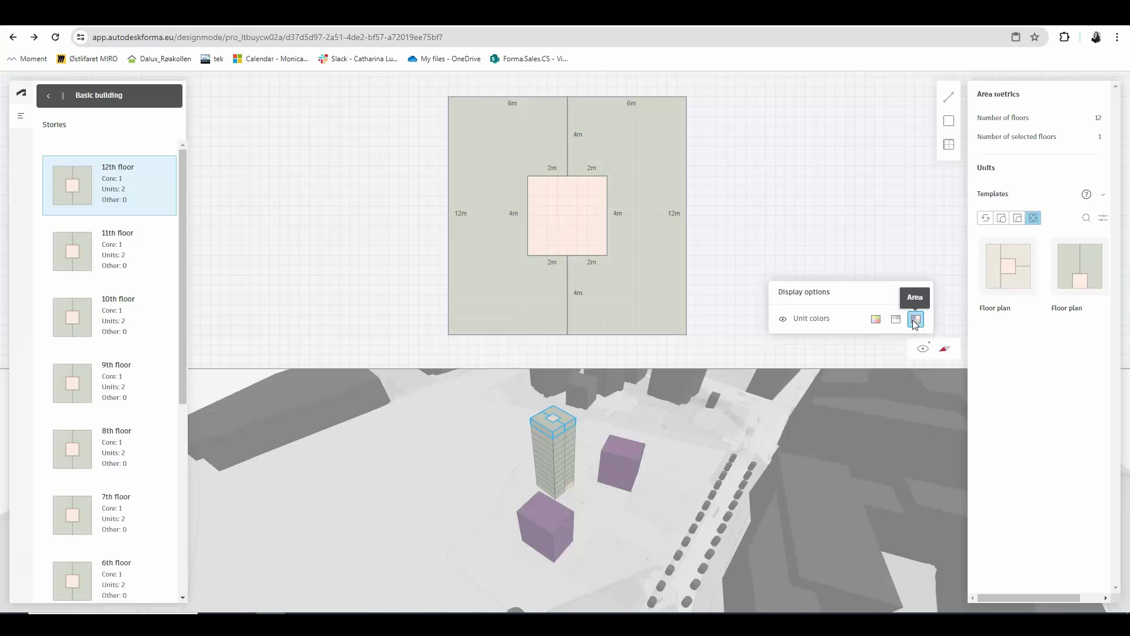
{"action": "left_click", "coordinate": [896, 320]}
{"action": "left_click", "coordinate": [920, 350]}
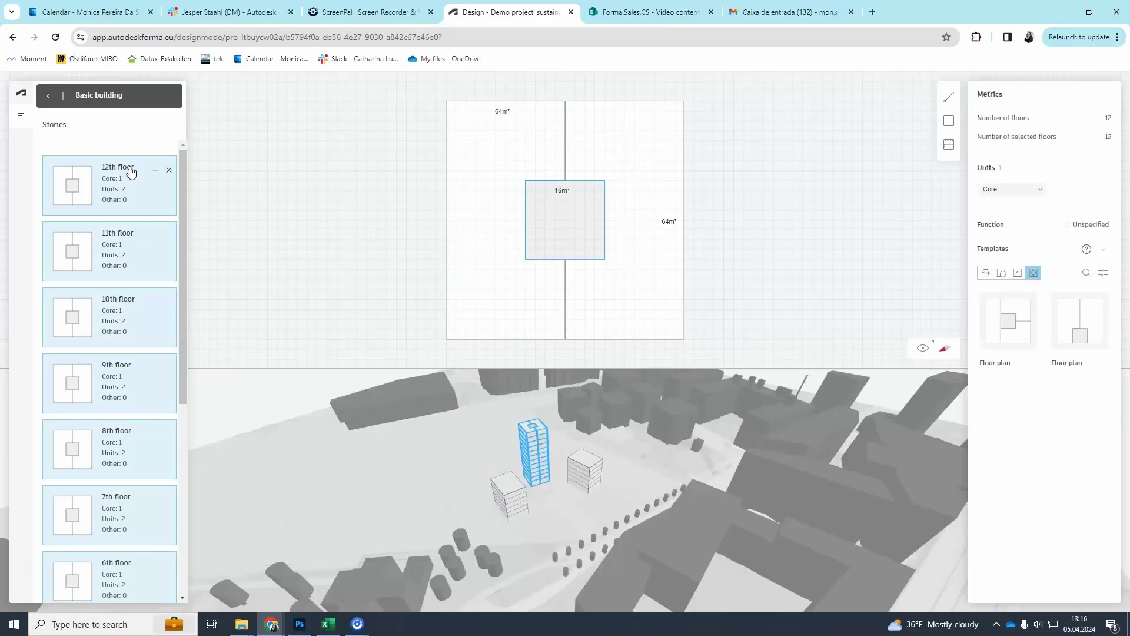
On the 1st floor only, draw two parallel lines 1.5 m apart from the core's left edge to the outer wall
{"action": "left_click_drag", "start_coordinate": [182, 177], "coordinate": [167, 382]}
{"action": "mouse_move", "coordinate": [137, 492]}
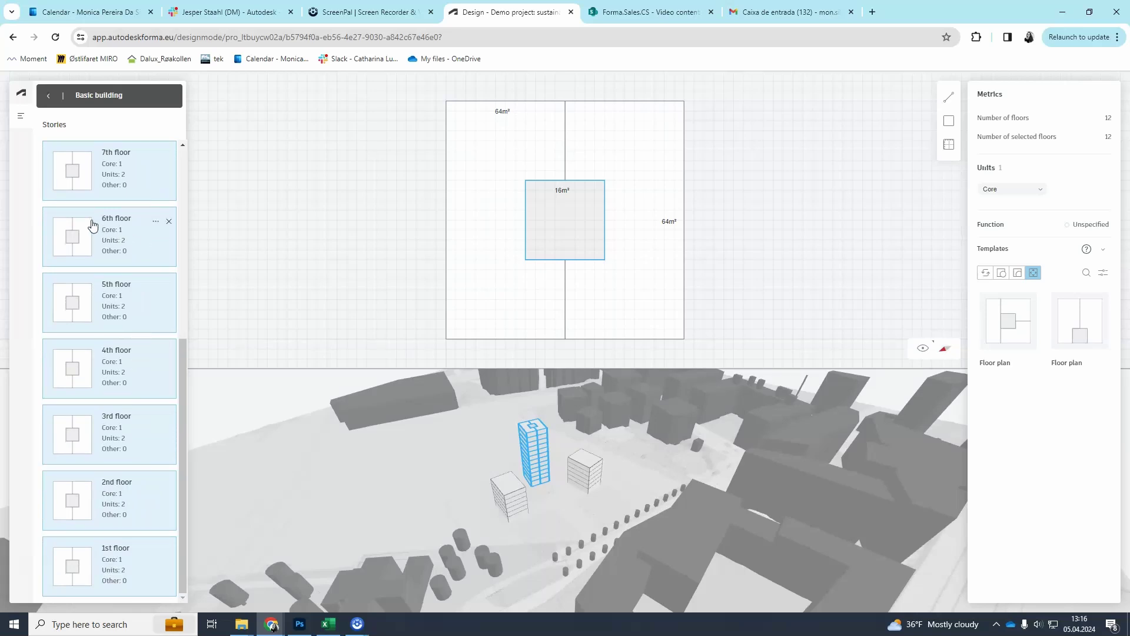
{"action": "left_click", "coordinate": [77, 183]}
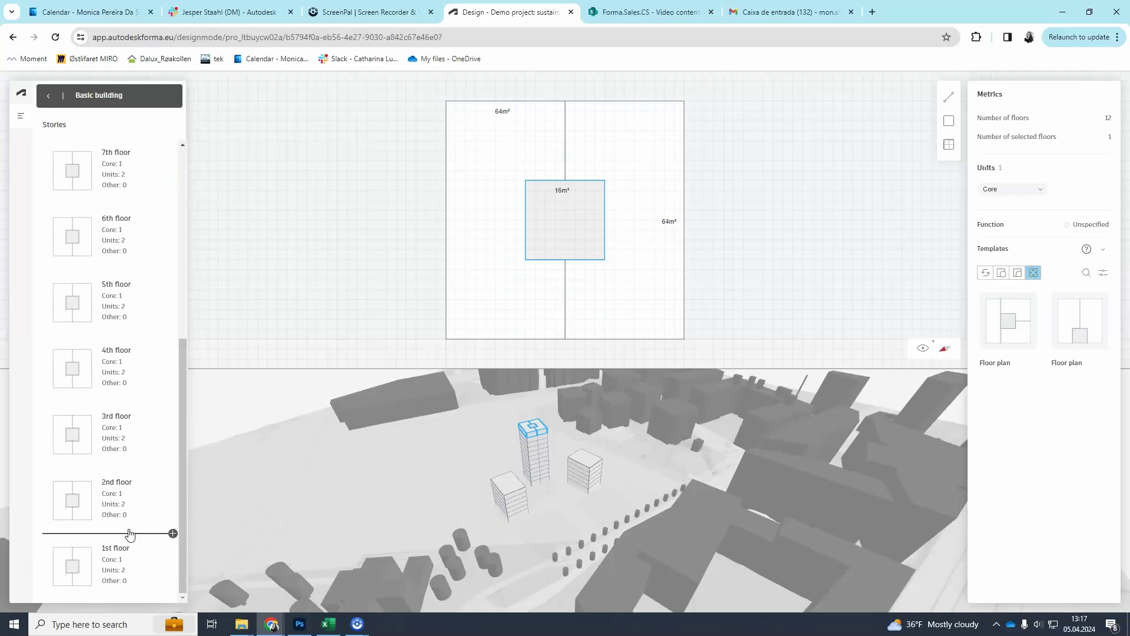
{"action": "left_click", "coordinate": [115, 574]}
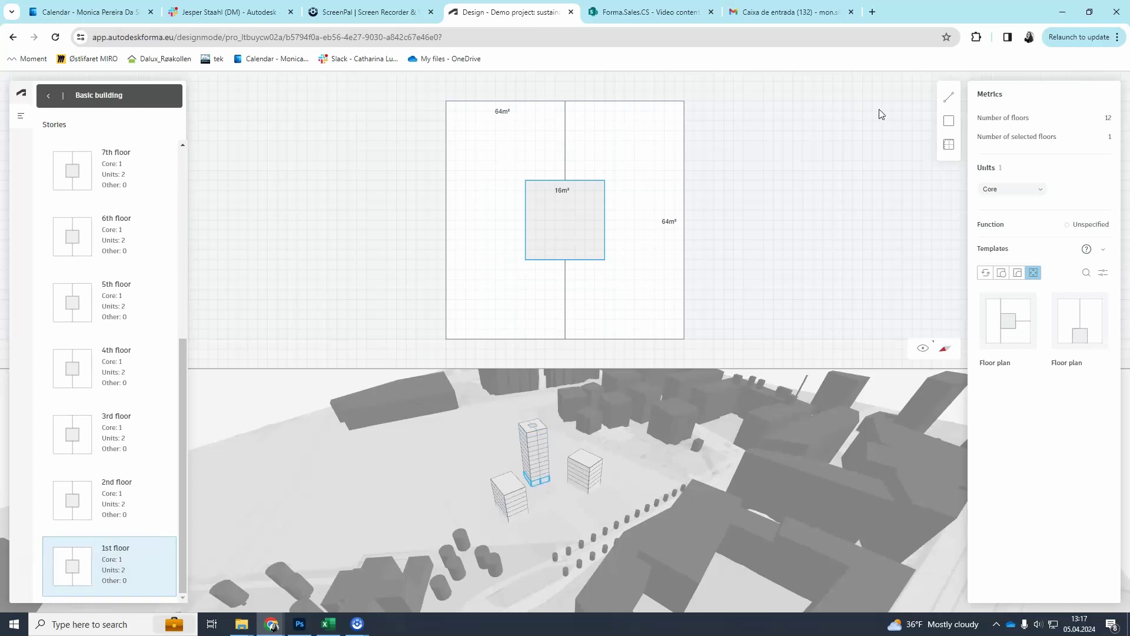
{"action": "left_click", "coordinate": [948, 98]}
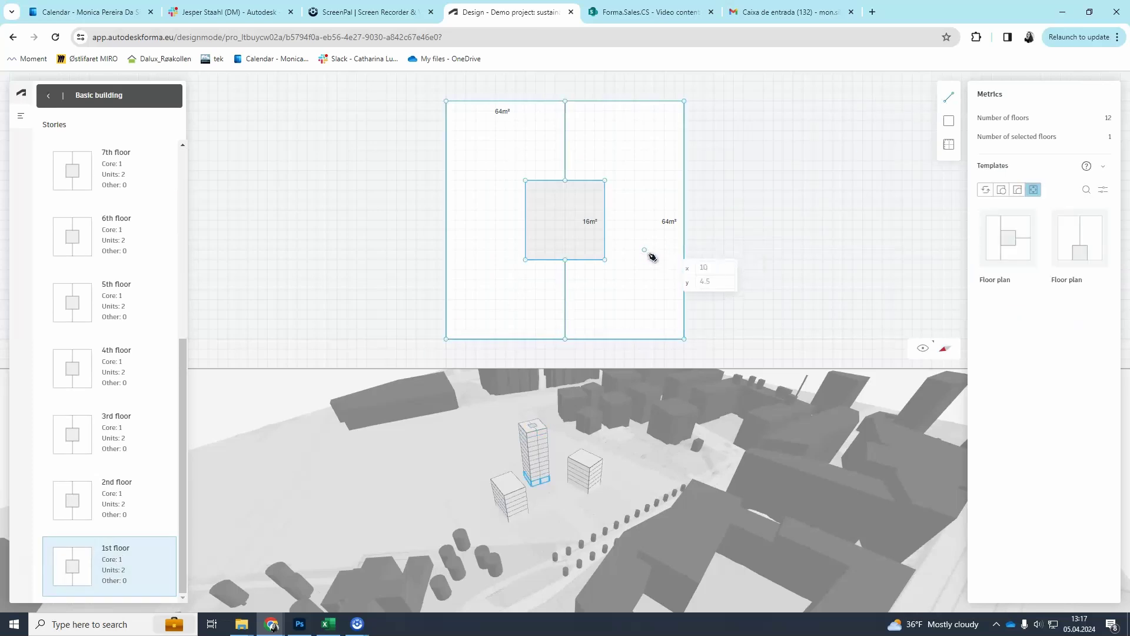
{"action": "left_click", "coordinate": [526, 259]}
{"action": "left_click", "coordinate": [447, 259]}
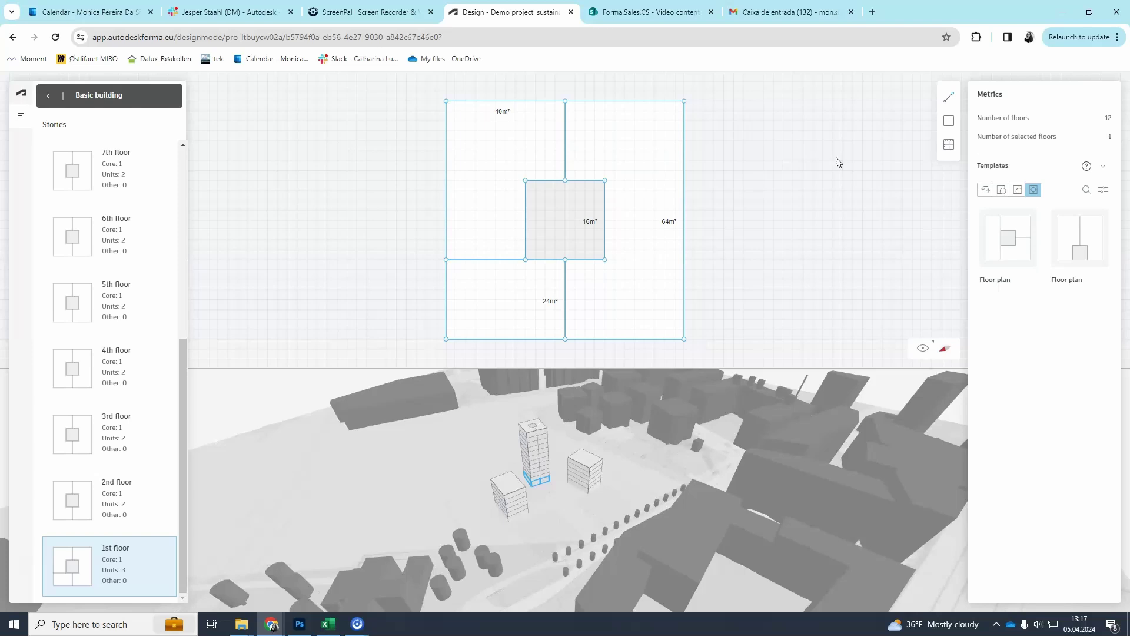
{"action": "left_click", "coordinate": [526, 230]}
{"action": "left_click", "coordinate": [446, 230]}
{"action": "key", "text": "Escape"}
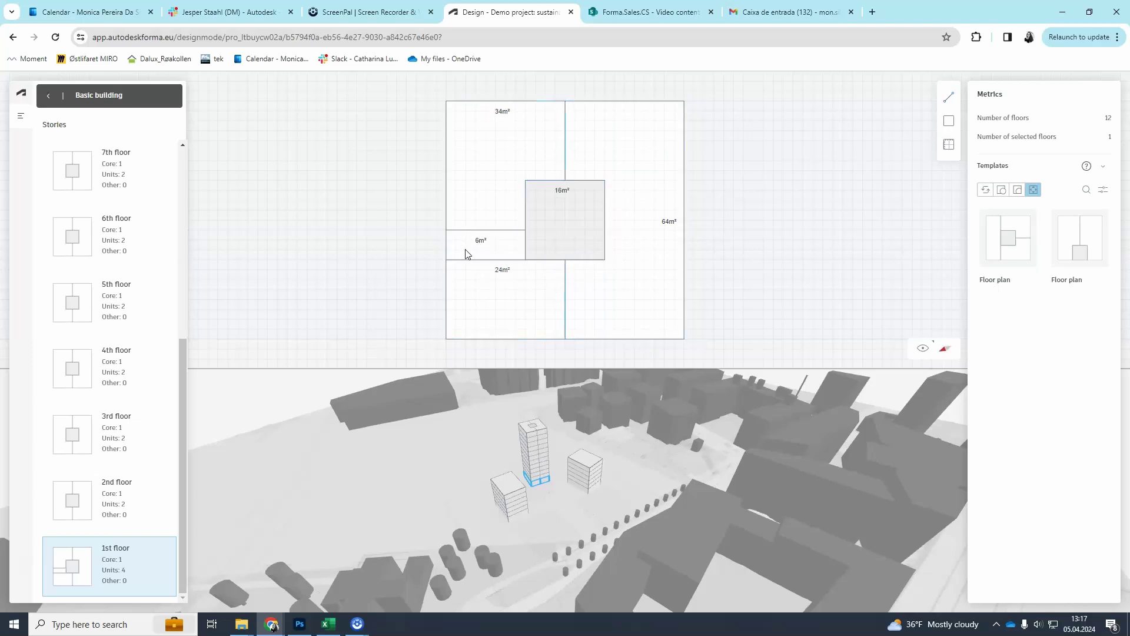
Assign the Corridor type to the narrow space between the two new lines
{"action": "left_click", "coordinate": [467, 250]}
{"action": "left_click", "coordinate": [1020, 190]}
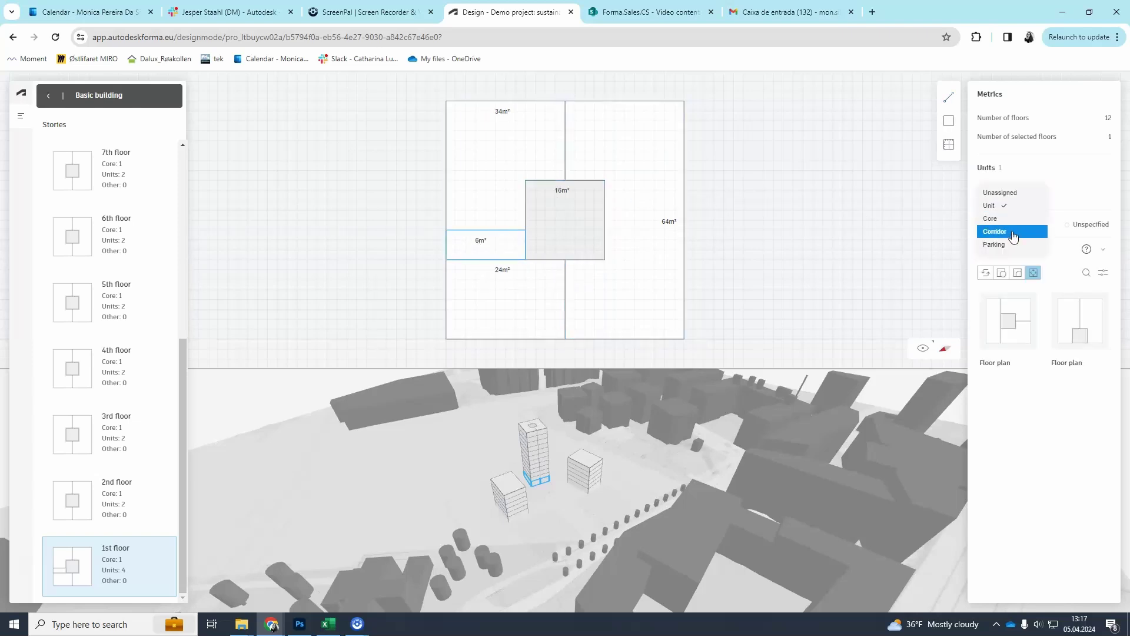
{"action": "left_click", "coordinate": [1017, 225]}
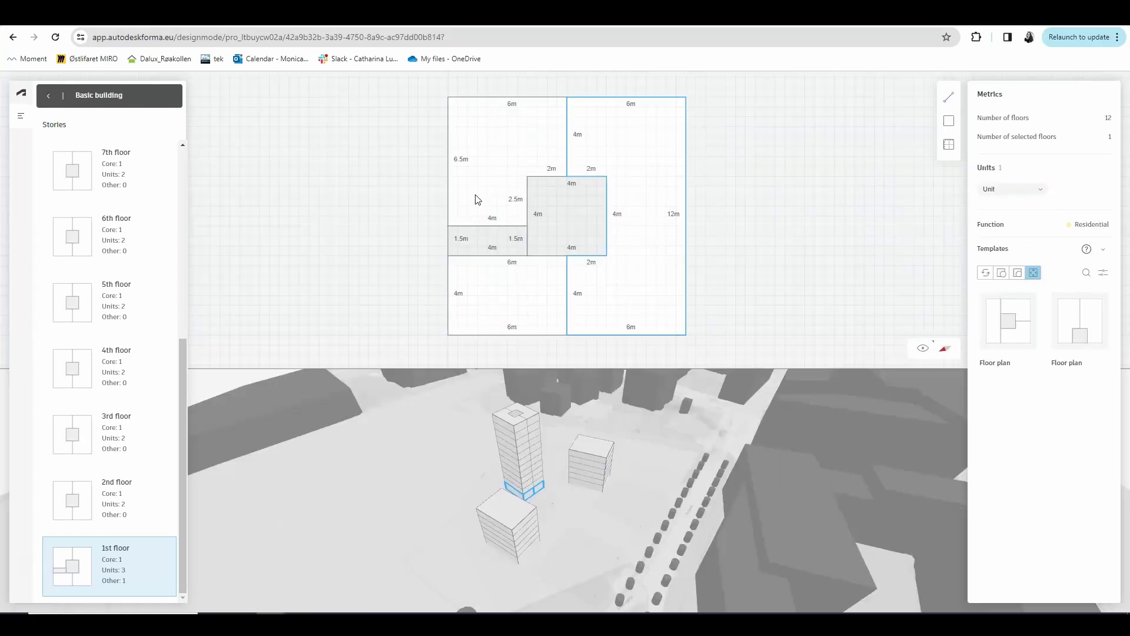
Set the function of the unit above the corridor to Commercial and open the function choices for the unit below it
{"action": "left_click", "coordinate": [478, 198]}
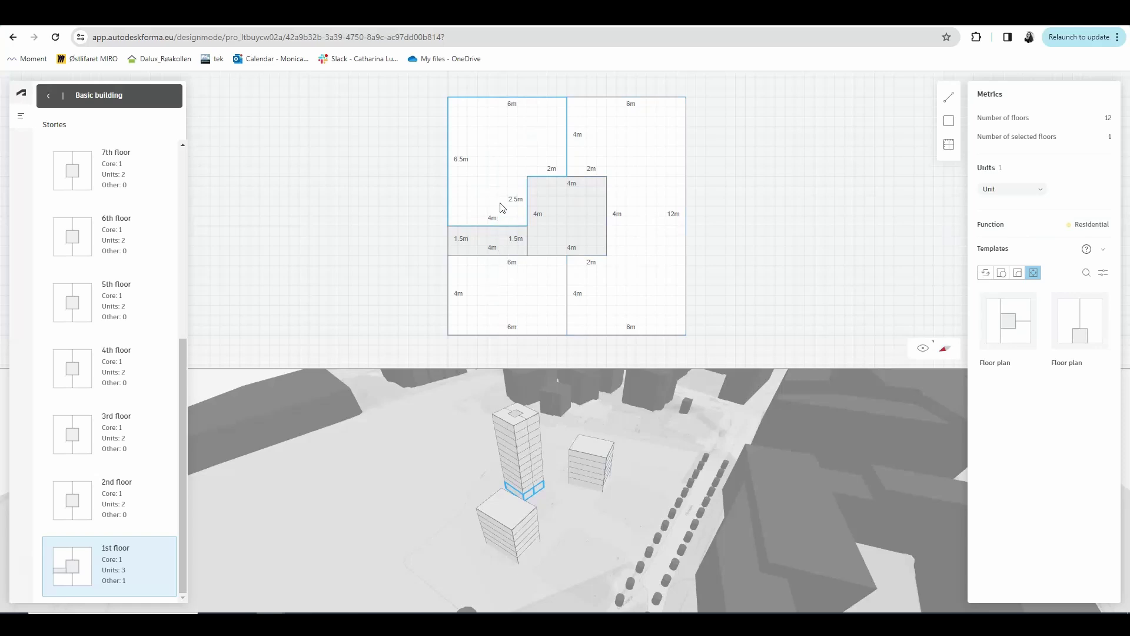
{"action": "left_click", "coordinate": [1089, 225]}
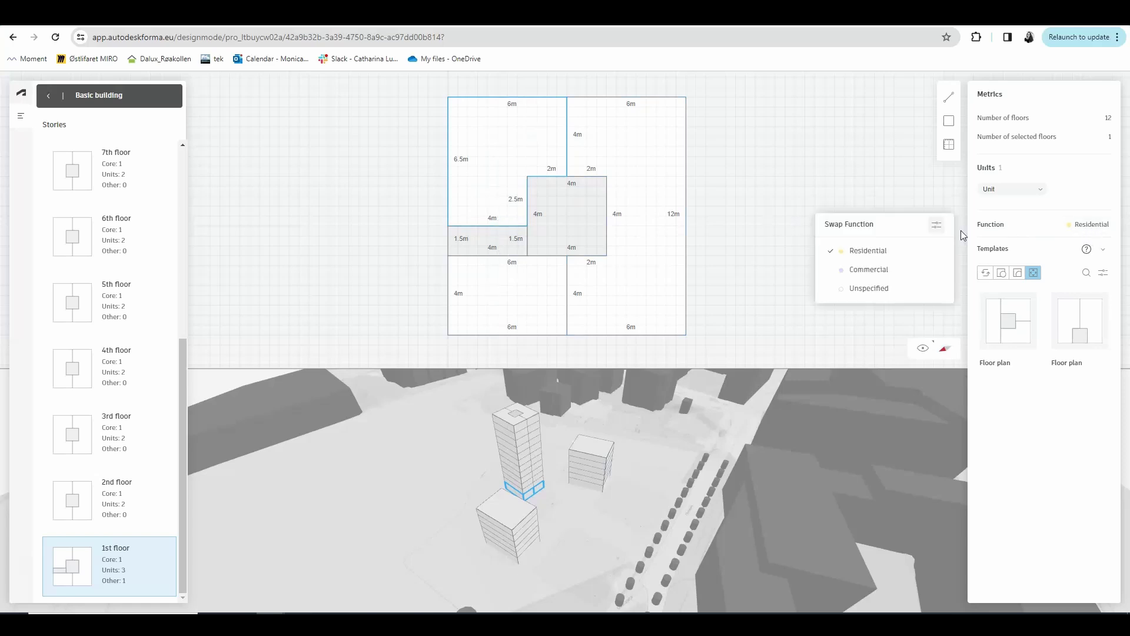
{"action": "left_click", "coordinate": [866, 271]}
{"action": "left_click", "coordinate": [538, 296]}
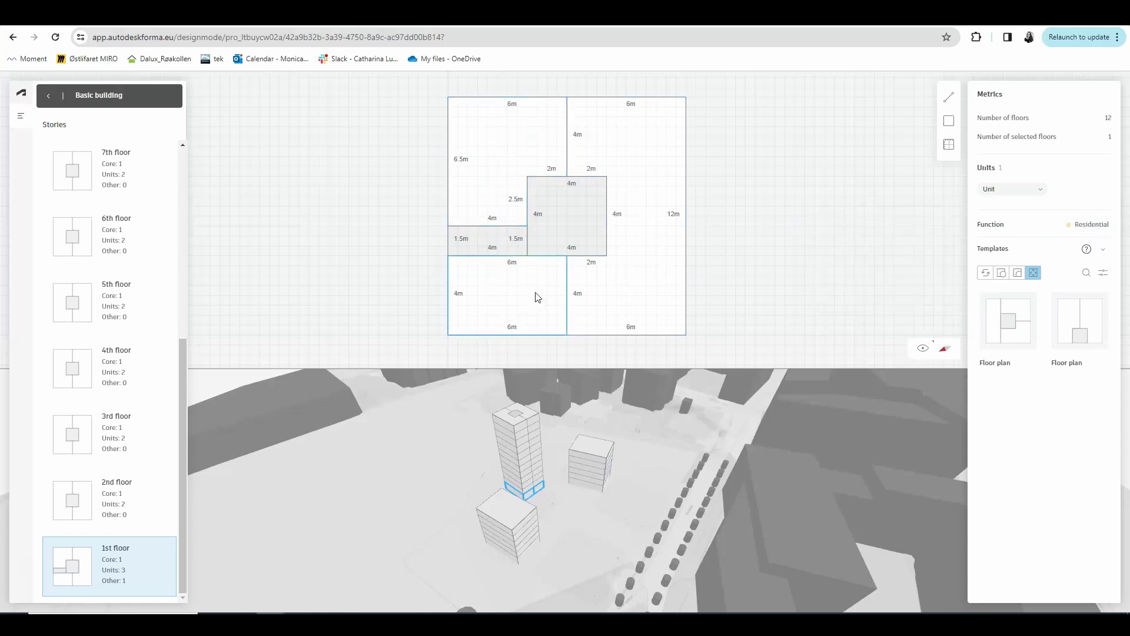
{"action": "left_click", "coordinate": [1075, 232]}
{"action": "left_click", "coordinate": [734, 272]}
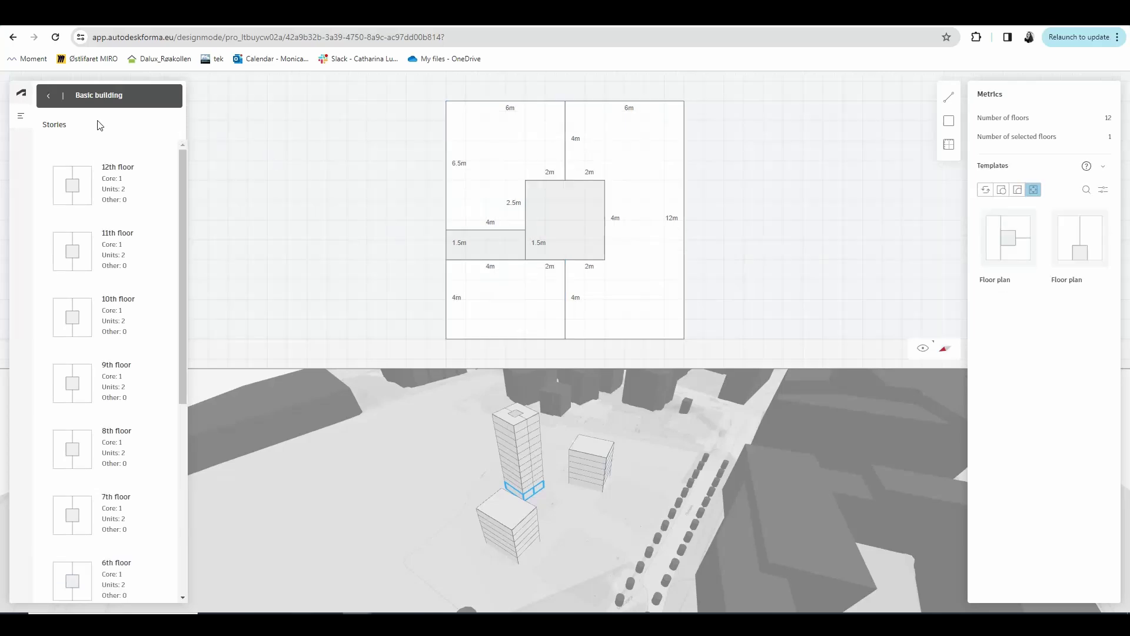
Leave the floor plan editor and examine the tower's unit functions in the 3D site view
{"action": "left_click", "coordinate": [46, 94]}
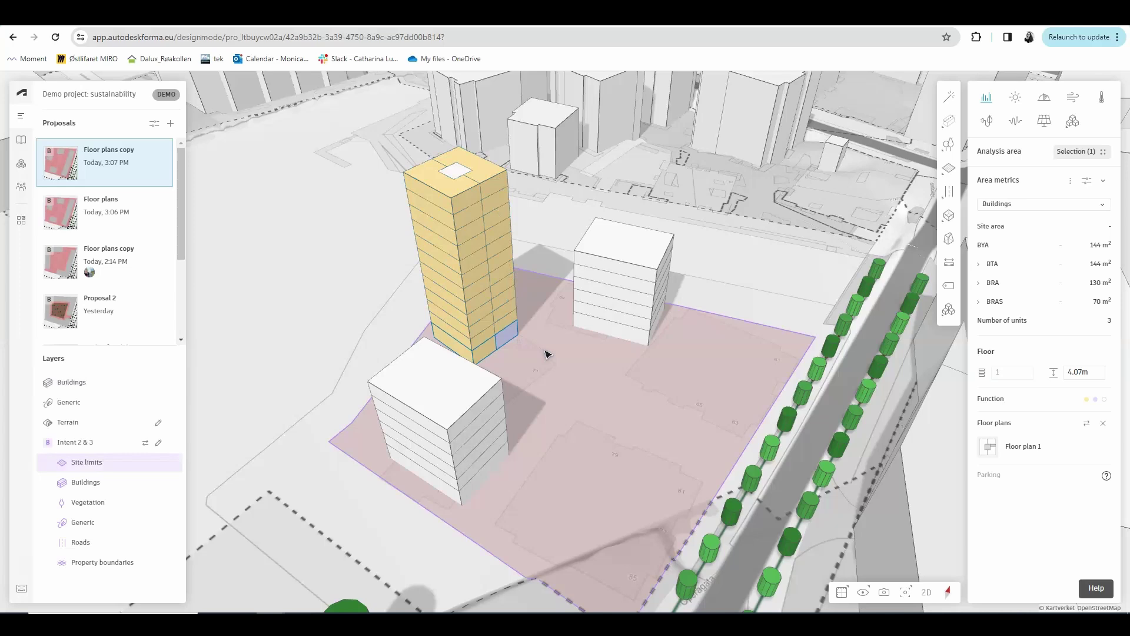
{"action": "right_click_drag", "start_coordinate": [547, 354], "coordinate": [410, 363]}
{"action": "right_click_drag", "start_coordinate": [575, 360], "coordinate": [499, 396]}
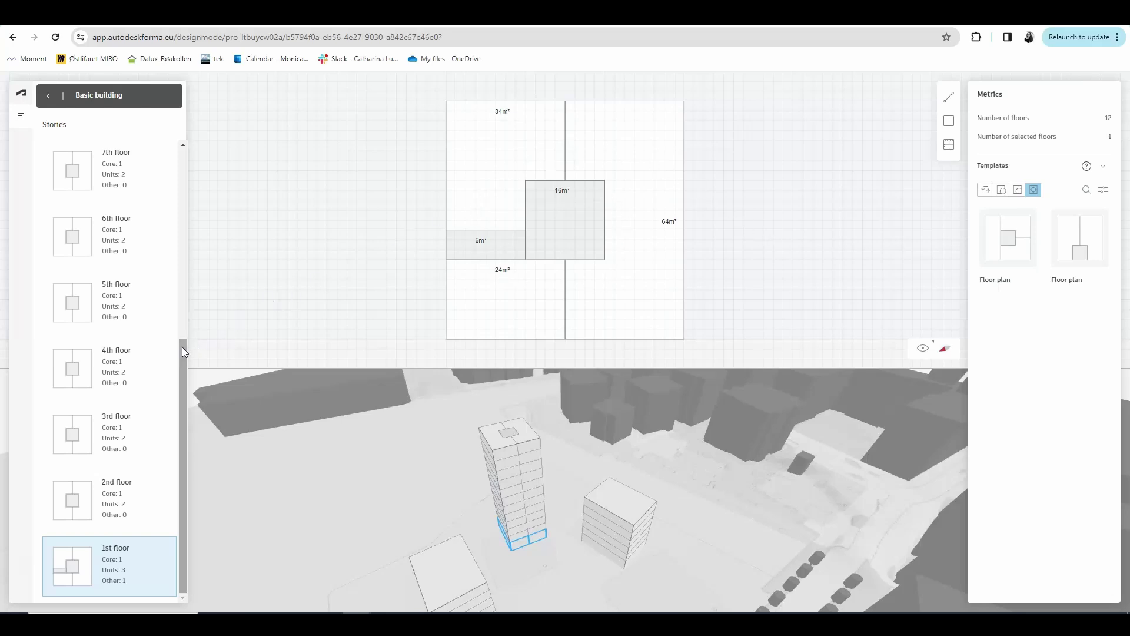
Add the tower's 1st floor plan to the template library
{"action": "mouse_move", "coordinate": [166, 560]}
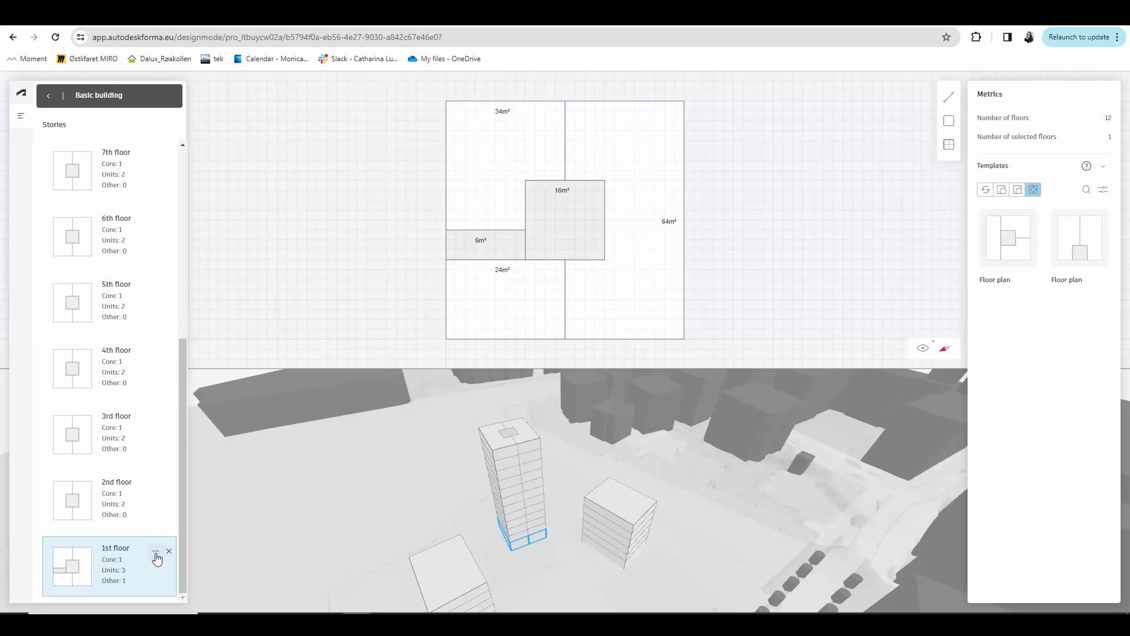
{"action": "left_click", "coordinate": [156, 552]}
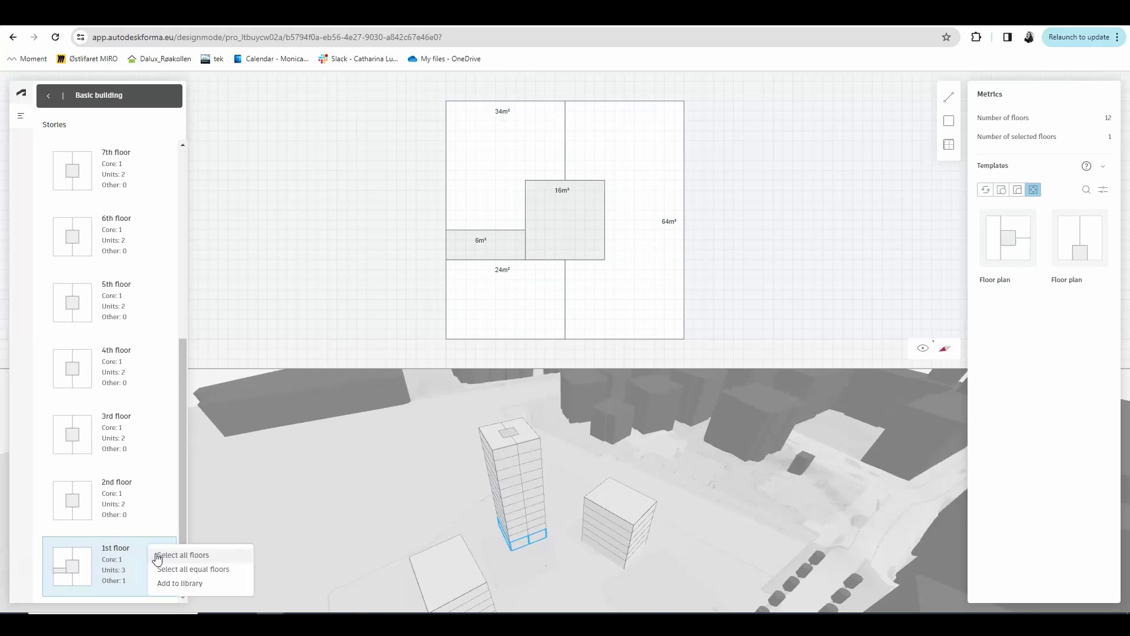
{"action": "left_click", "coordinate": [171, 584]}
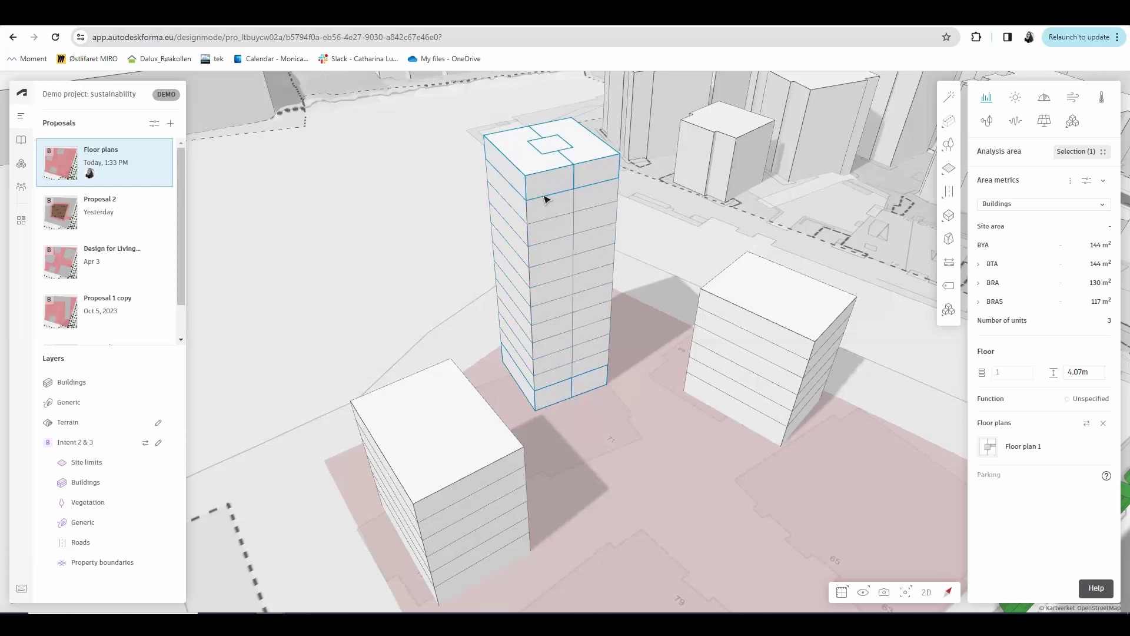
Select the 12 by 16 m six-storey building and open its Floor plan 1 for editing
{"action": "scroll", "coordinate": [545, 199], "scroll_direction": "down", "scroll_amount": 2}
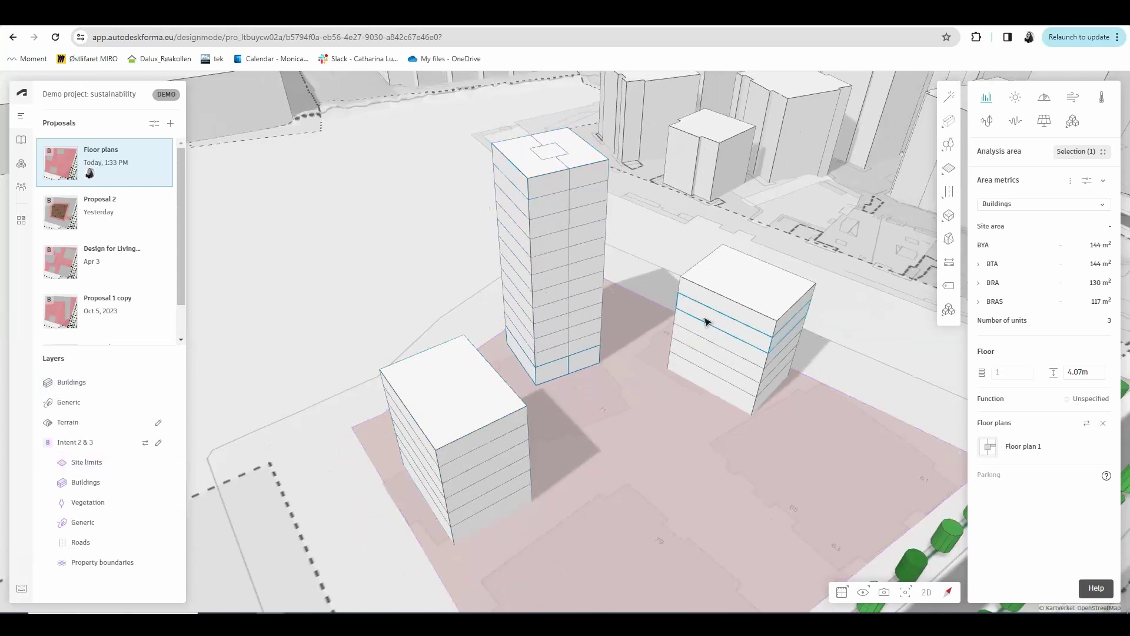
{"action": "scroll", "coordinate": [723, 297], "scroll_direction": "down", "scroll_amount": 1}
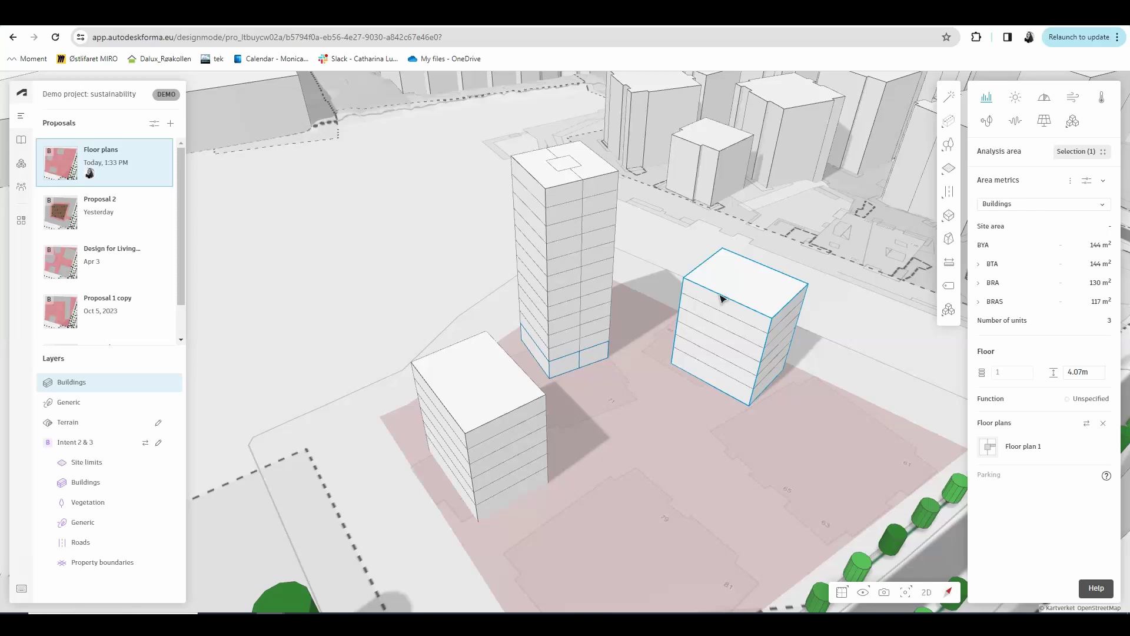
{"action": "left_click", "coordinate": [518, 412]}
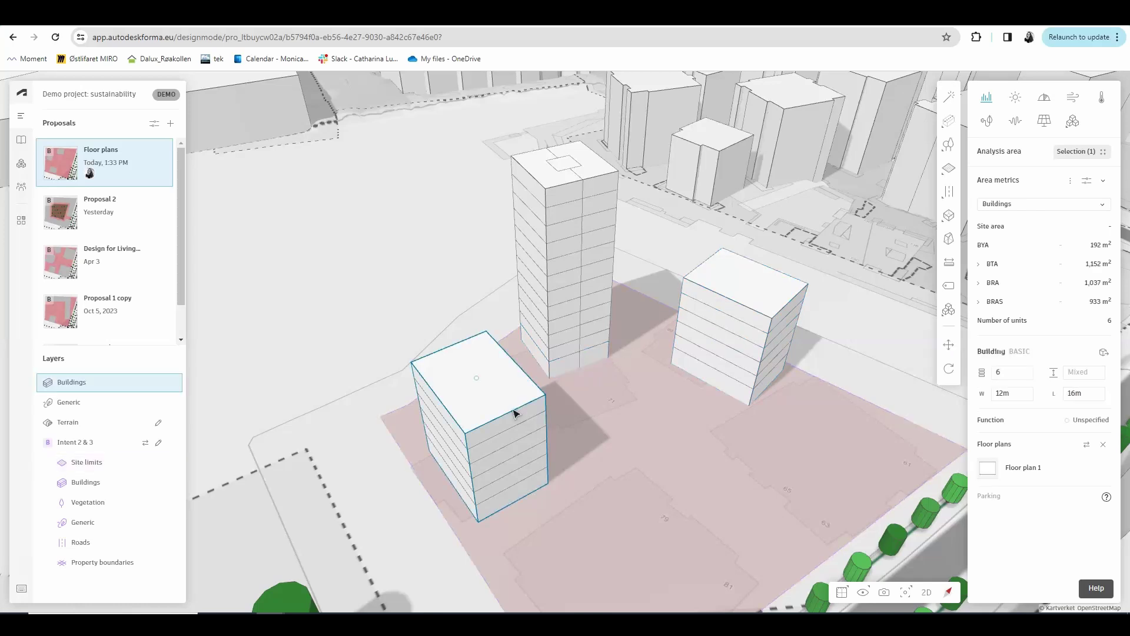
{"action": "left_click", "coordinate": [1029, 471]}
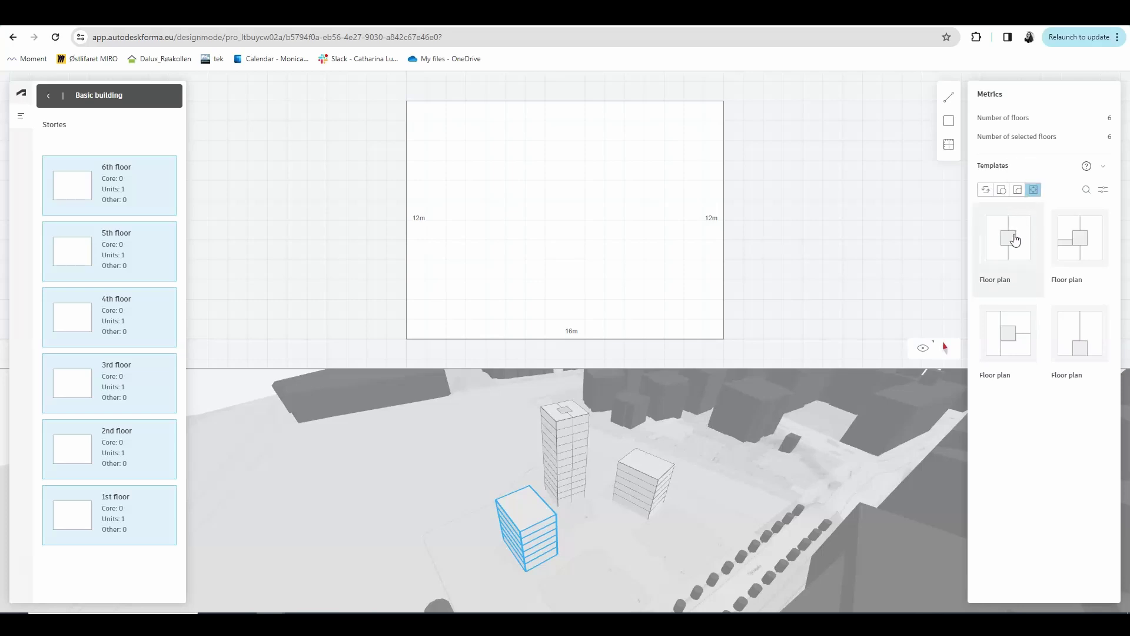
Try placing the two-unit central-core template in the middle of all six floors, and undo it
{"action": "left_click", "coordinate": [1012, 246]}
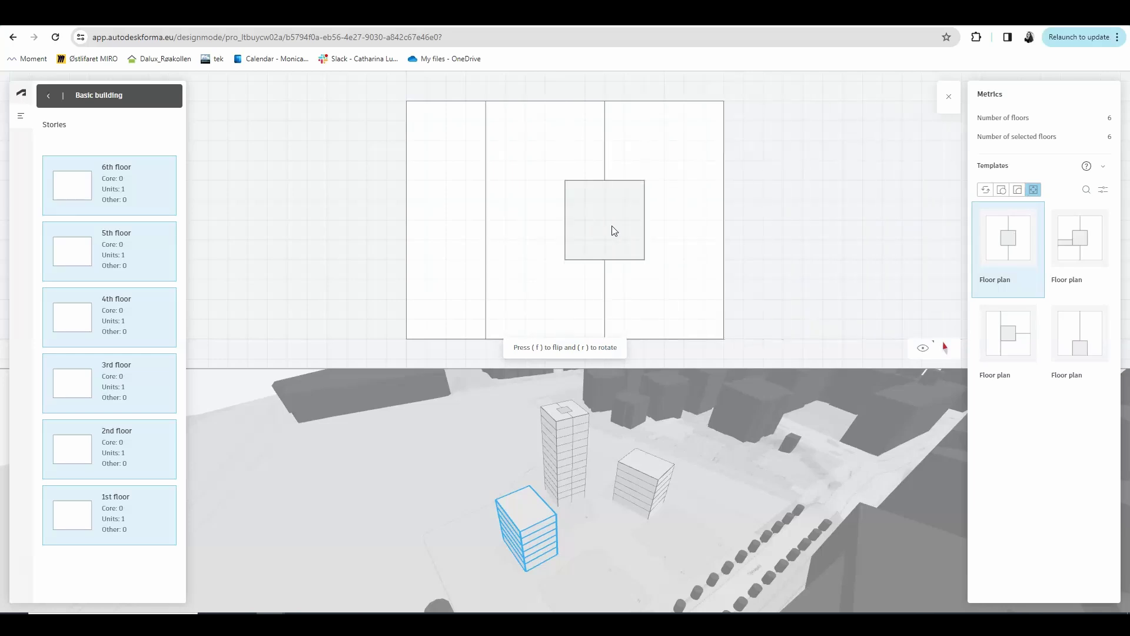
{"action": "left_click", "coordinate": [569, 234]}
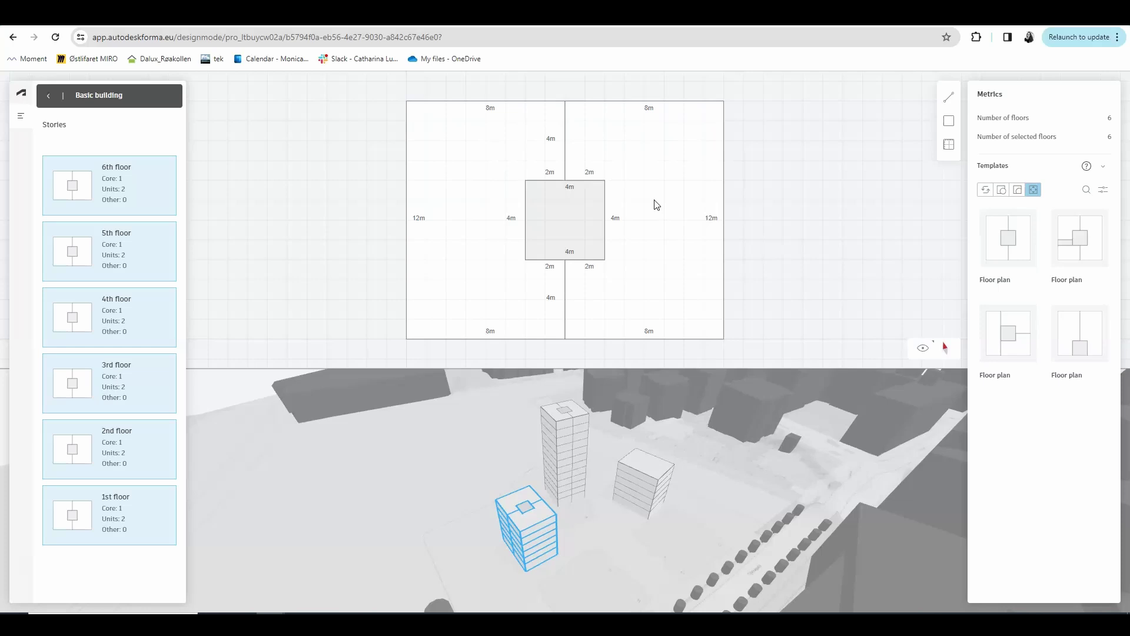
{"action": "key", "text": "ctrl+z"}
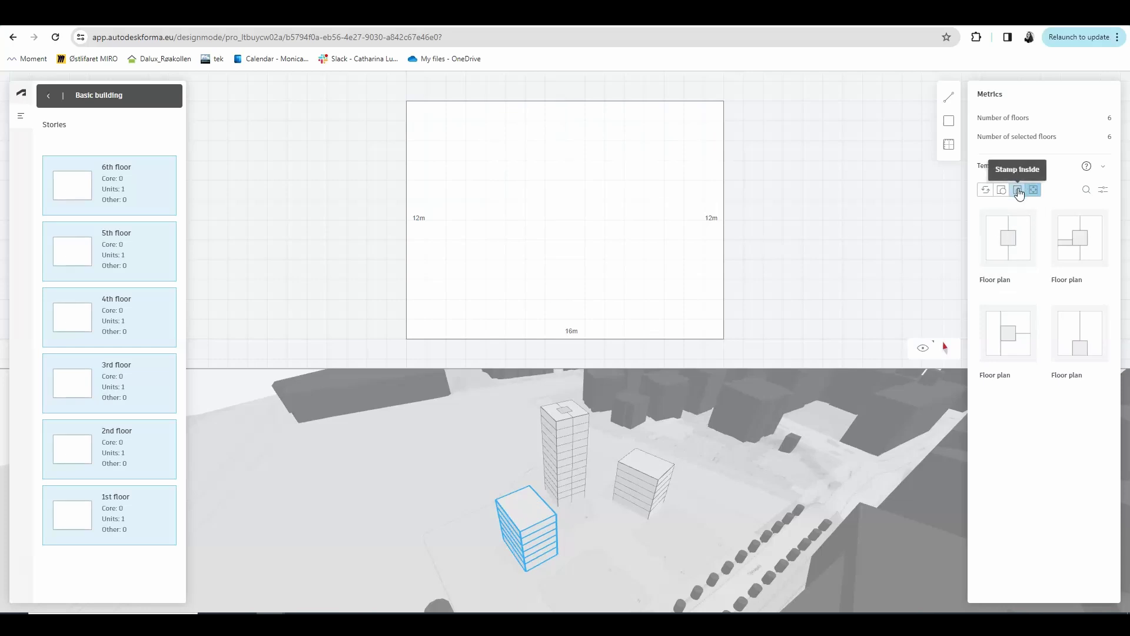
Try placing the two-unit template with Stamp Inside so its core meets the plan's upper edge, and undo it
{"action": "left_click", "coordinate": [1020, 192]}
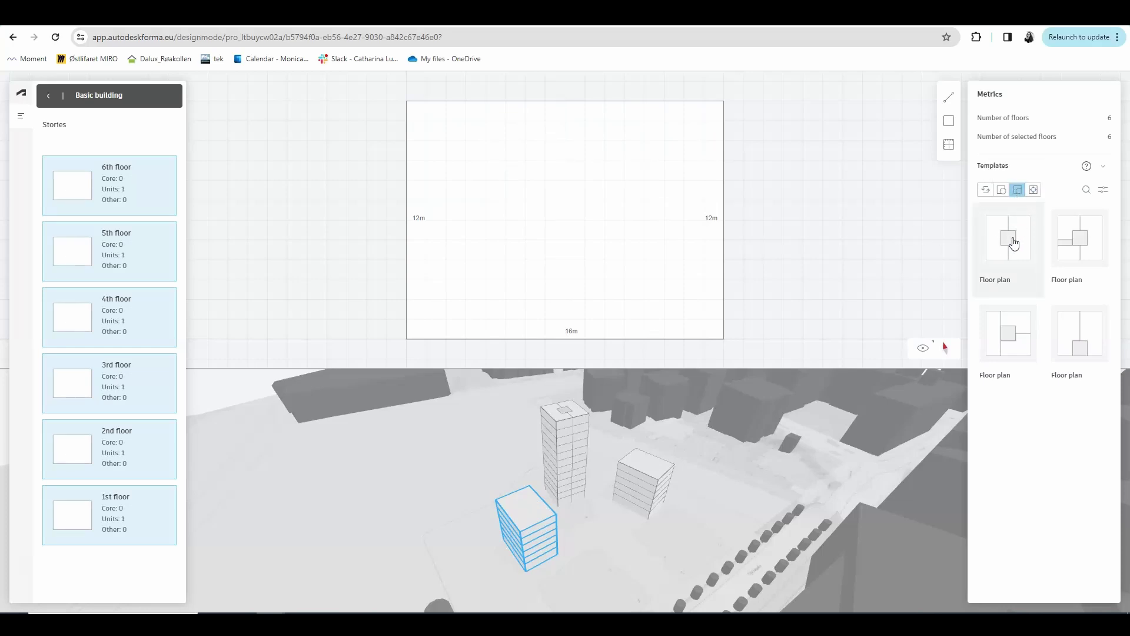
{"action": "left_click", "coordinate": [1013, 245]}
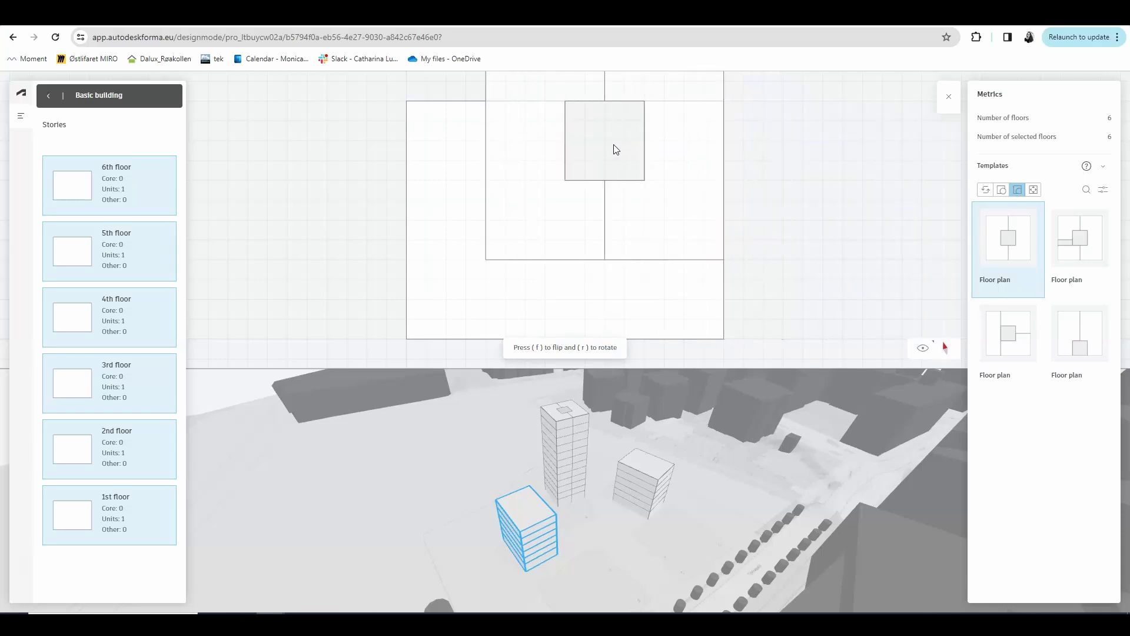
{"action": "left_click", "coordinate": [616, 149]}
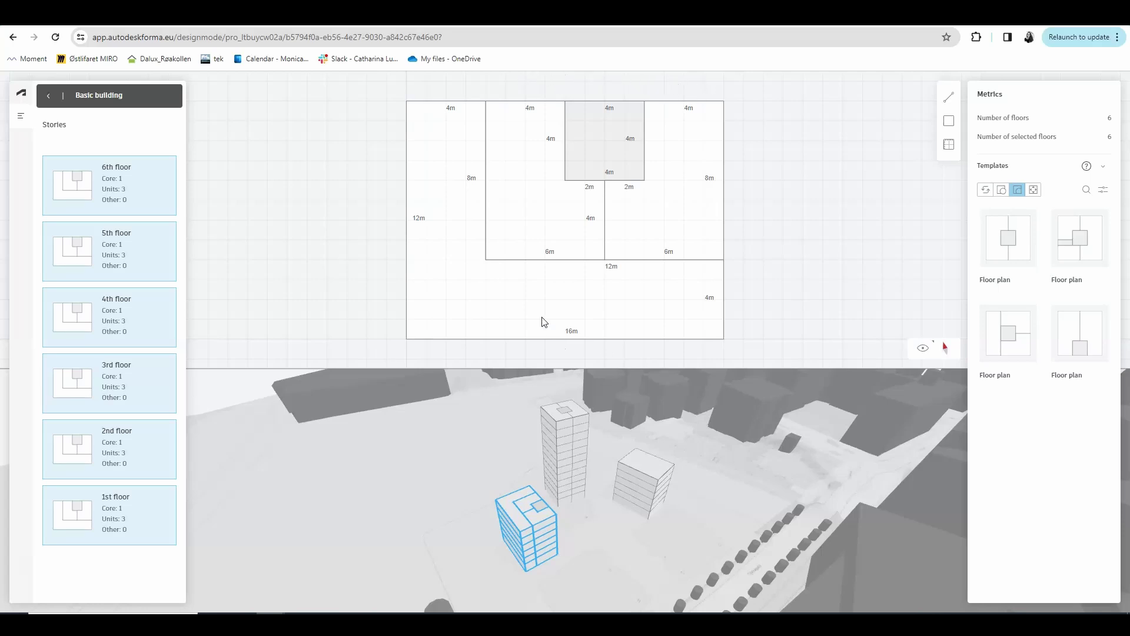
{"action": "key", "text": "ctrl+z"}
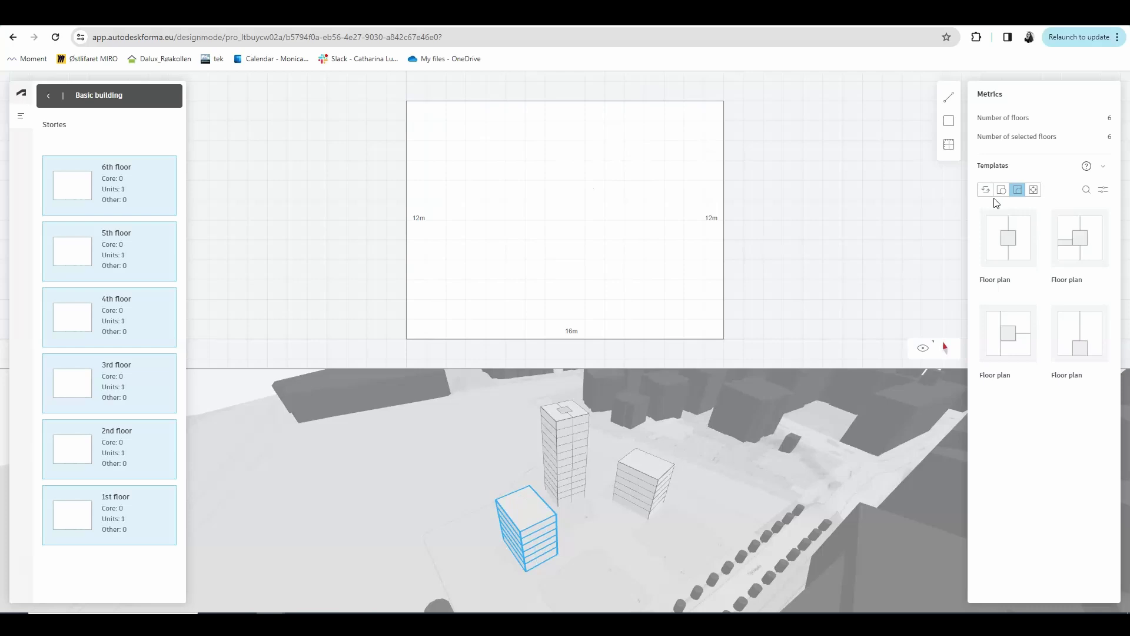
Try placing the two-unit template in Stamp mode so it extends beyond the plan's upper edge
{"action": "left_click", "coordinate": [1003, 191]}
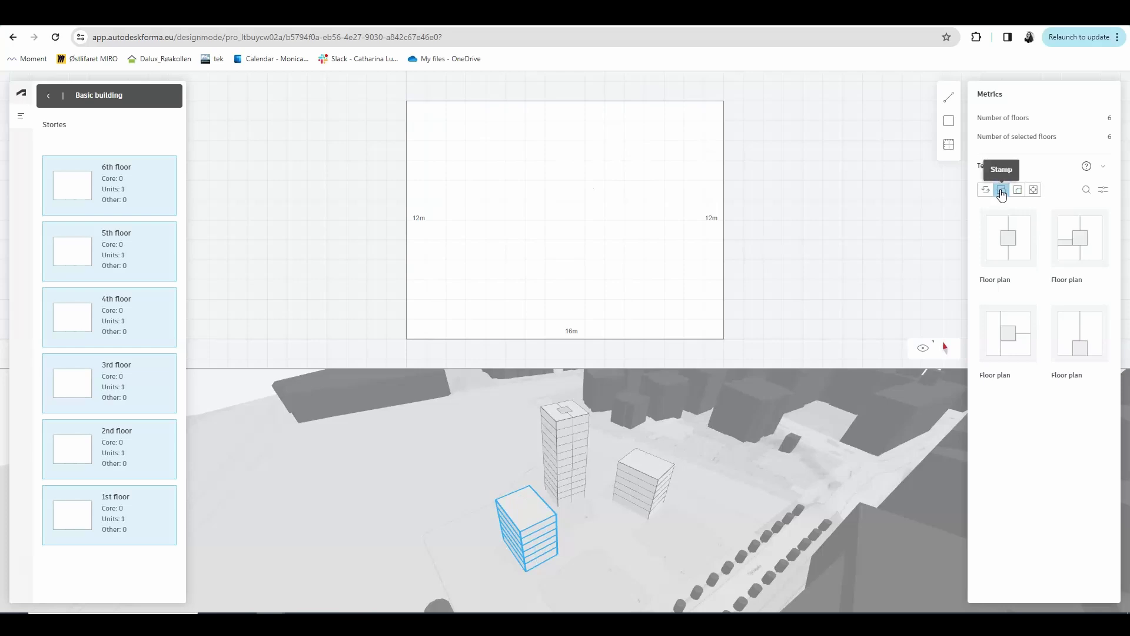
{"action": "left_click", "coordinate": [1014, 246]}
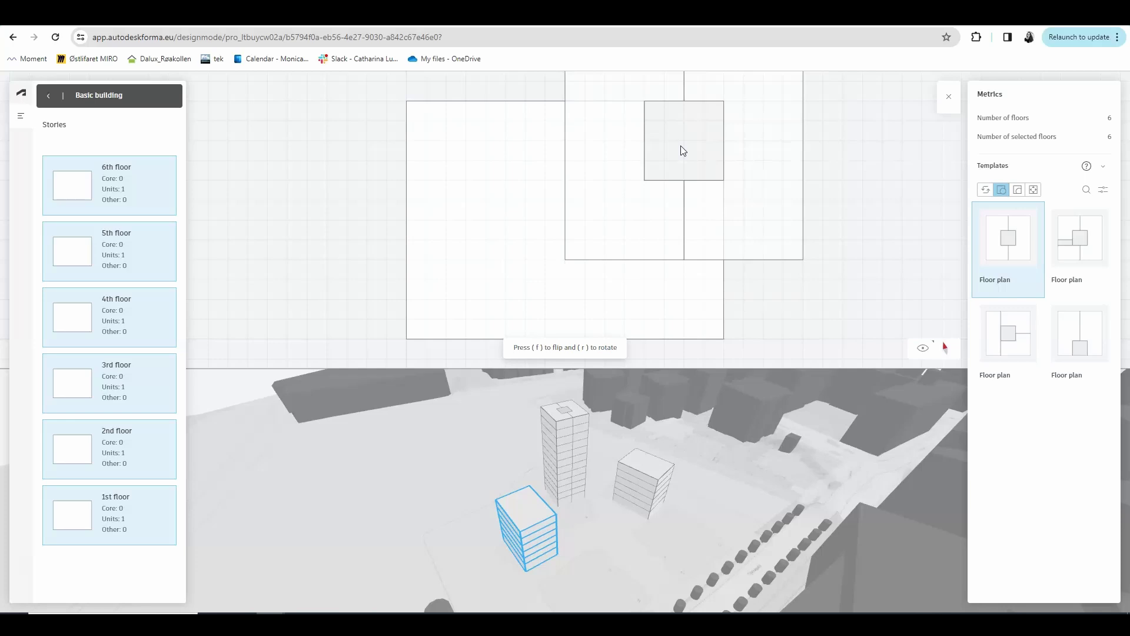
{"action": "left_click", "coordinate": [612, 142]}
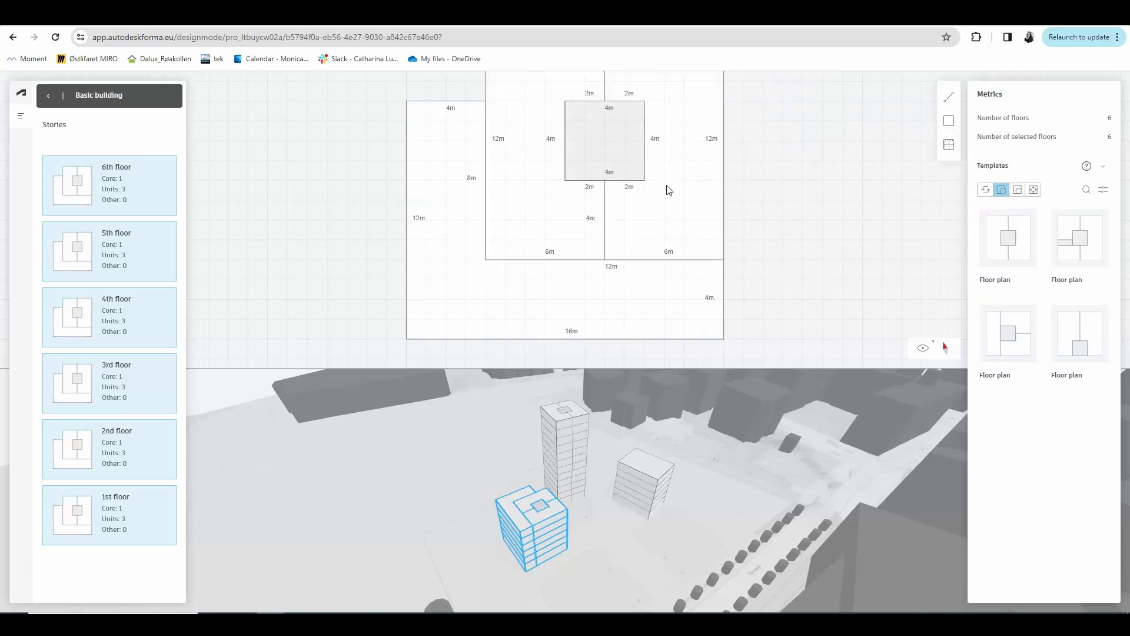
{"action": "left_click_drag", "start_coordinate": [669, 190], "coordinate": [657, 226]}
{"action": "scroll", "coordinate": [661, 253], "scroll_direction": "down", "scroll_amount": 4}
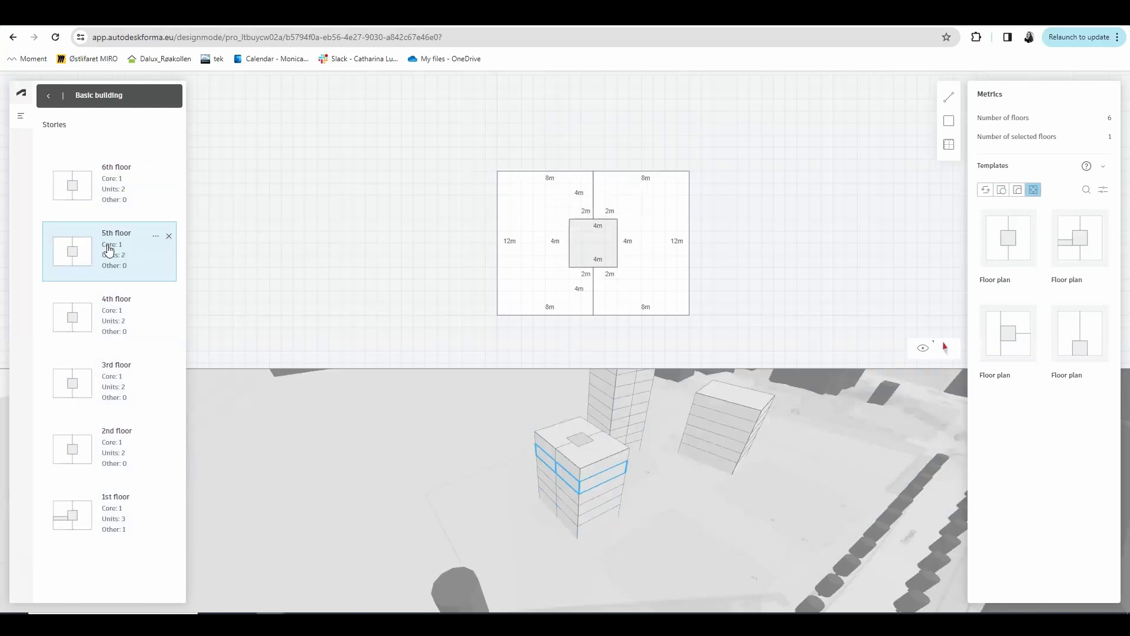
Apply the three-unit template with the side partition to the centre of the 5th floor and return to the site model with the neighbouring six-storey building selected
{"action": "left_click", "coordinate": [1008, 335]}
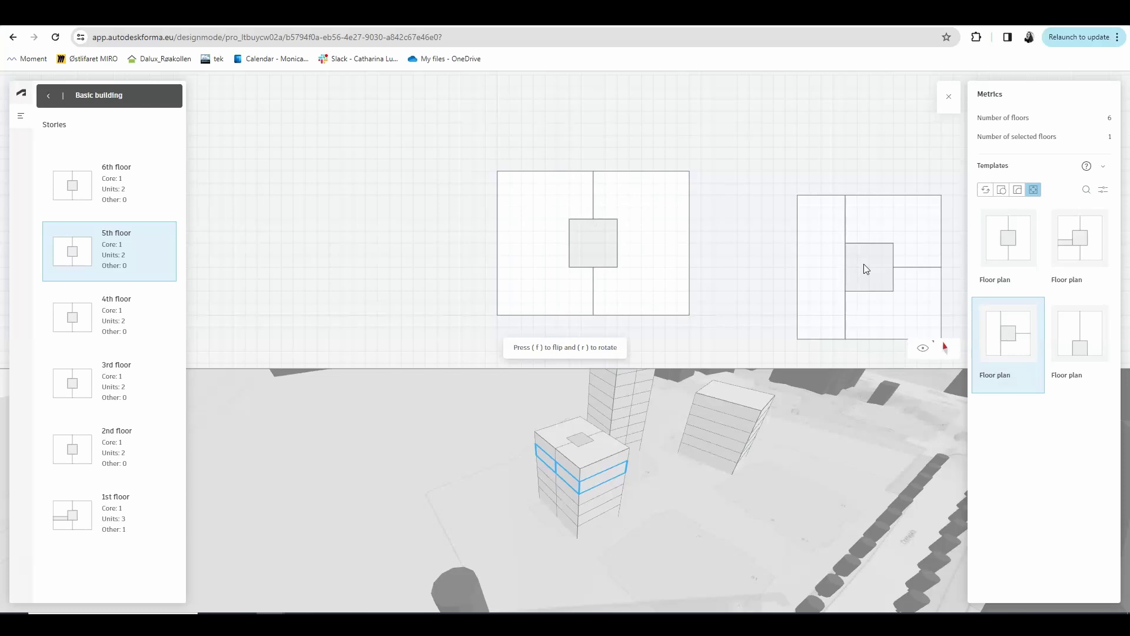
{"action": "left_click", "coordinate": [595, 249]}
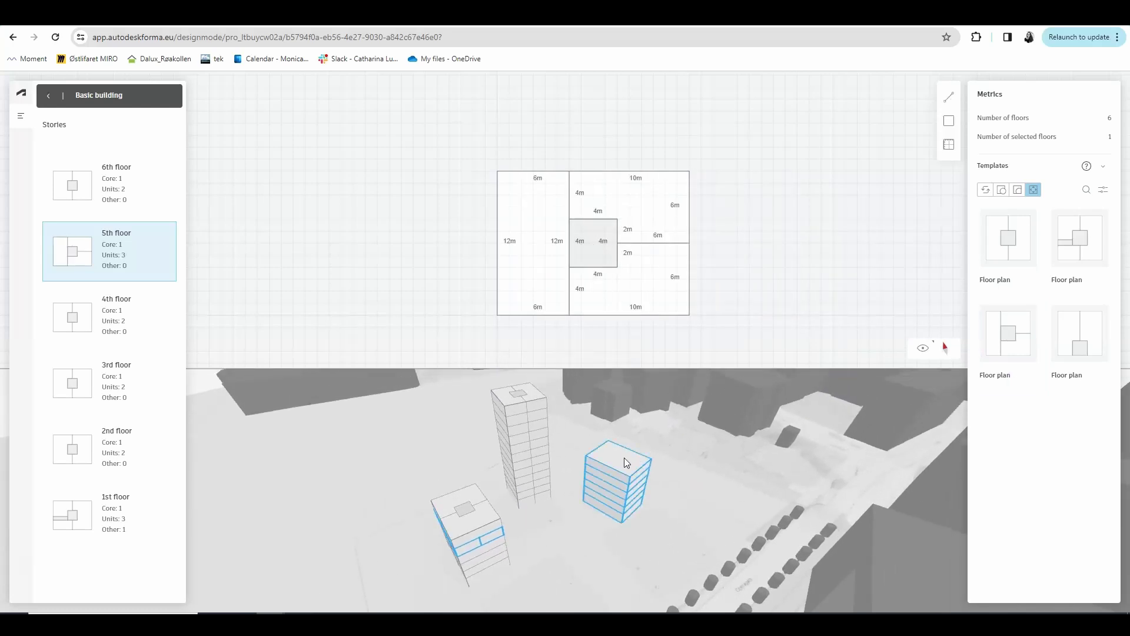
{"action": "left_click", "coordinate": [626, 463]}
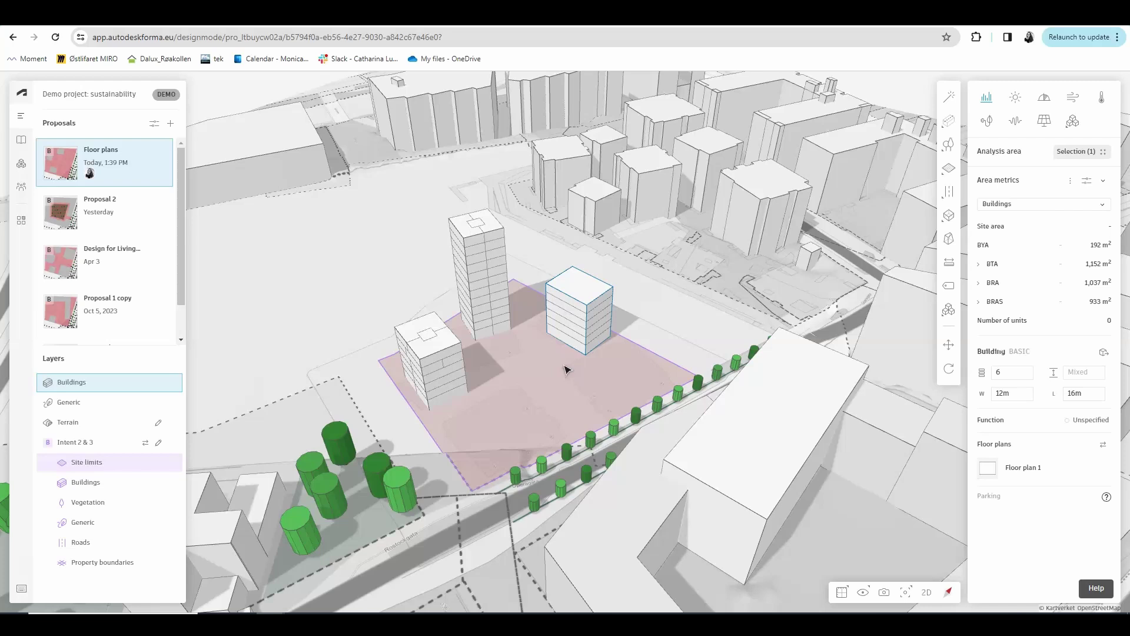
Draw a 60 m line building across the site in front of the three existing buildings
{"action": "left_click", "coordinate": [949, 121]}
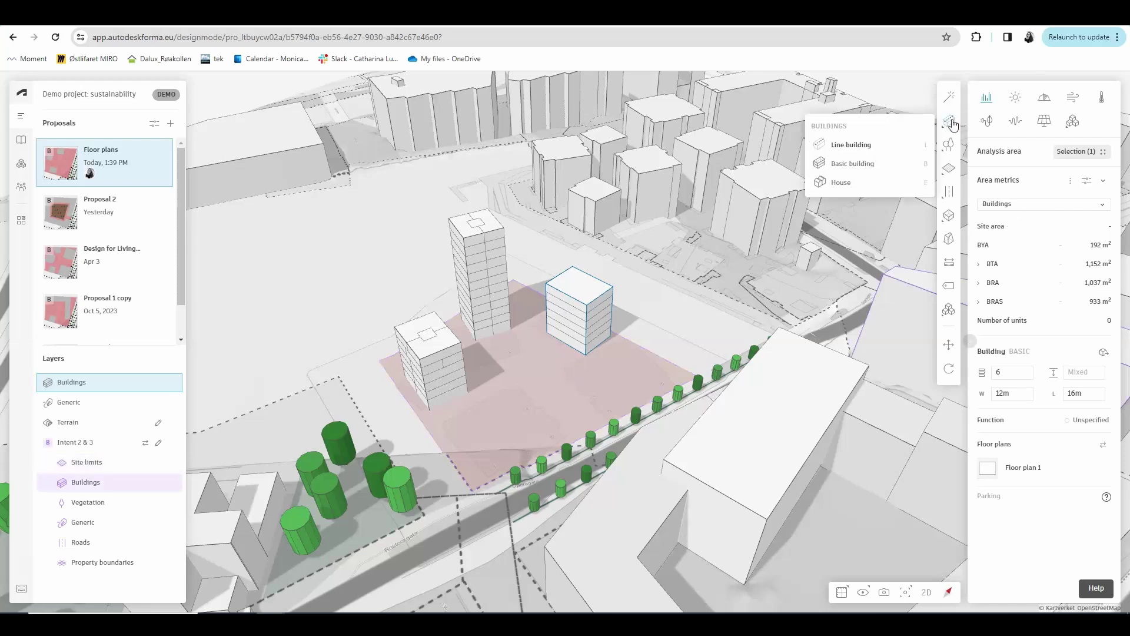
{"action": "left_click", "coordinate": [856, 154]}
{"action": "left_click", "coordinate": [465, 452]}
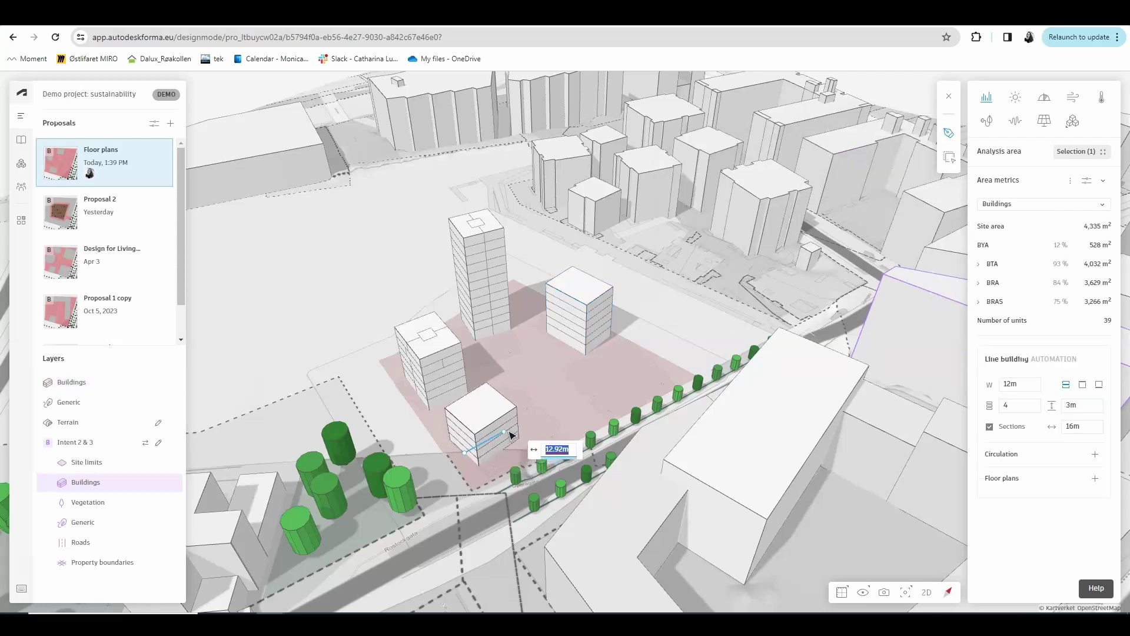
{"action": "type", "text": "60m"}
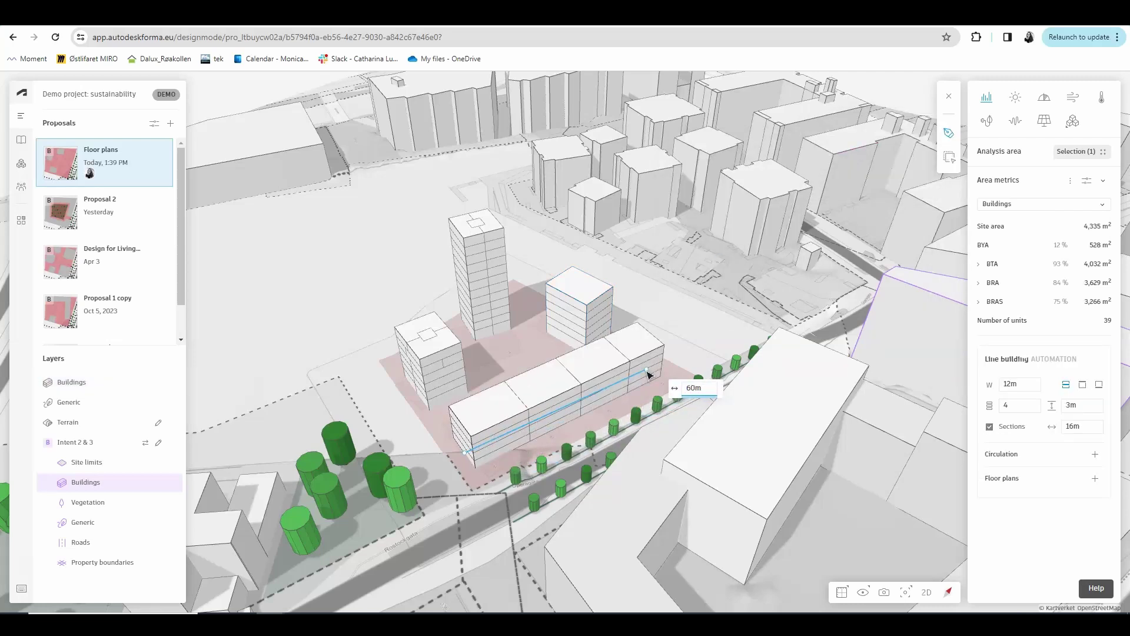
{"action": "key", "text": "Return"}
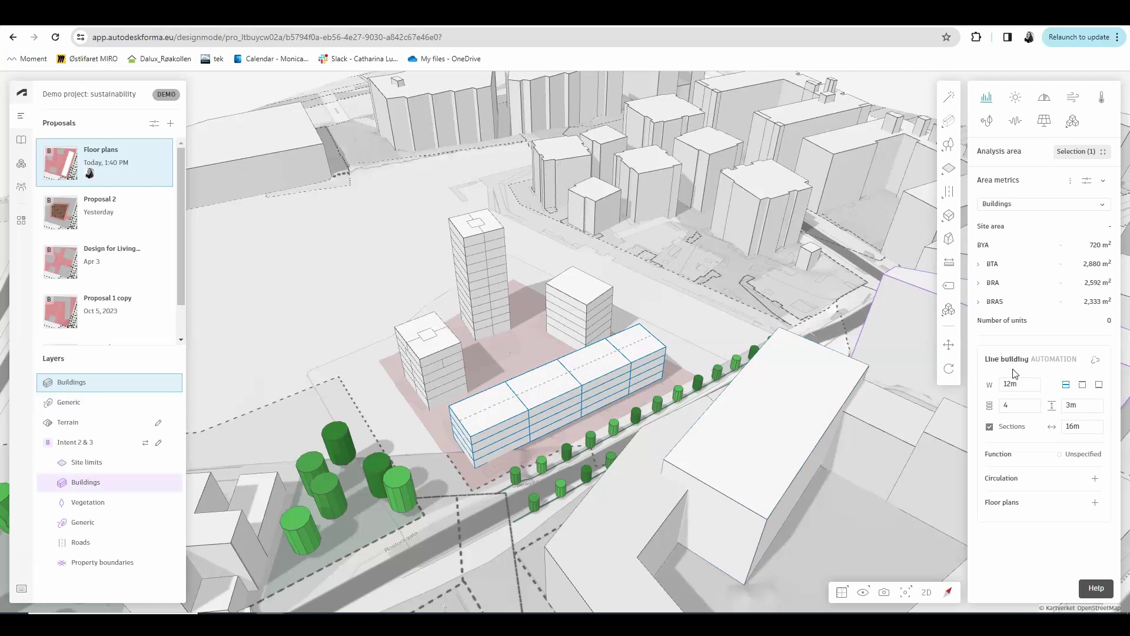
Add circulation to the line building and try its corridor aligned left and right before returning it to centre
{"action": "left_click", "coordinate": [991, 389]}
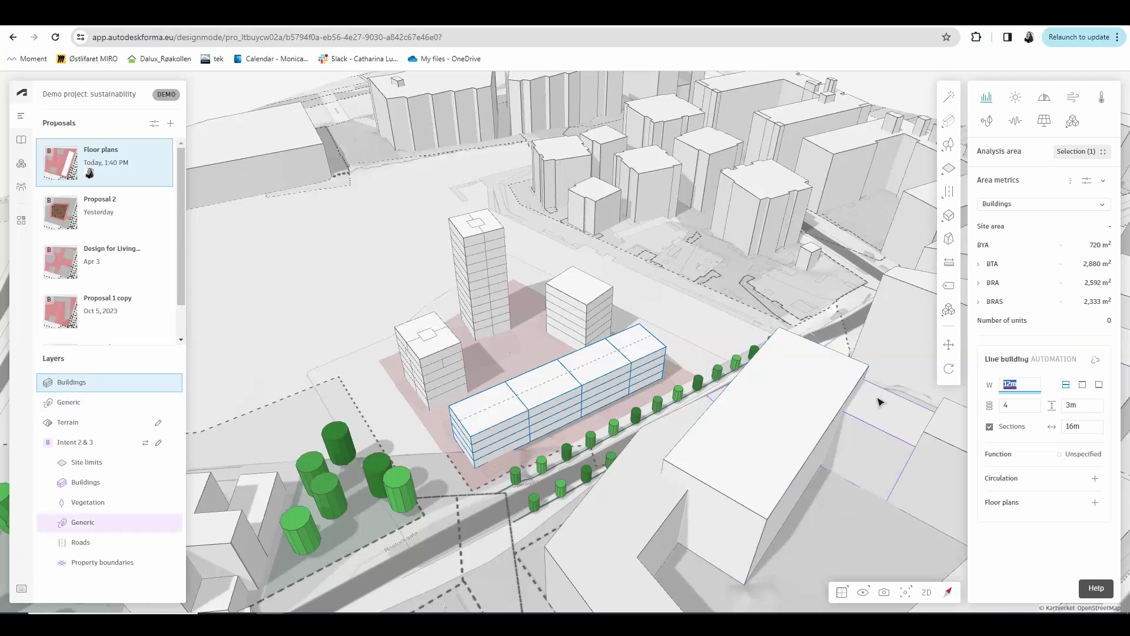
{"action": "left_click", "coordinate": [1038, 479]}
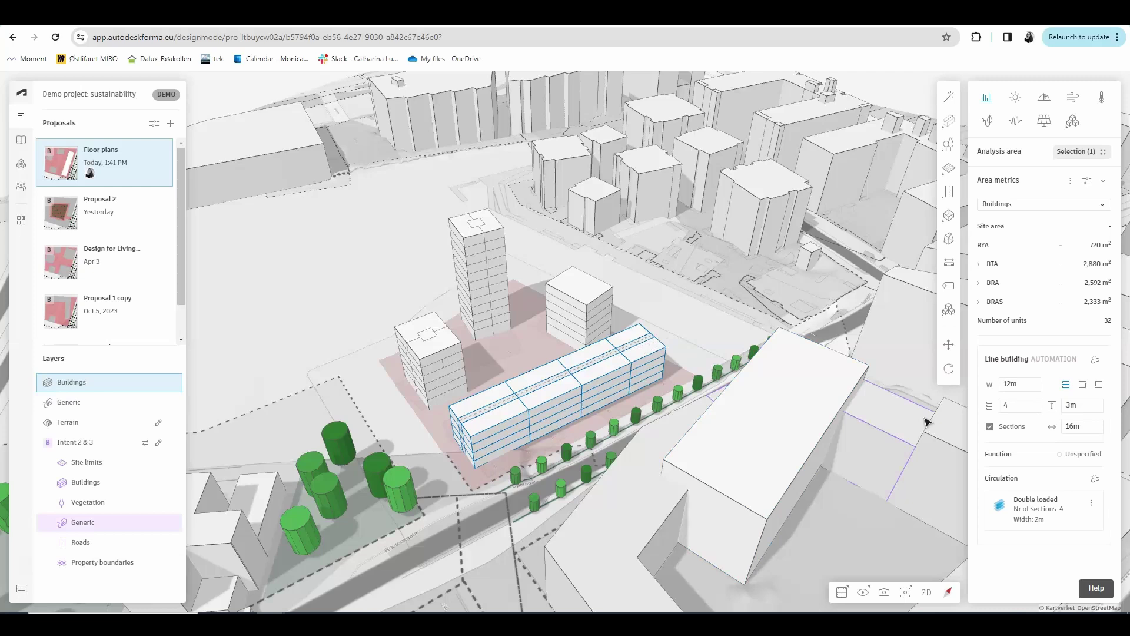
{"action": "left_click", "coordinate": [1046, 516]}
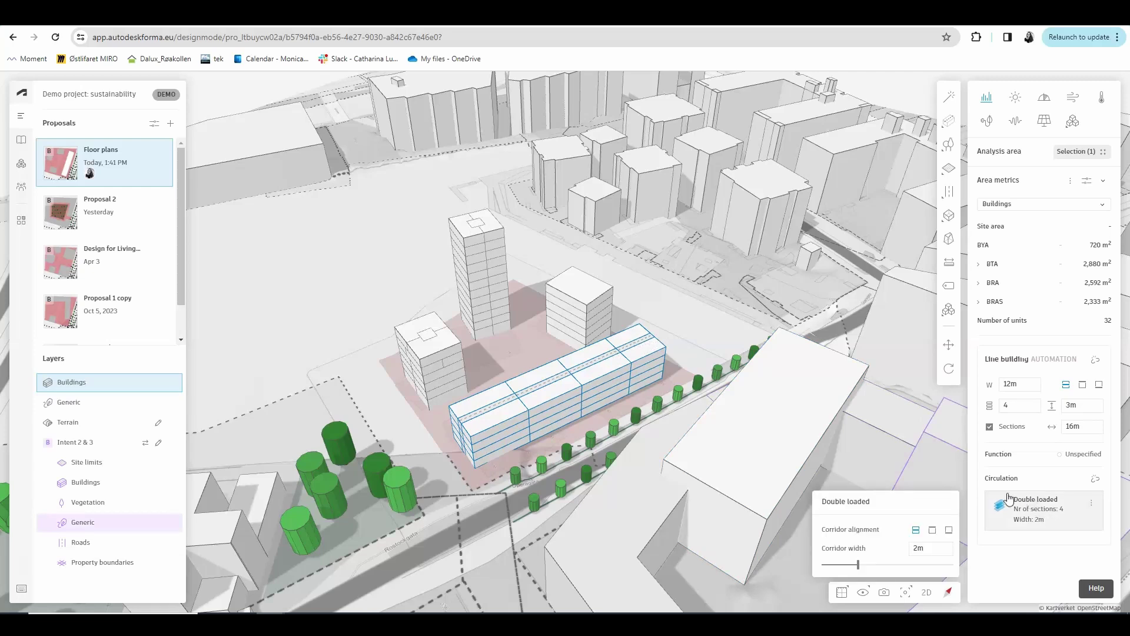
{"action": "left_click", "coordinate": [933, 530]}
{"action": "left_click", "coordinate": [949, 531]}
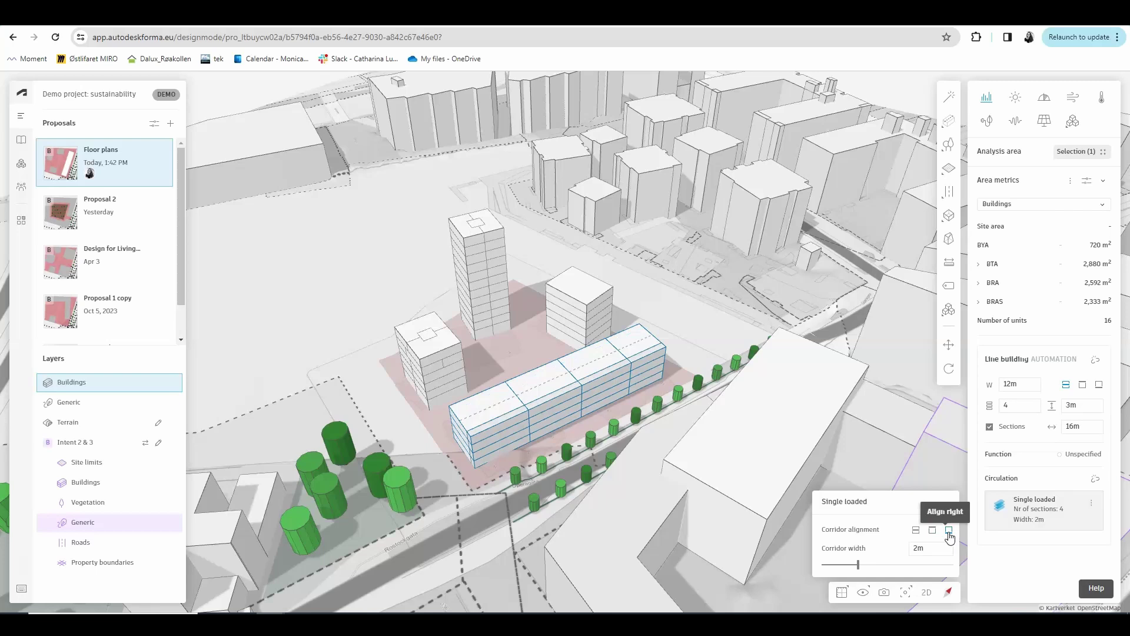
{"action": "left_click", "coordinate": [916, 531]}
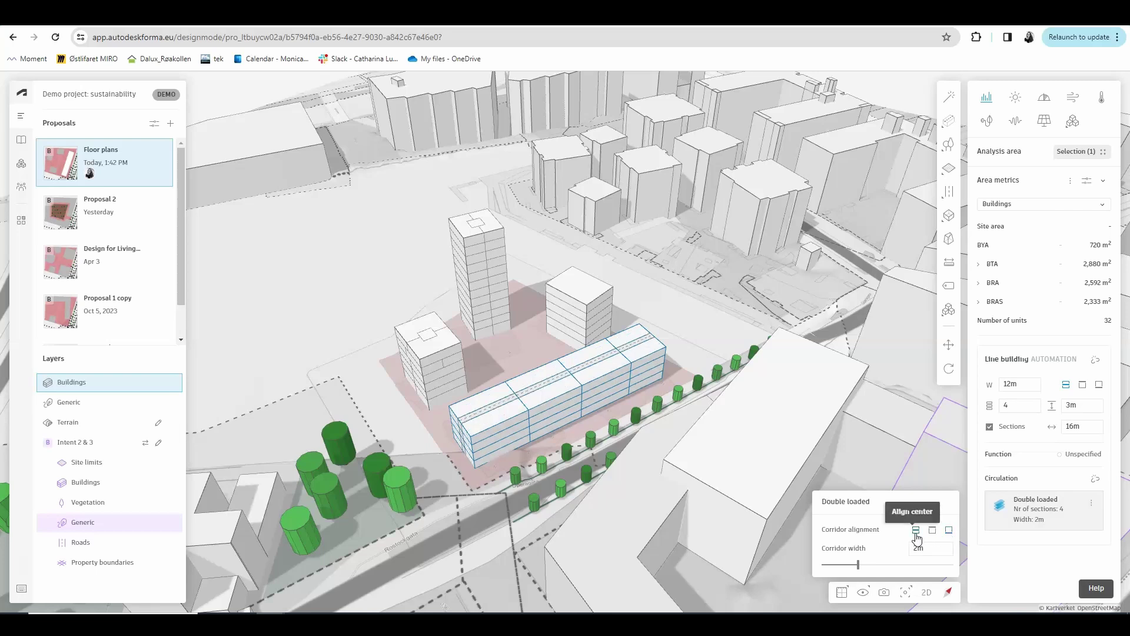
Try a 3.4 m corridor width, set it back to 2 m, and undo the line building's circulation
{"action": "left_click_drag", "start_coordinate": [859, 565], "coordinate": [910, 548]}
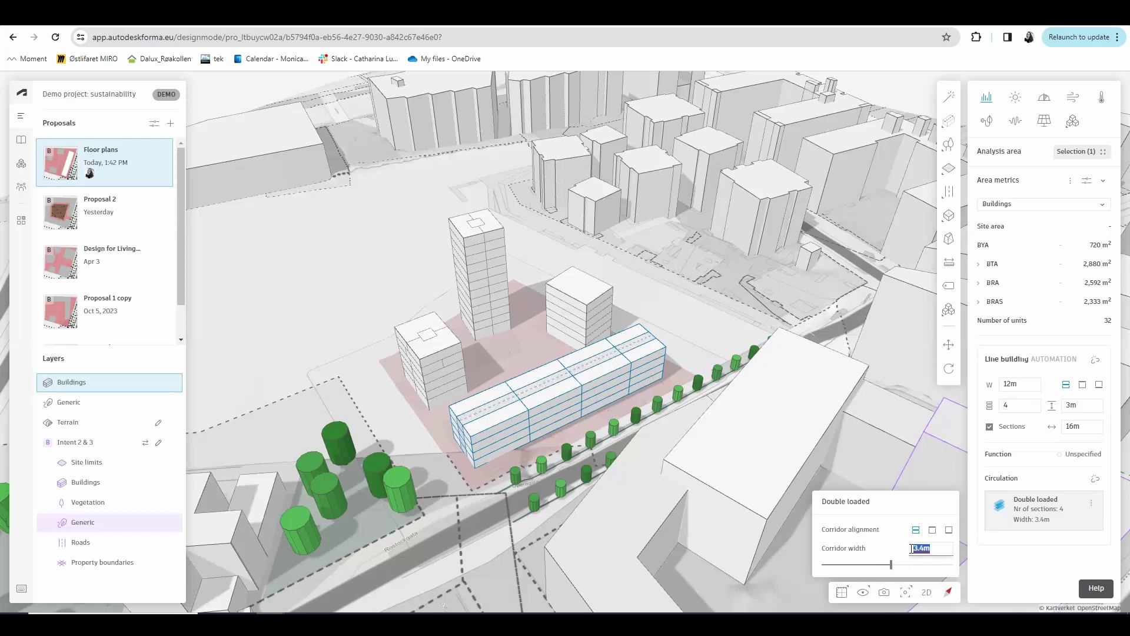
{"action": "type", "text": "2"}
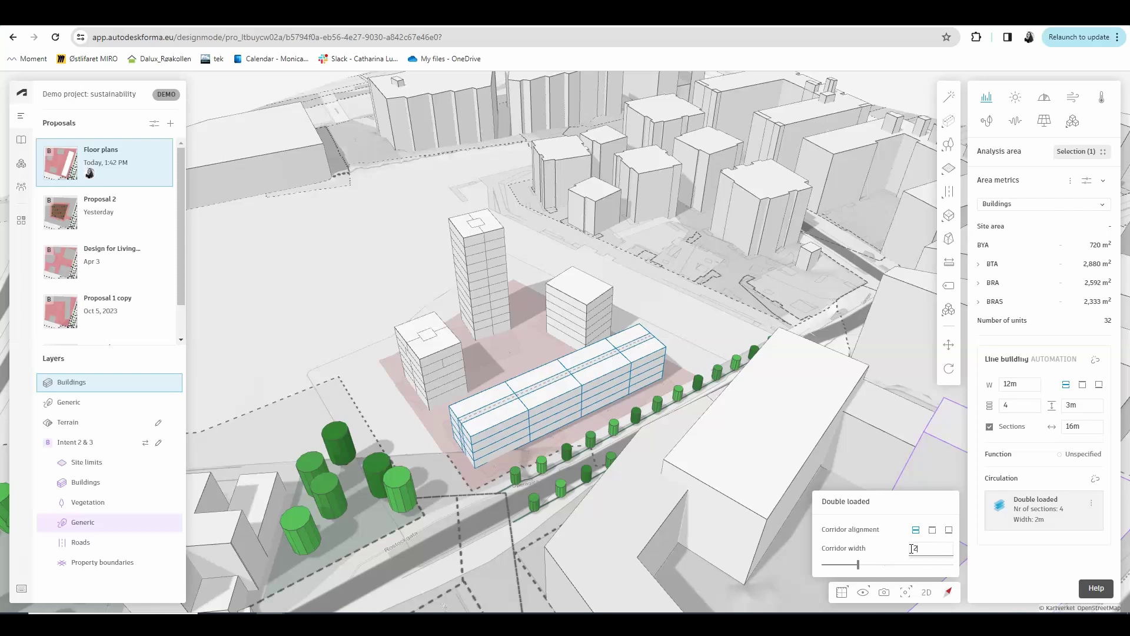
{"action": "left_click", "coordinate": [650, 360]}
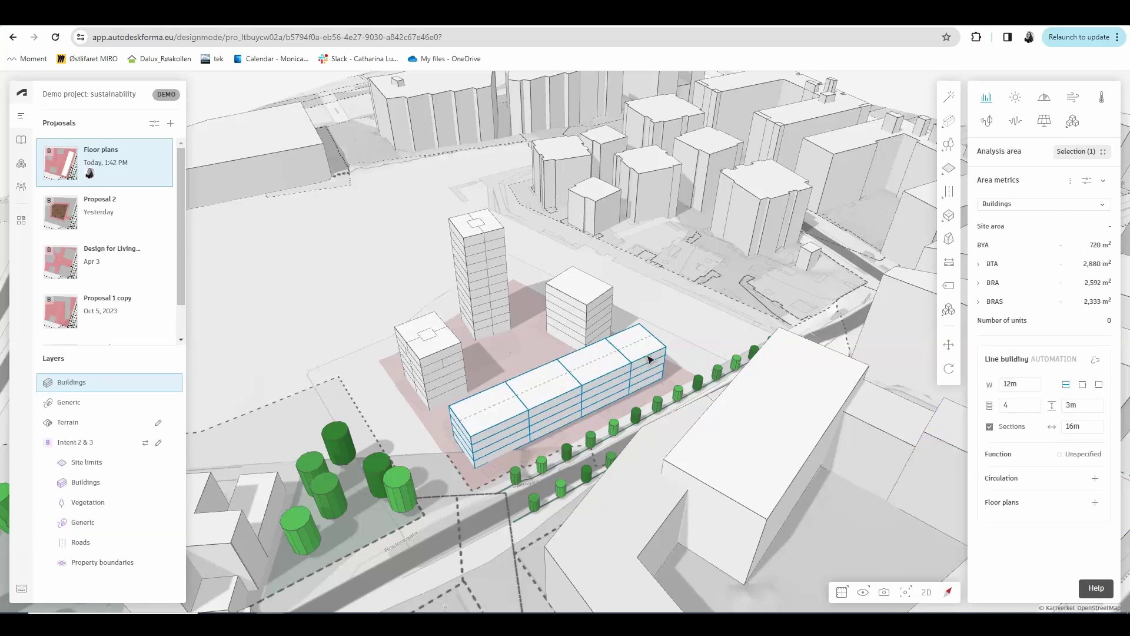
Create a floor plan for the 12x16 sections from the two-unit central-core template, and lengthen the line building until its end section matches them
{"action": "left_click", "coordinate": [1027, 510]}
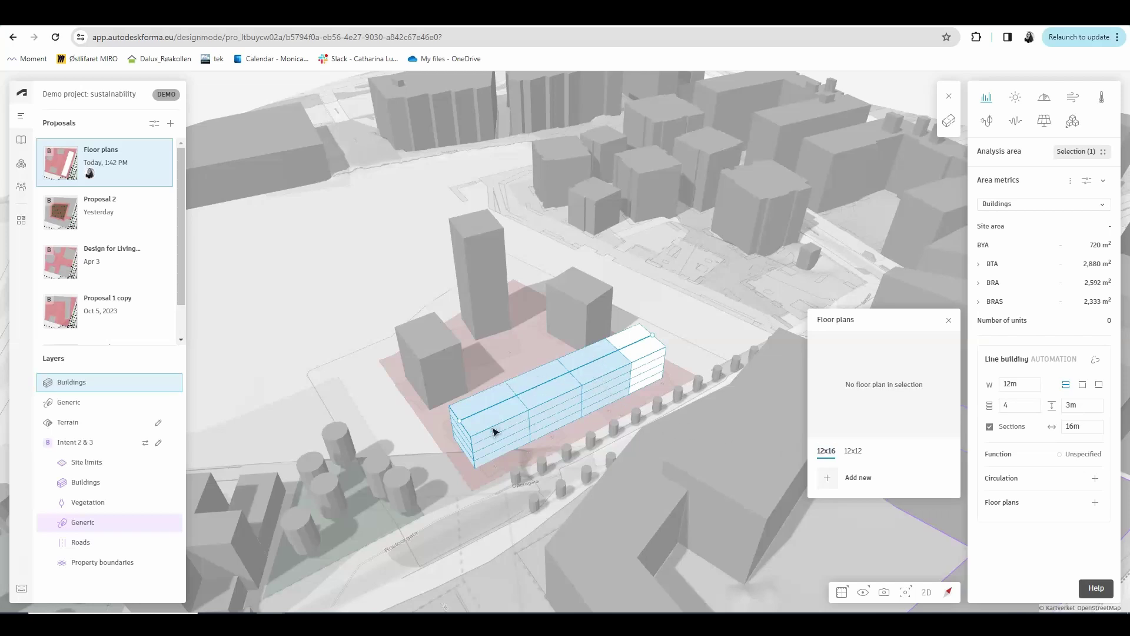
{"action": "left_click", "coordinate": [854, 452]}
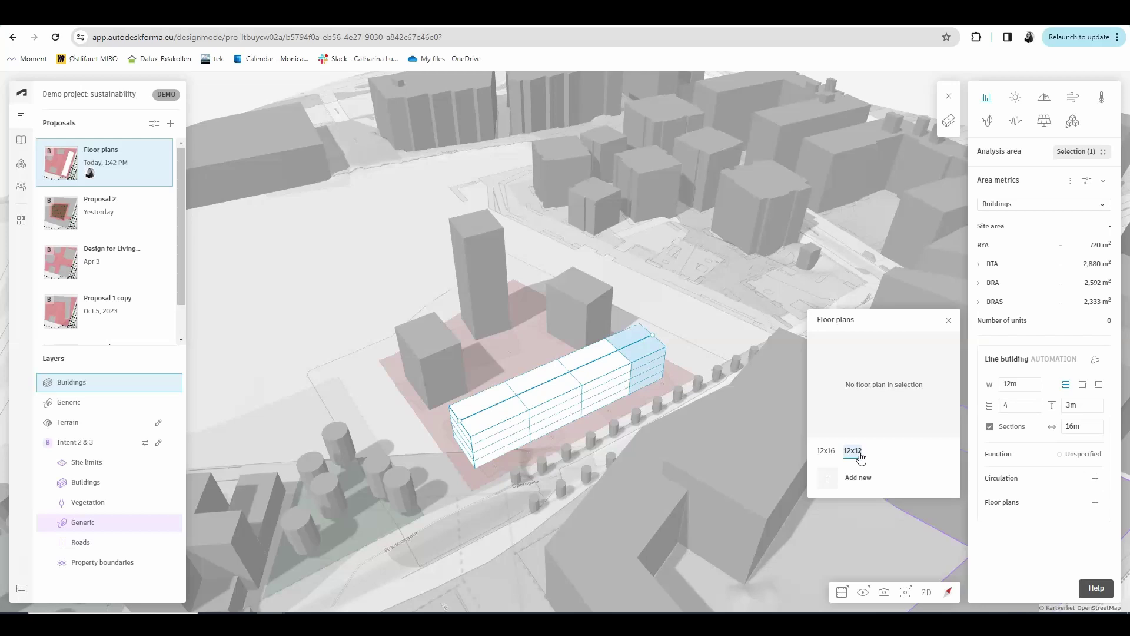
{"action": "left_click", "coordinate": [828, 452]}
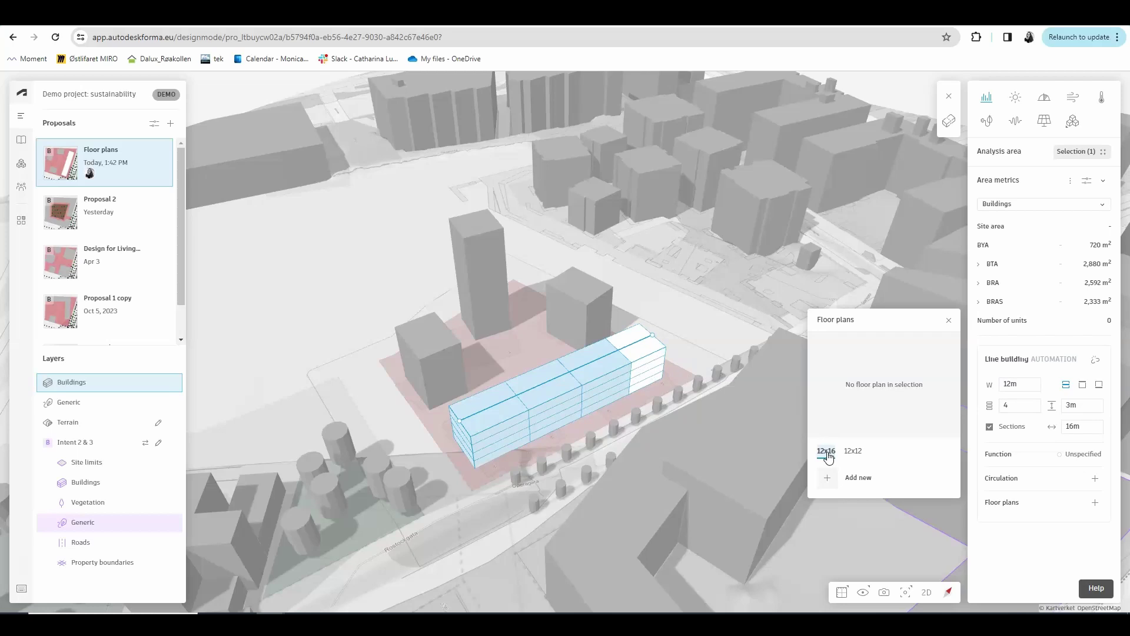
{"action": "left_click", "coordinate": [859, 482]}
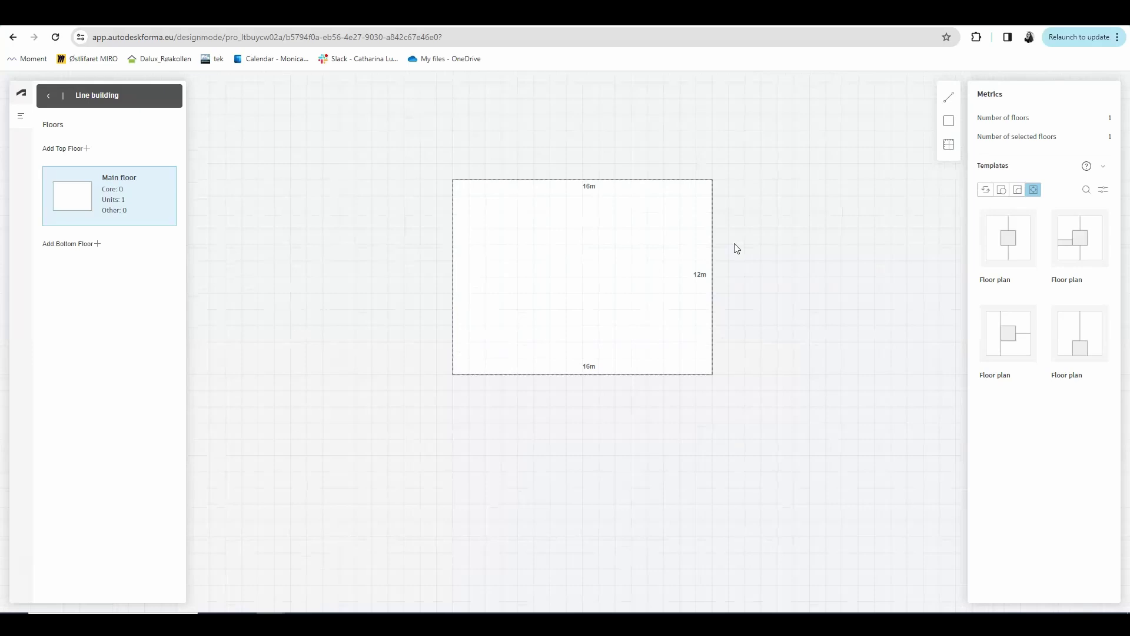
{"action": "scroll", "coordinate": [646, 254], "scroll_direction": "up", "scroll_amount": 2}
{"action": "left_click", "coordinate": [1012, 244]}
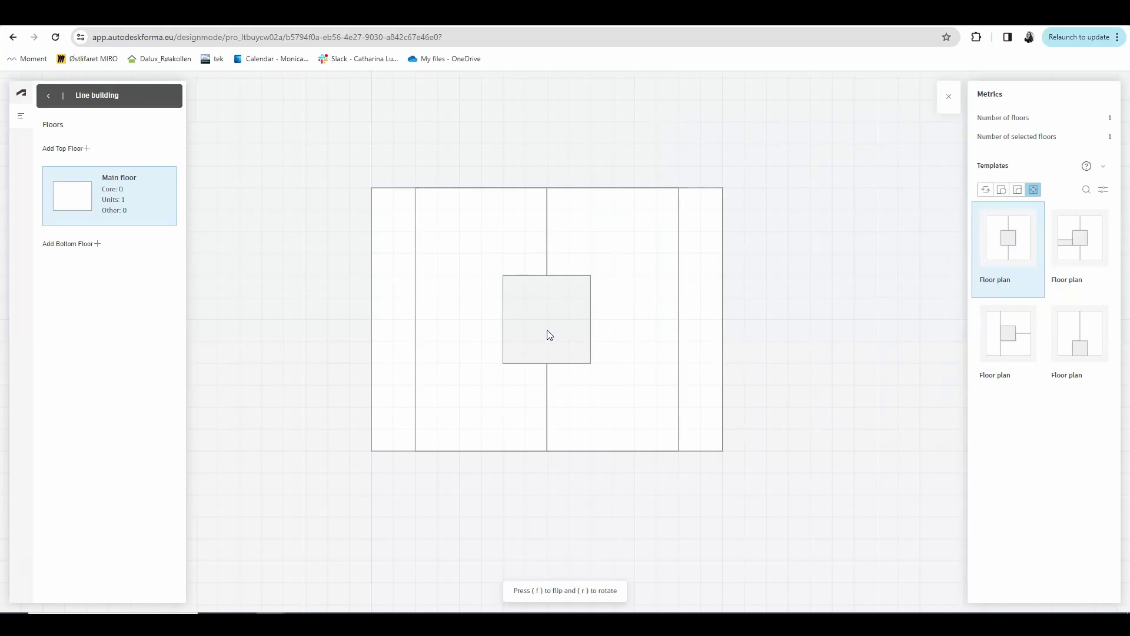
{"action": "left_click", "coordinate": [549, 335]}
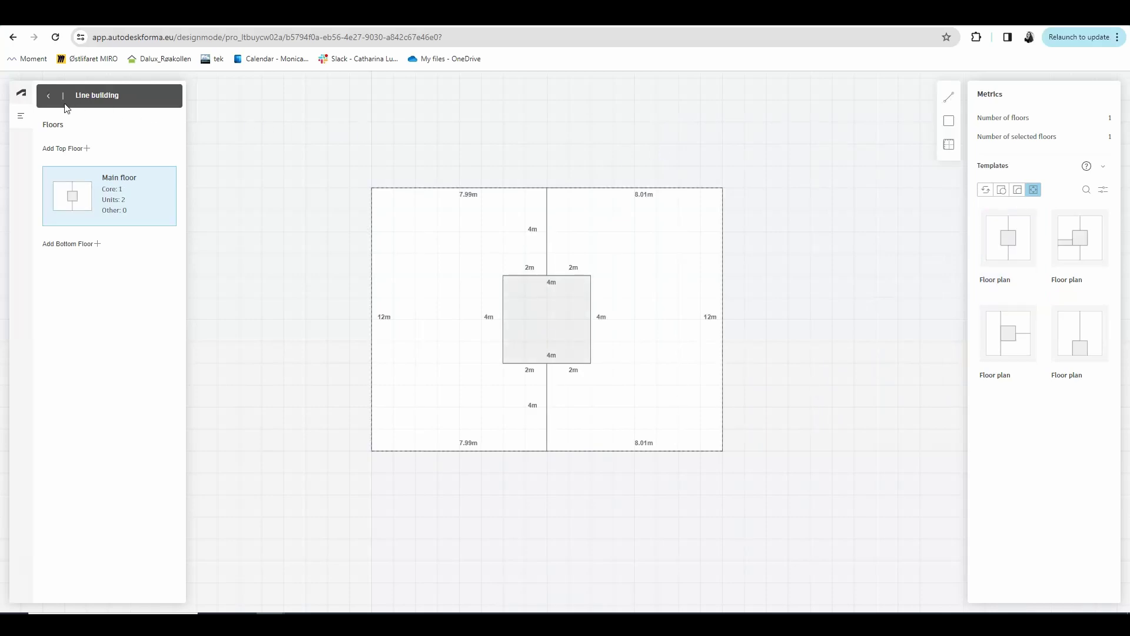
{"action": "left_click", "coordinate": [47, 98]}
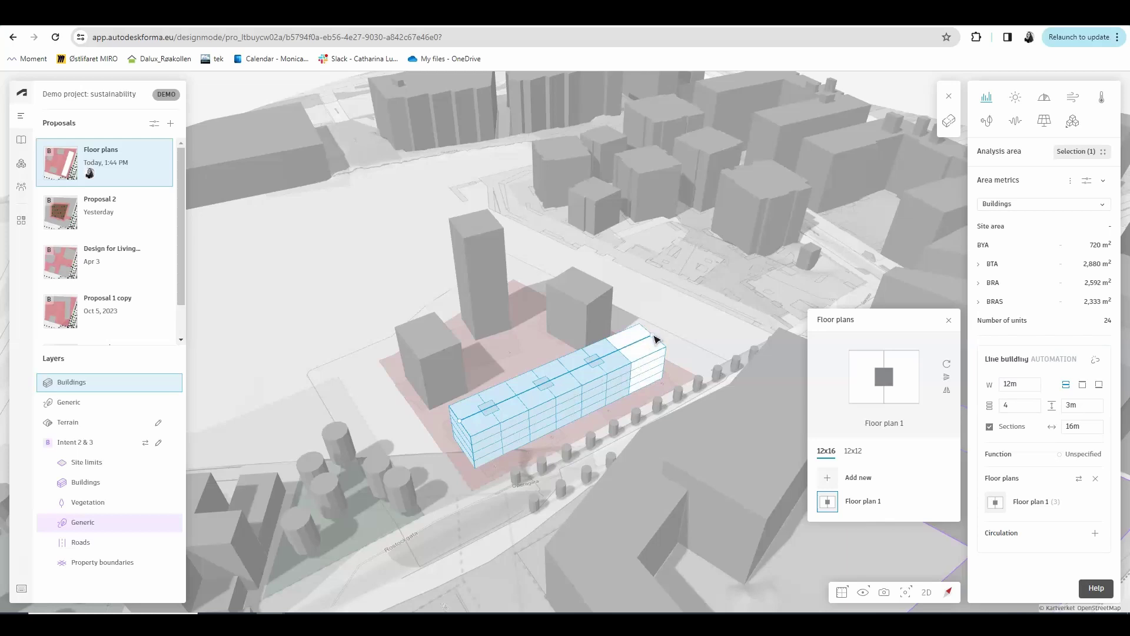
{"action": "mouse_move", "coordinate": [656, 340]}
{"action": "left_mouse_down"}
{"action": "mouse_move", "coordinate": [562, 378]}
{"action": "mouse_move", "coordinate": [759, 292]}
{"action": "mouse_move", "coordinate": [666, 336]}
{"action": "left_mouse_up"}
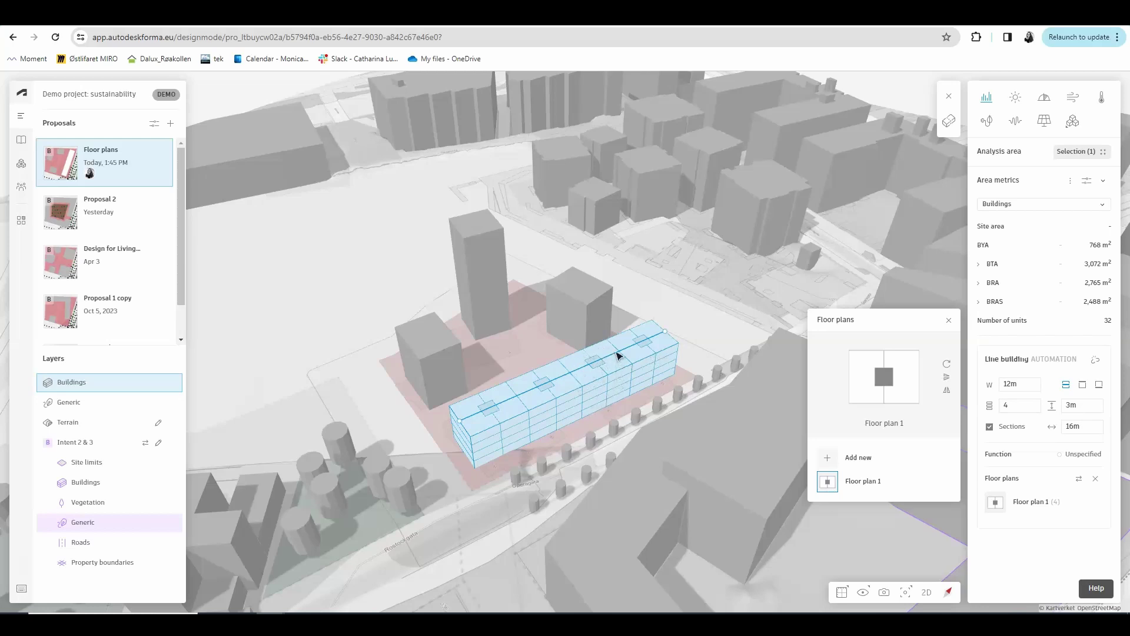
Give the line building's third section from the near end a new floor plan based on the two-unit template with its core at the edge
{"action": "left_click", "coordinate": [622, 373]}
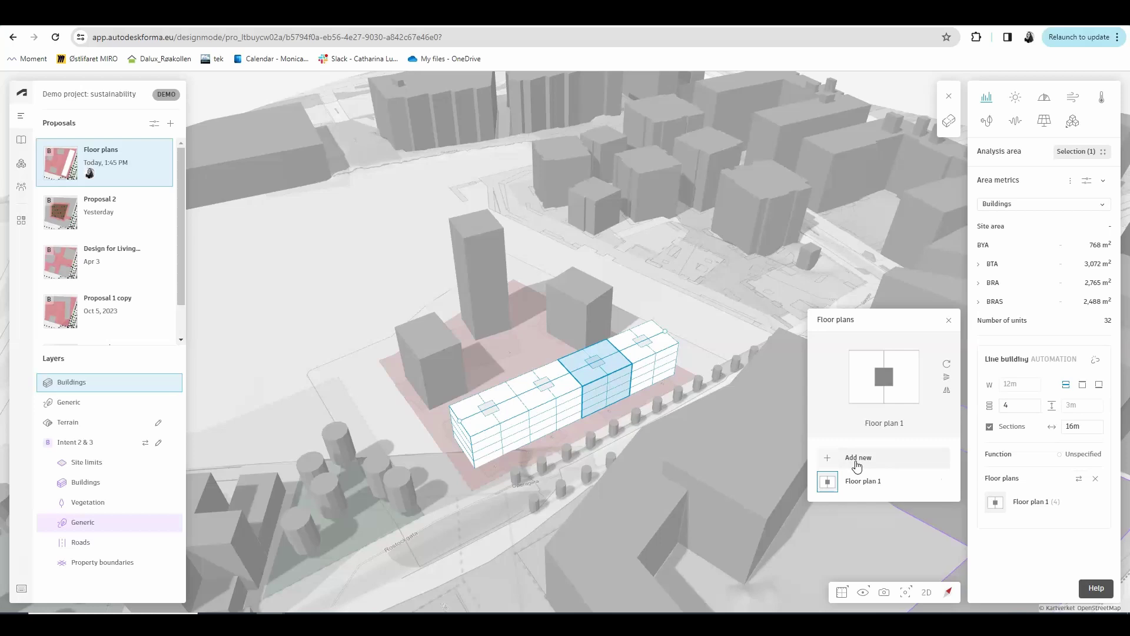
{"action": "left_click", "coordinate": [856, 465]}
{"action": "left_click", "coordinate": [1083, 345]}
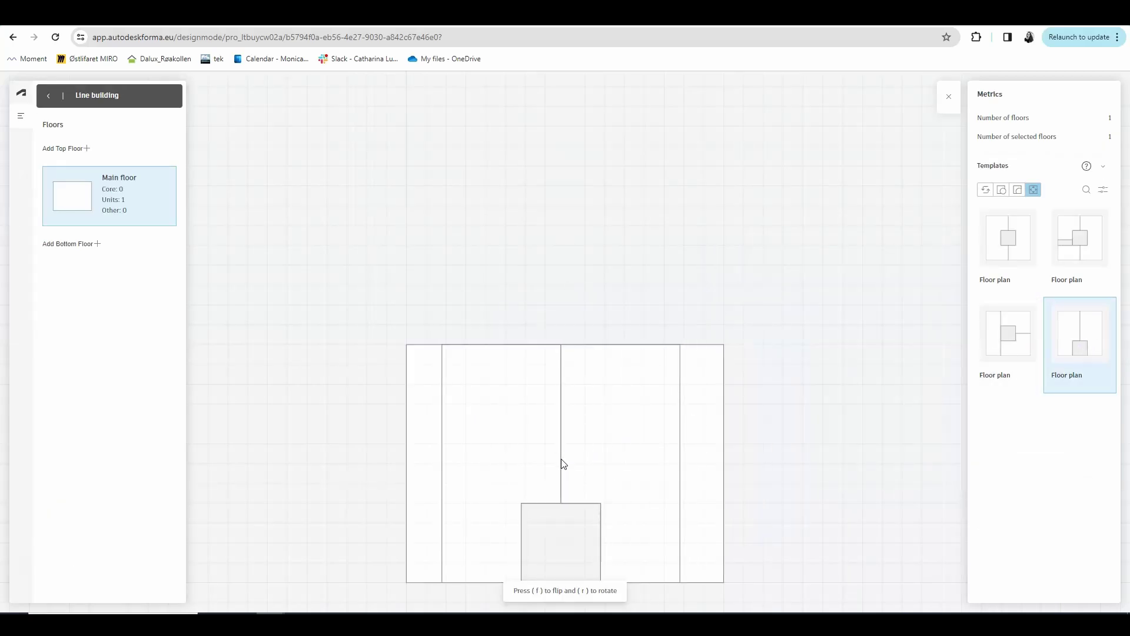
{"action": "left_click", "coordinate": [563, 462]}
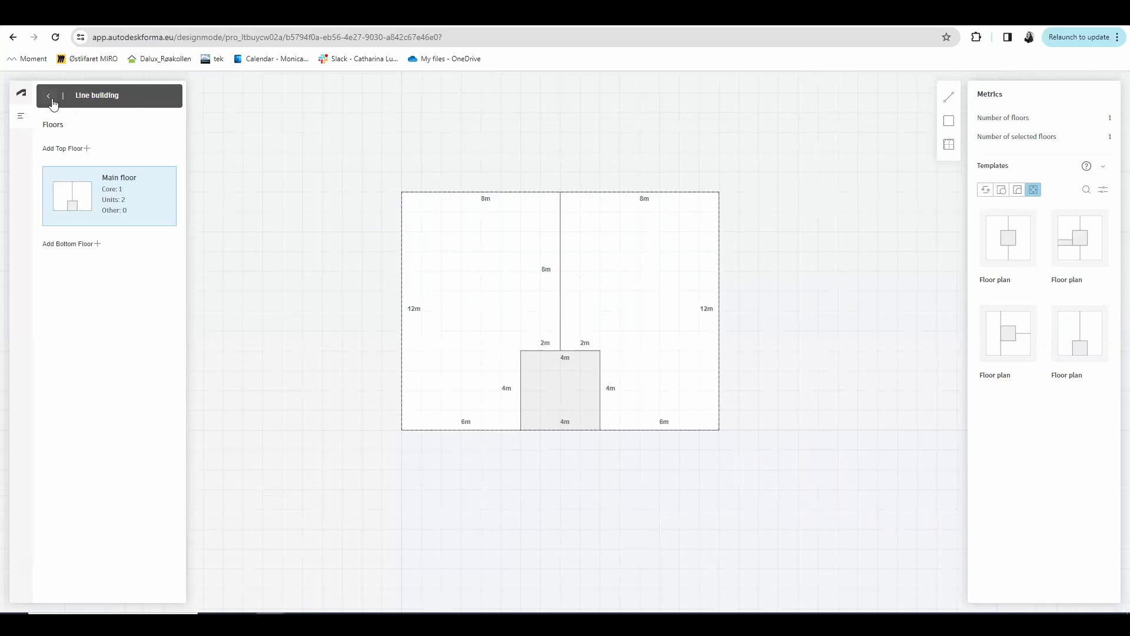
{"action": "left_click", "coordinate": [48, 95]}
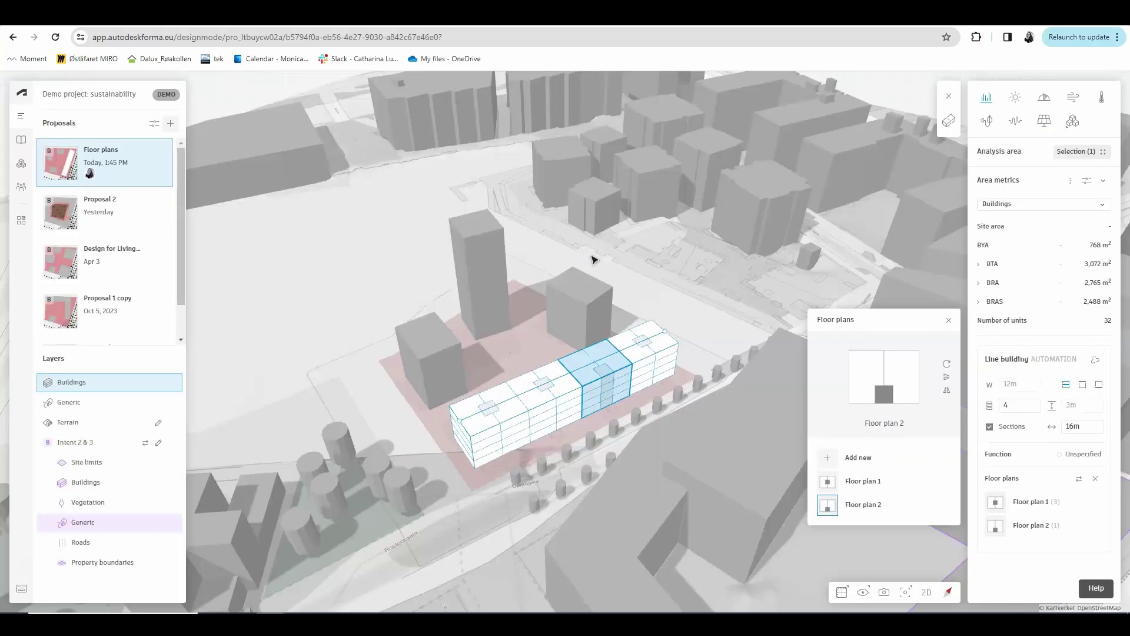
Select the whole line building and release its automation to basic buildings
{"action": "left_click", "coordinate": [596, 388]}
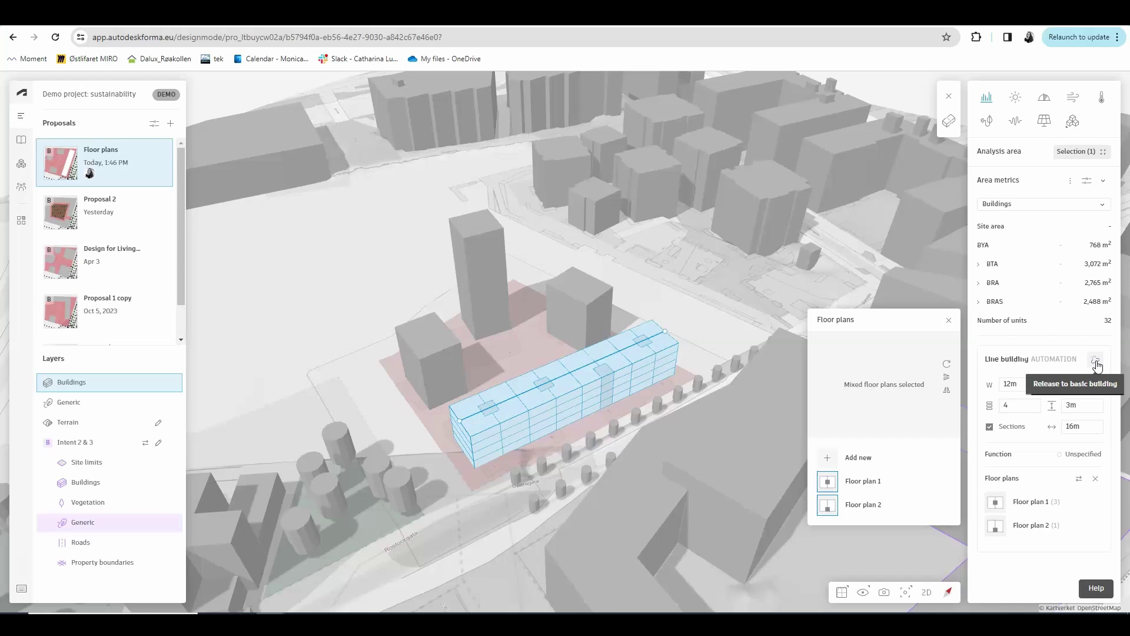
{"action": "mouse_move", "coordinate": [1098, 365]}
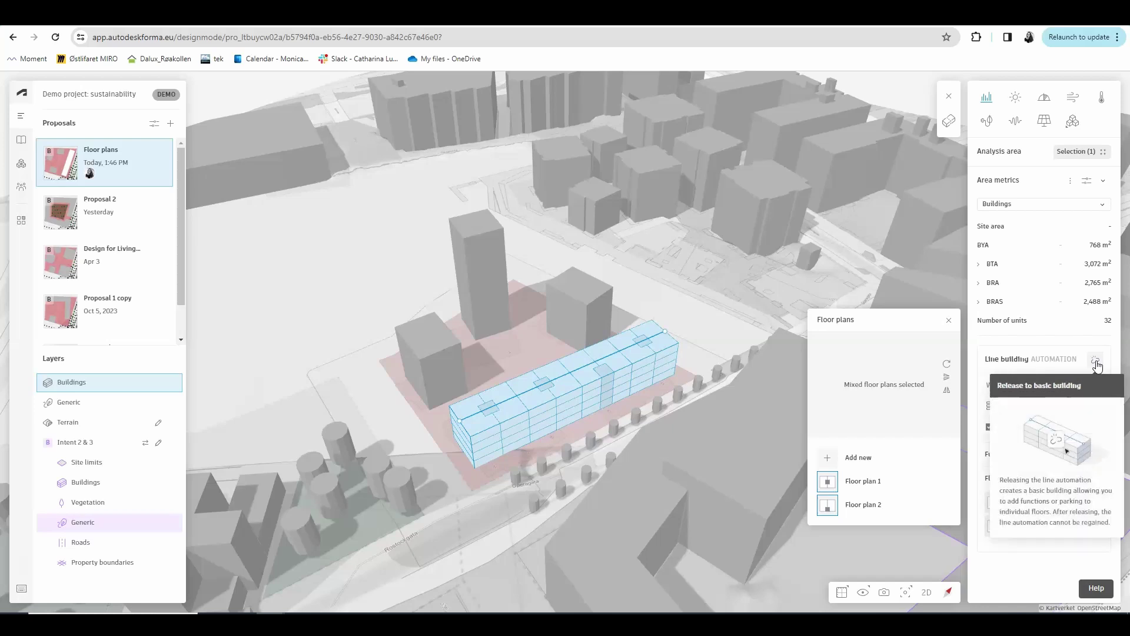
{"action": "left_click", "coordinate": [1099, 365]}
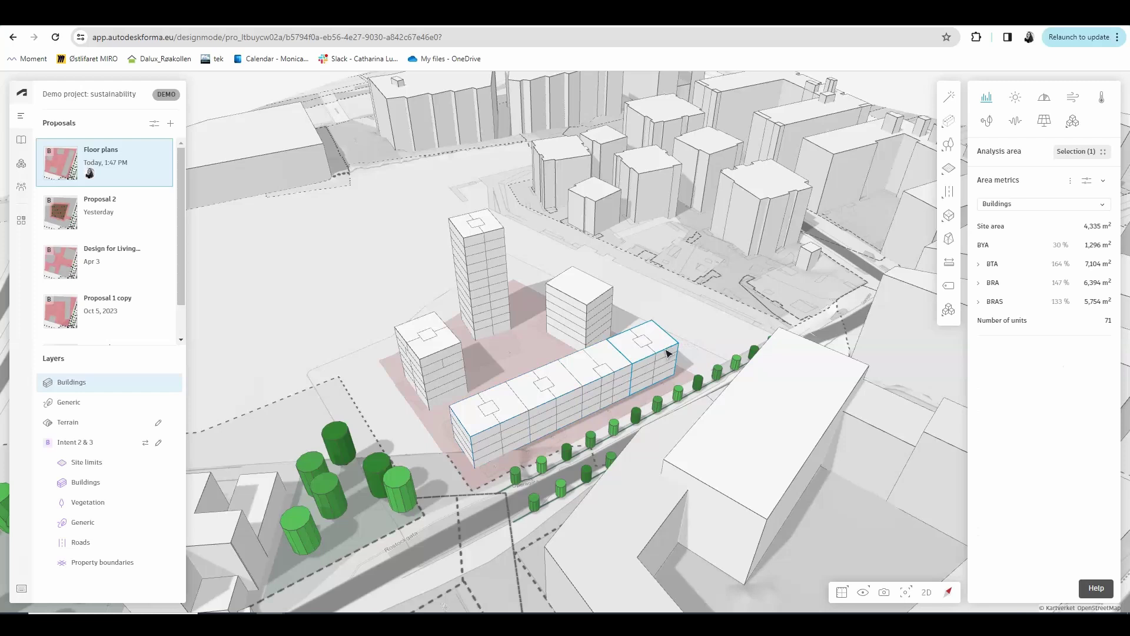
Set the released building's second section from the near end to 5 floors and its far end section to 6 floors
{"action": "left_click", "coordinate": [612, 370]}
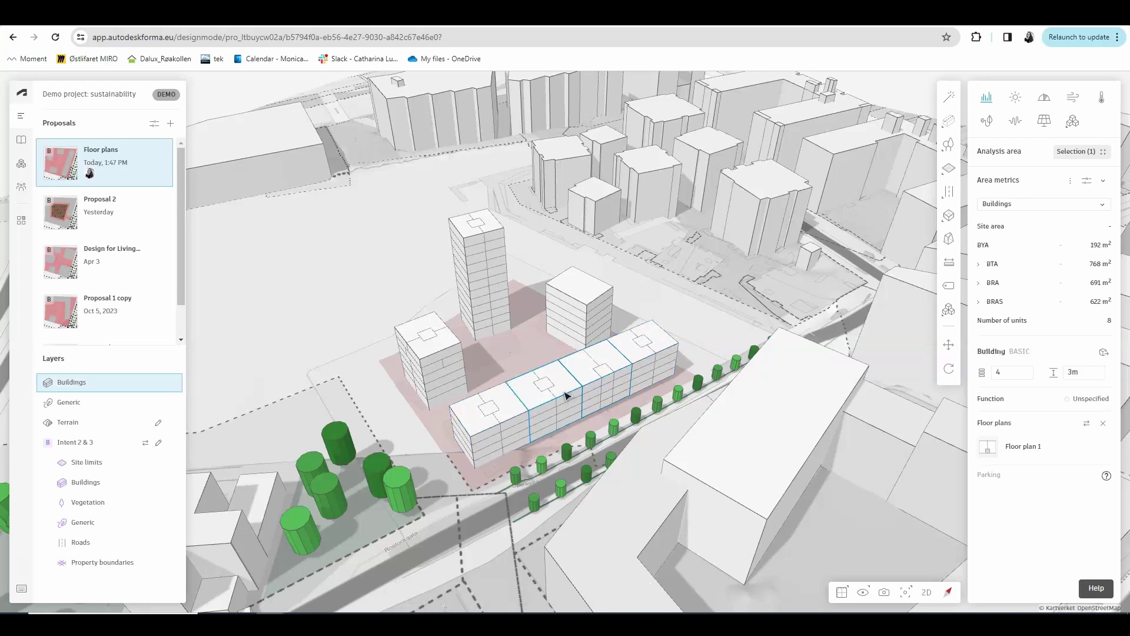
{"action": "left_click", "coordinate": [518, 417]}
{"action": "left_click", "coordinate": [549, 404]}
{"action": "left_click", "coordinate": [1008, 371]}
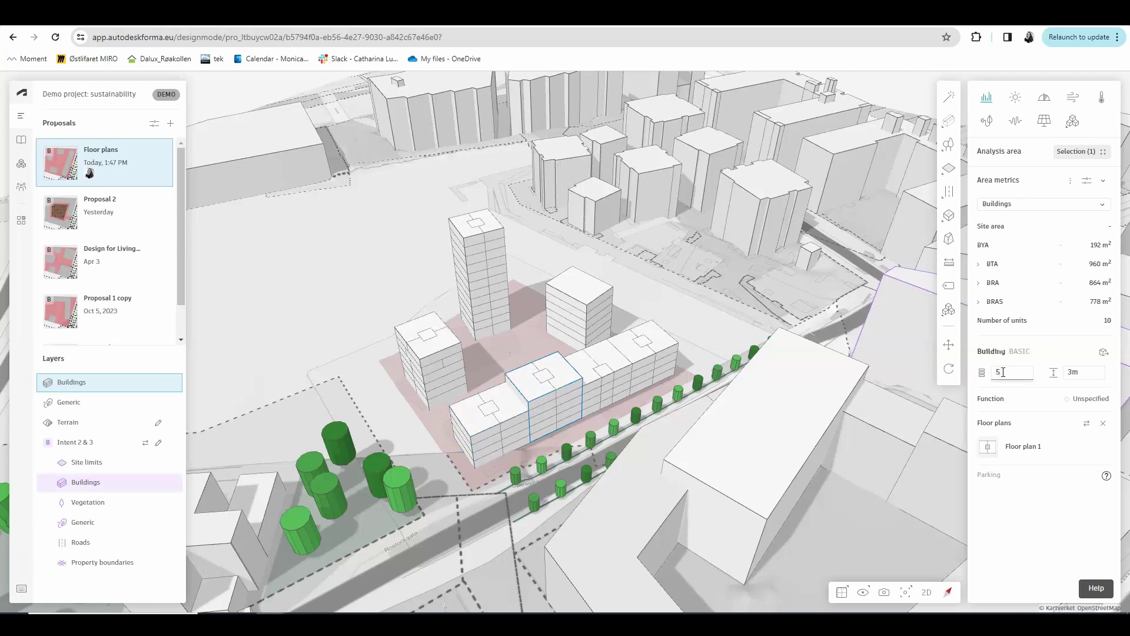
{"action": "key", "text": "Return"}
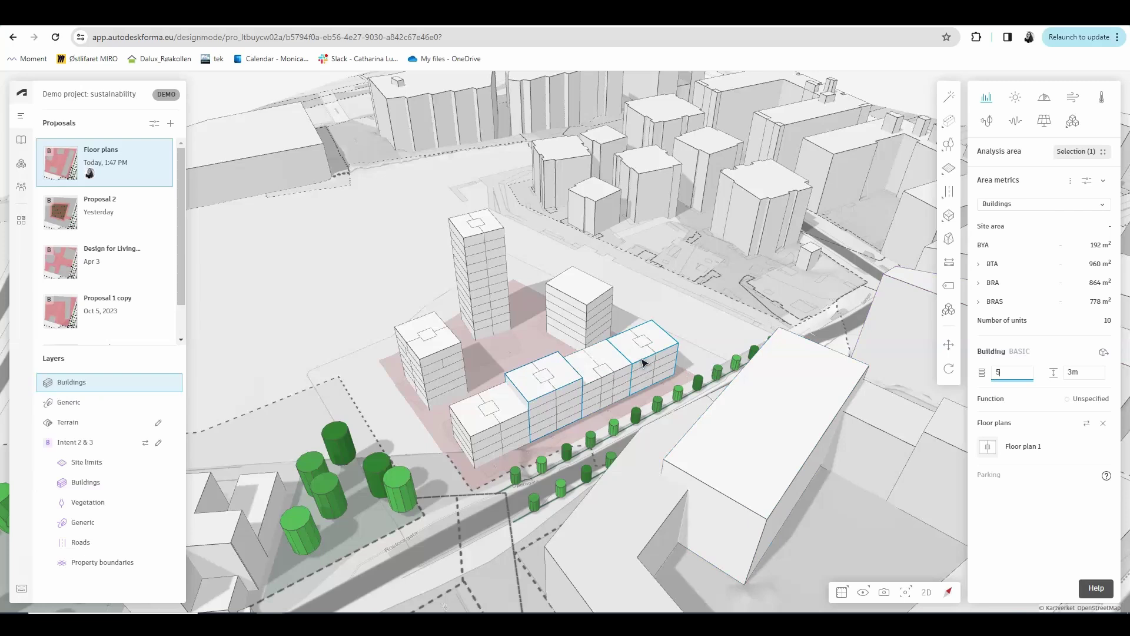
{"action": "key", "text": "ctrl+z"}
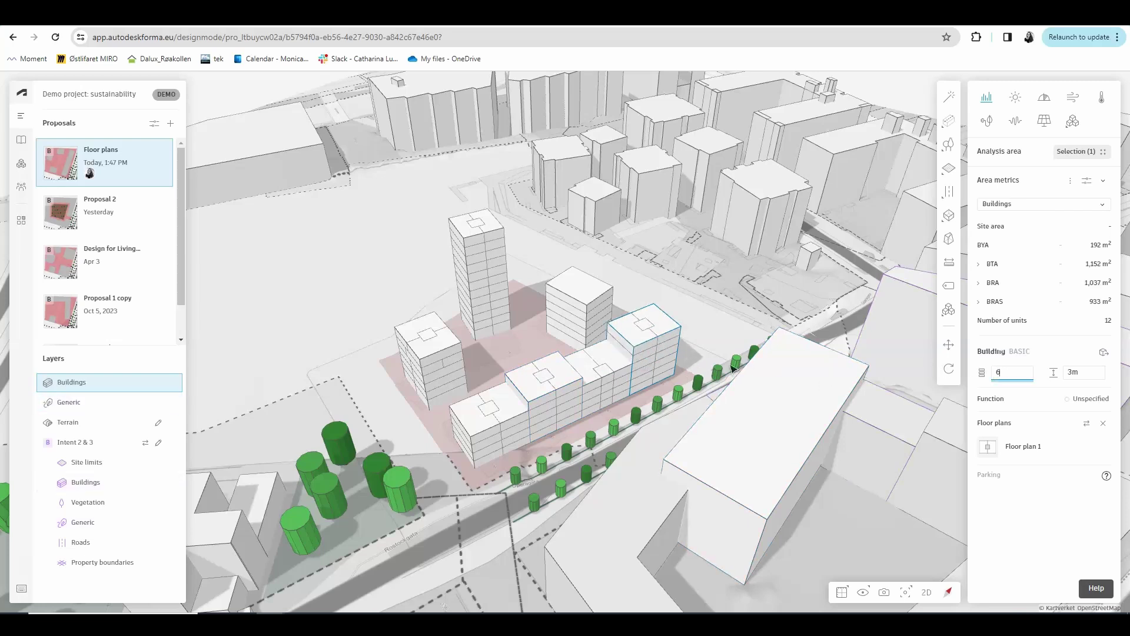
{"action": "left_click", "coordinate": [616, 414]}
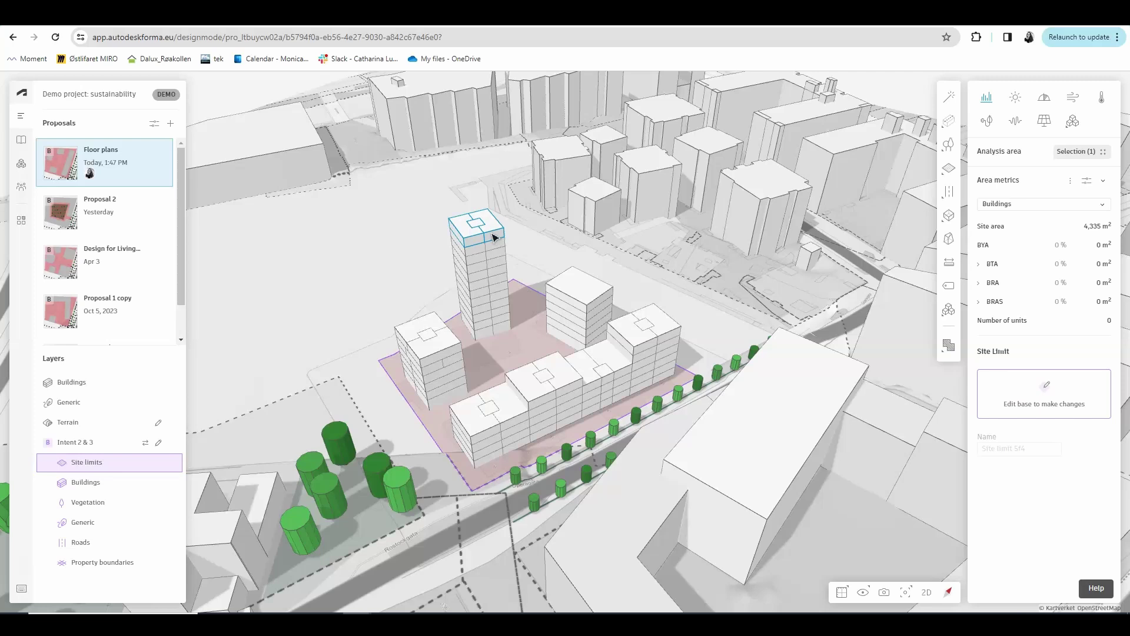
Display the area metrics of the 12-floor tower as units to examine its unit size distribution
{"action": "left_click", "coordinate": [493, 236]}
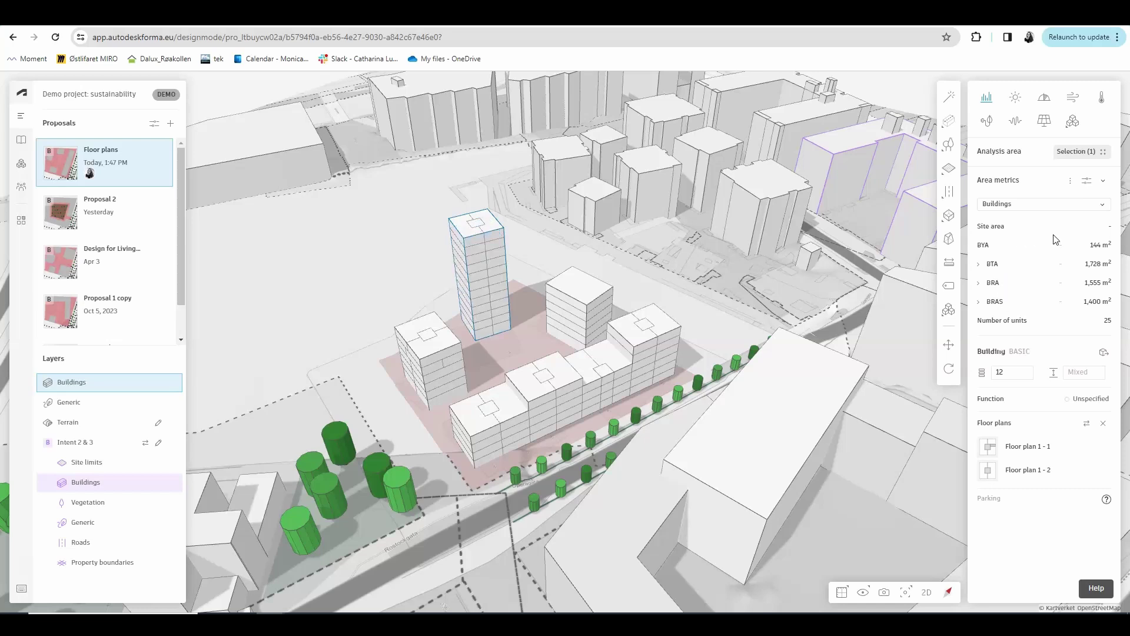
{"action": "left_click", "coordinate": [1036, 206]}
{"action": "left_click", "coordinate": [1009, 204]}
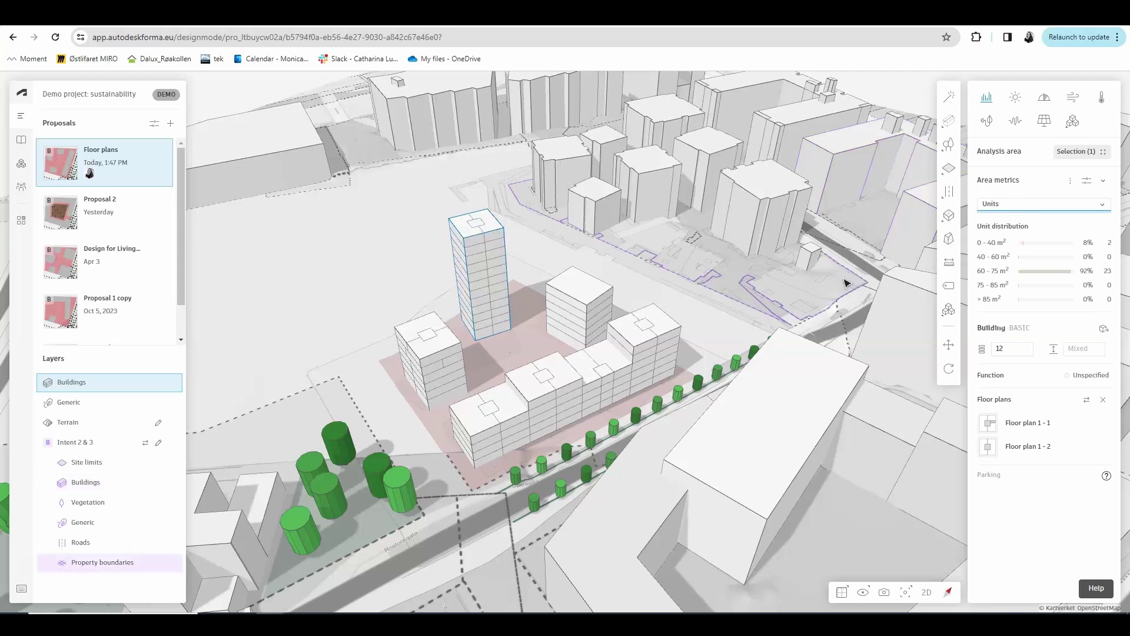
{"action": "left_click", "coordinate": [447, 344]}
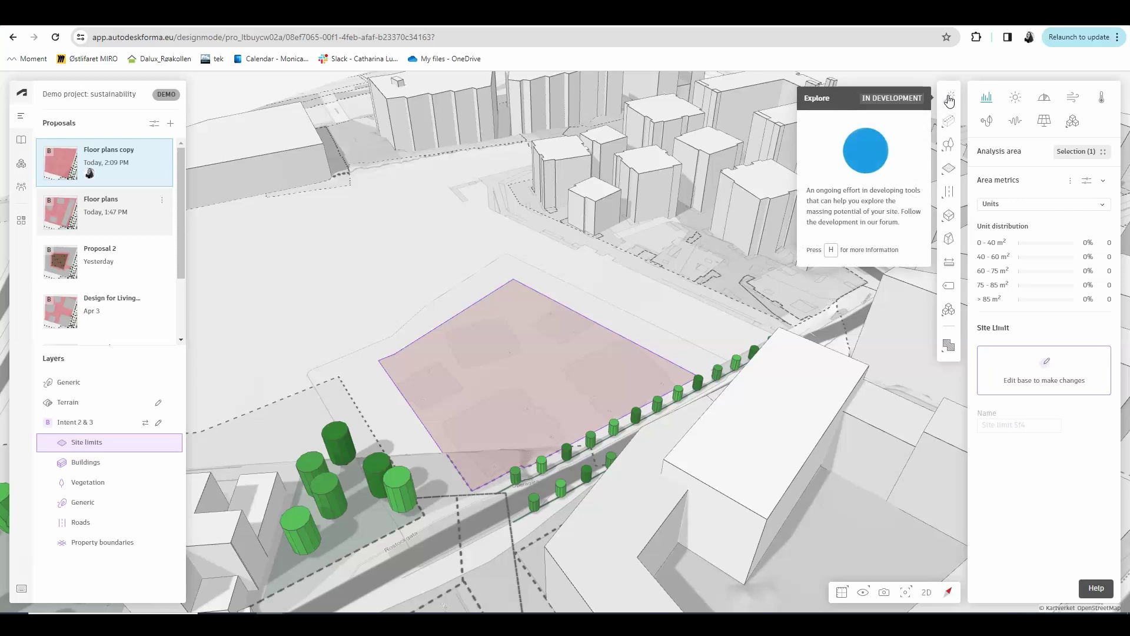
Generate building layouts on the empty site with Explore and choose the second suggested layout
{"action": "left_click", "coordinate": [949, 100]}
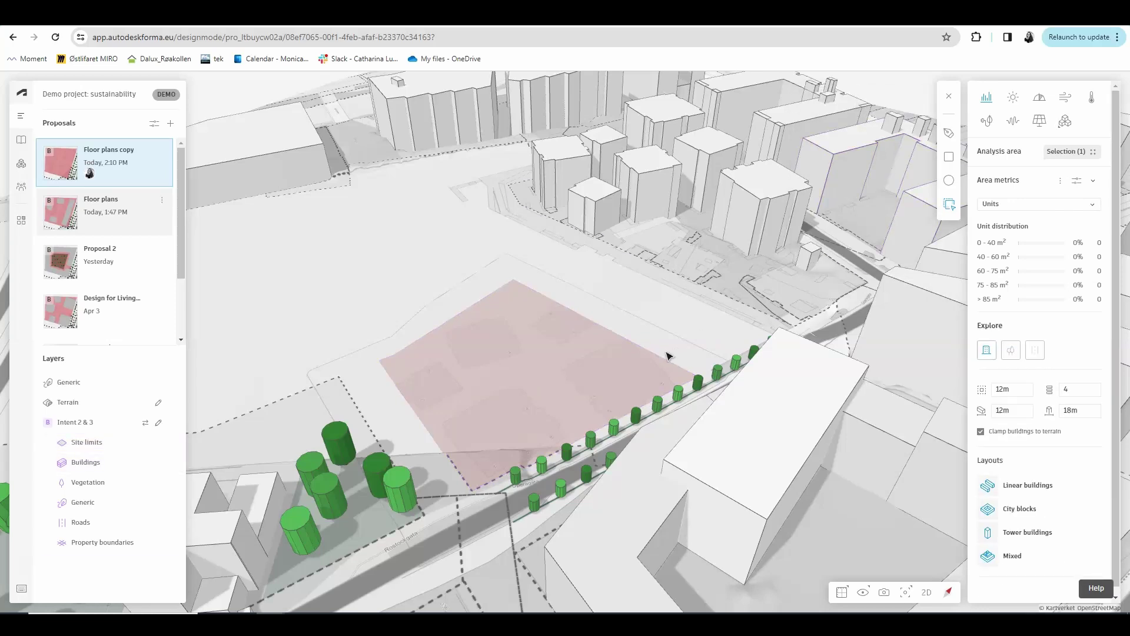
{"action": "left_click", "coordinate": [526, 362]}
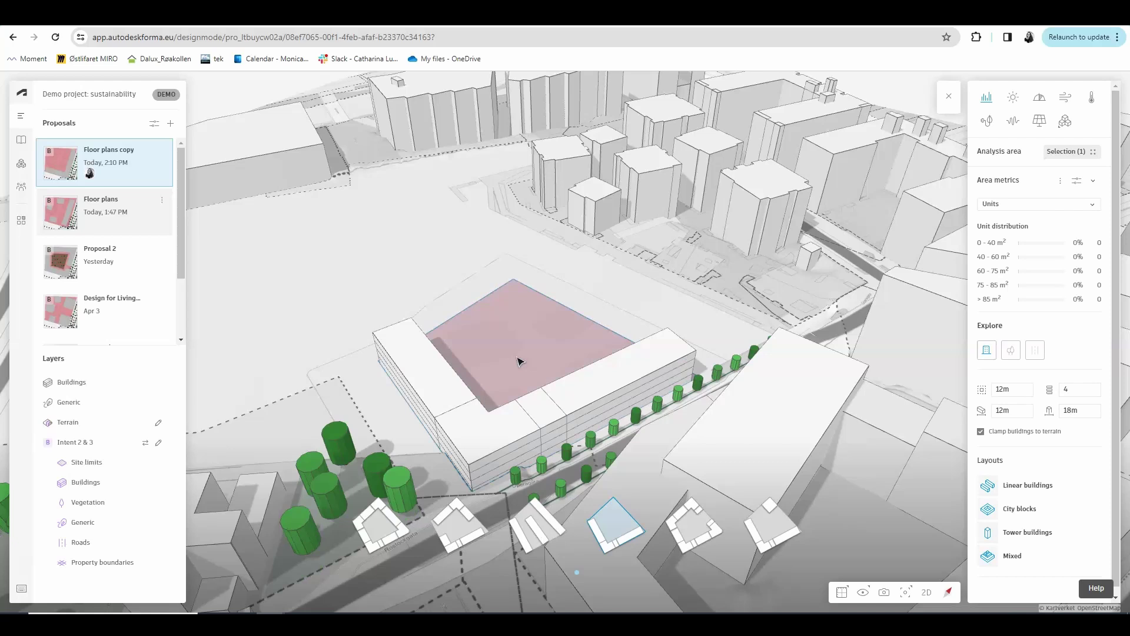
{"action": "left_click", "coordinate": [459, 528]}
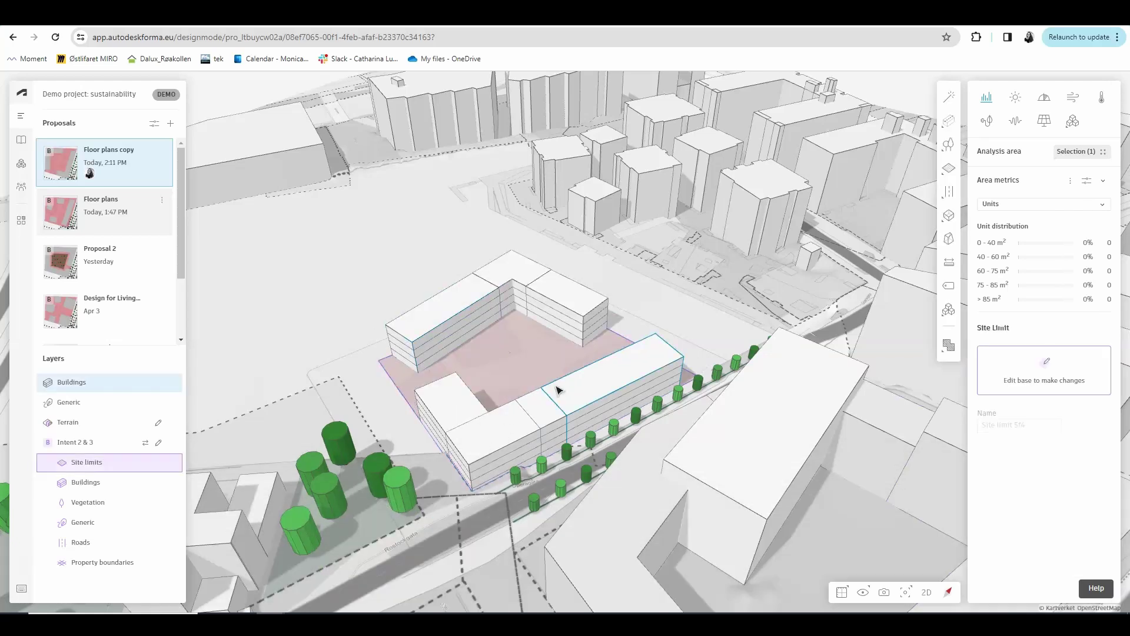
Open the floor plan editor from the long section along the road and examine the outlines of the other building sections
{"action": "left_click", "coordinate": [561, 391]}
{"action": "left_click", "coordinate": [1023, 429]}
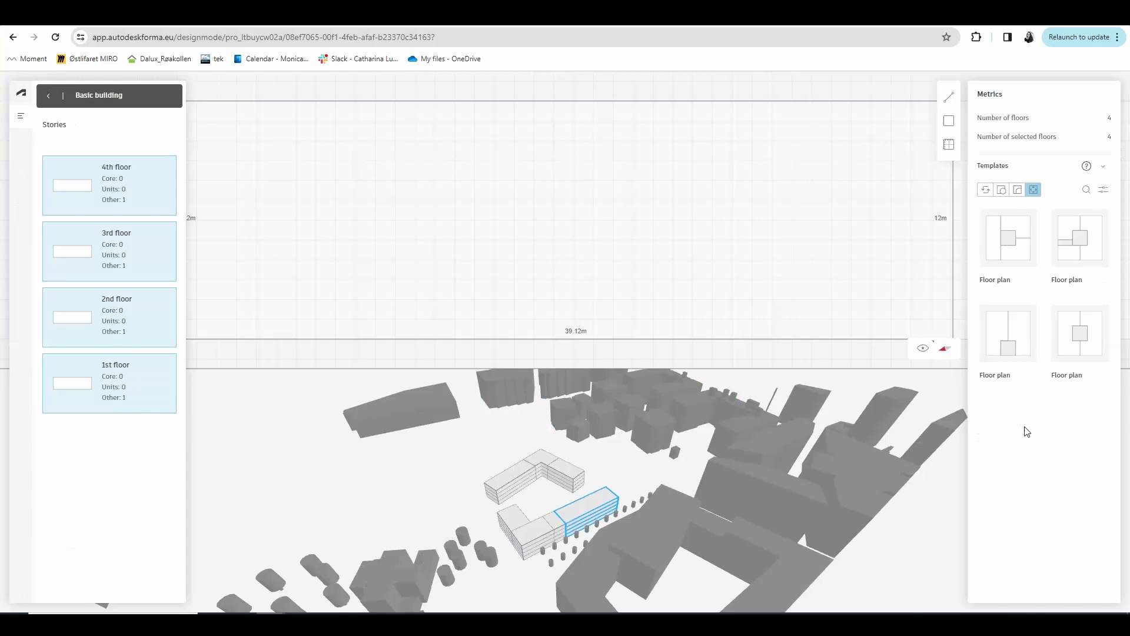
{"action": "scroll", "coordinate": [569, 285], "scroll_direction": "down", "scroll_amount": 8}
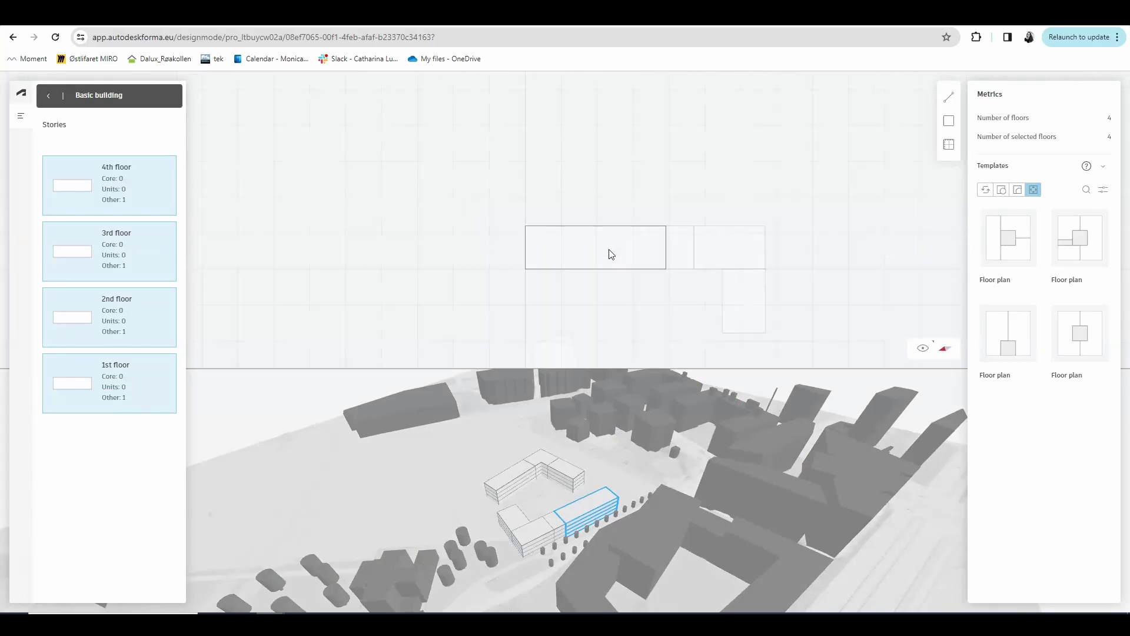
{"action": "left_click", "coordinate": [499, 269]}
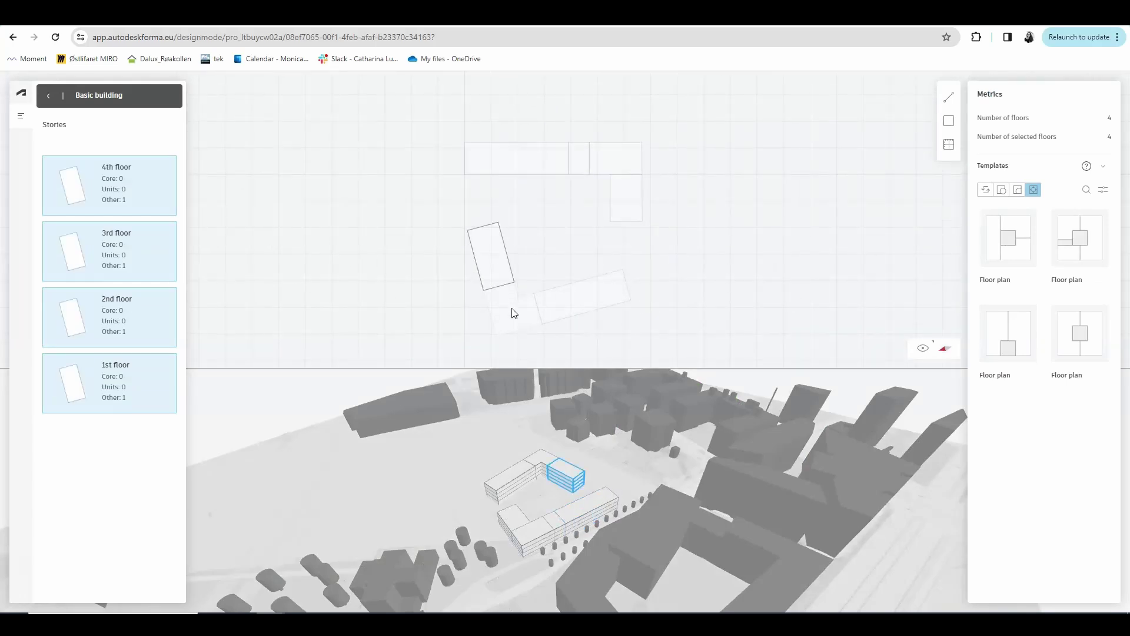
{"action": "left_click", "coordinate": [586, 304]}
{"action": "scroll", "coordinate": [552, 500], "scroll_direction": "up", "scroll_amount": 5}
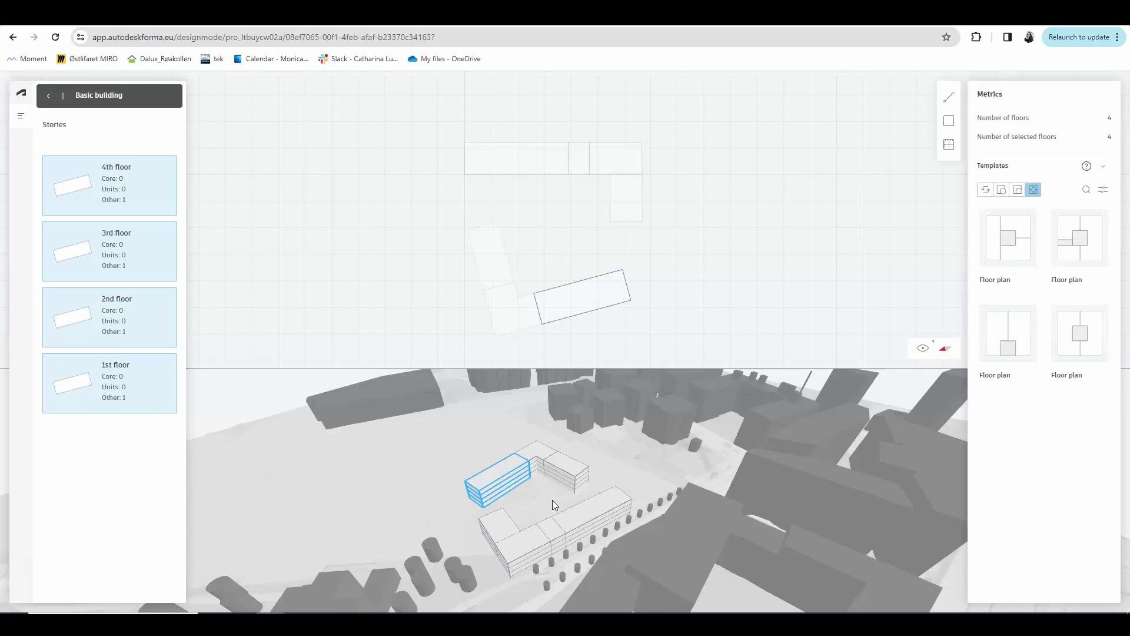
{"action": "left_click", "coordinate": [635, 204]}
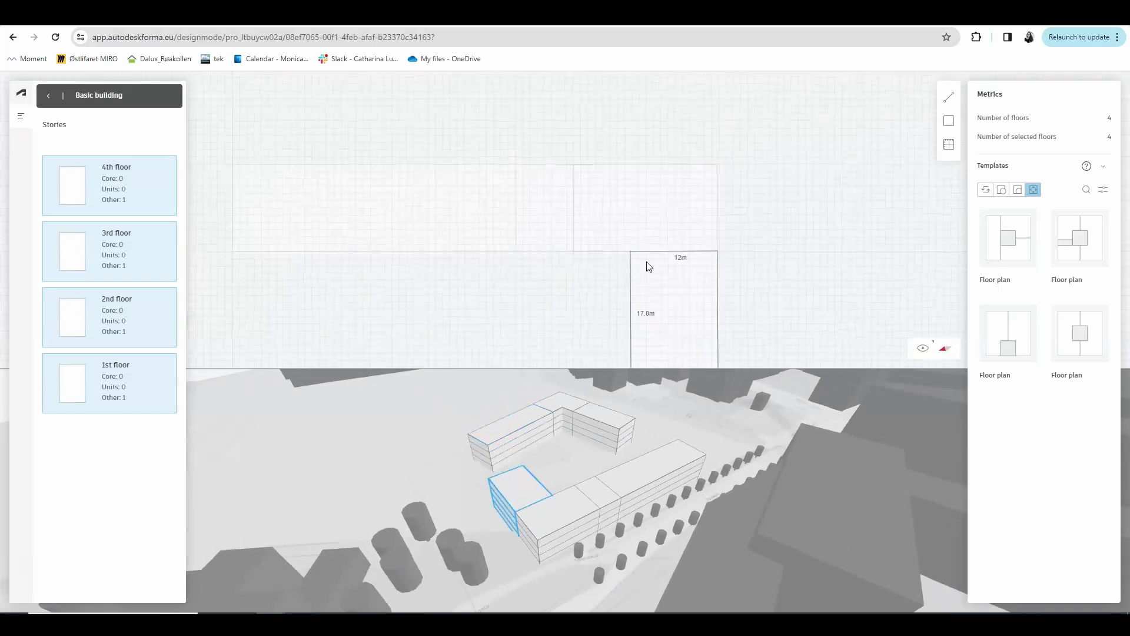
Extend the 7.81 m section by 10.62 m into the long section and apply the two-unit central-core template to it
{"action": "left_click", "coordinate": [553, 217]}
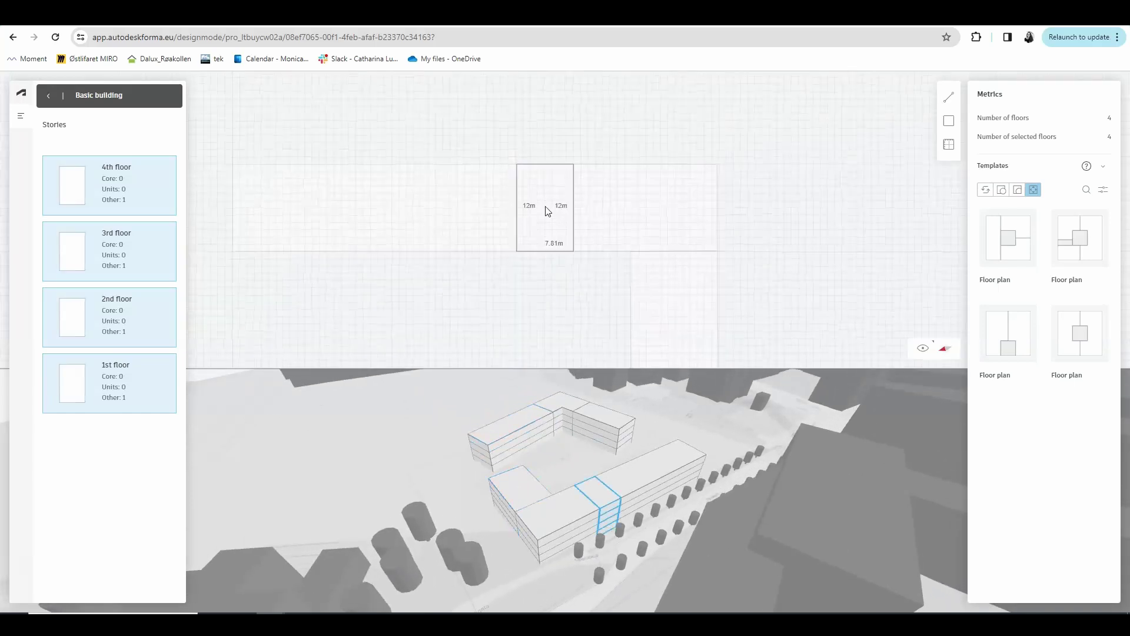
{"action": "left_click", "coordinate": [950, 98]}
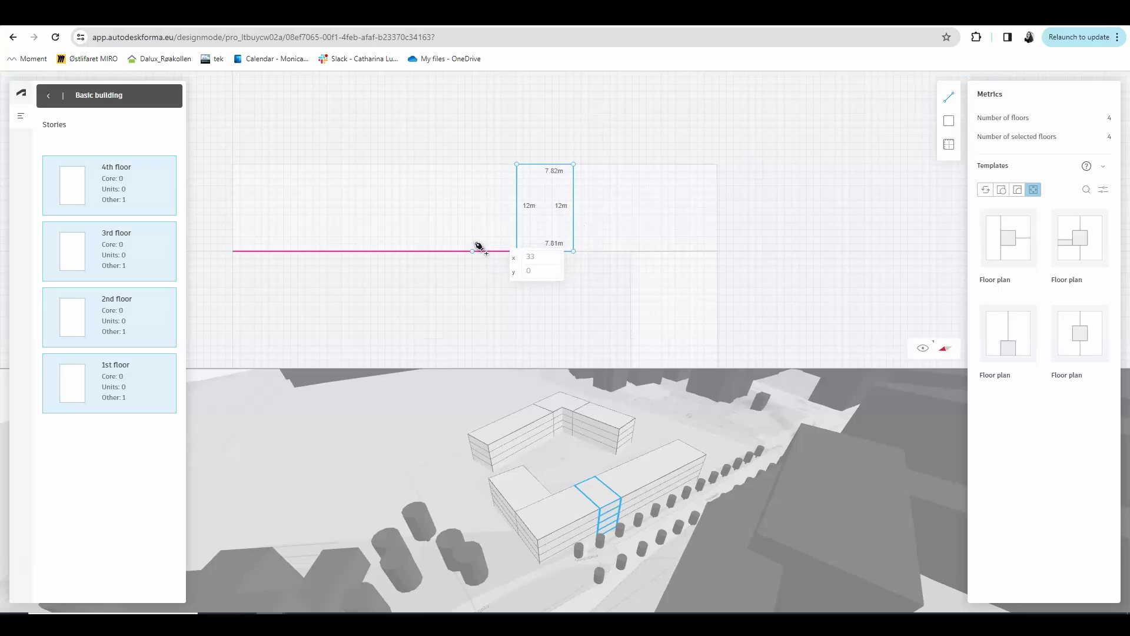
{"action": "left_click_drag", "start_coordinate": [519, 218], "coordinate": [441, 220]}
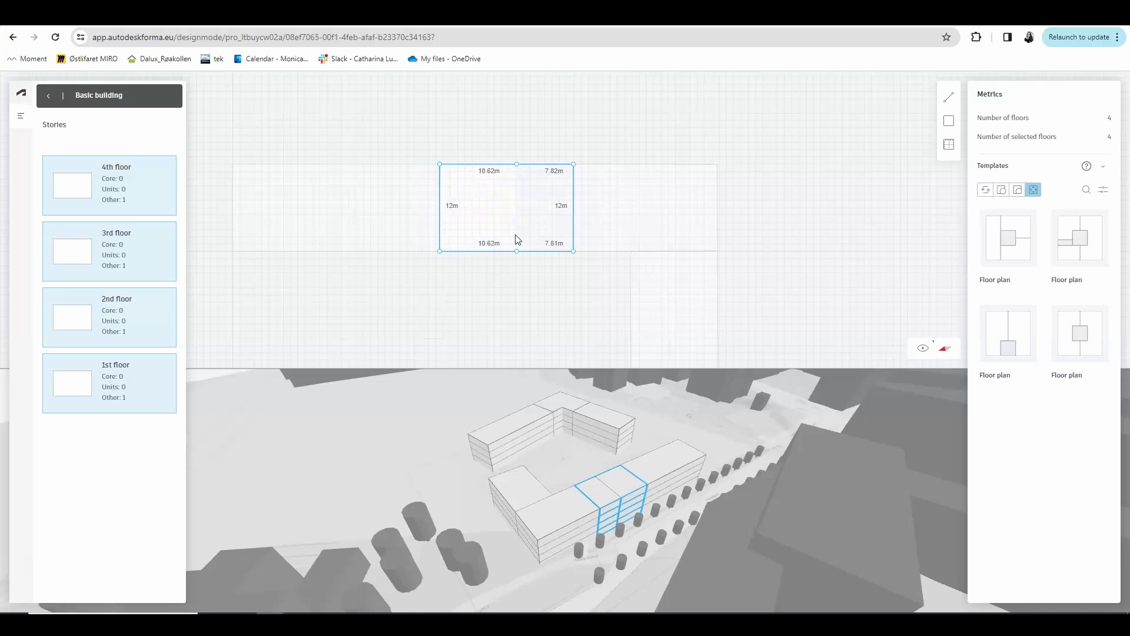
{"action": "left_click_drag", "start_coordinate": [1081, 332], "coordinate": [574, 224]}
{"action": "left_click", "coordinate": [603, 220]}
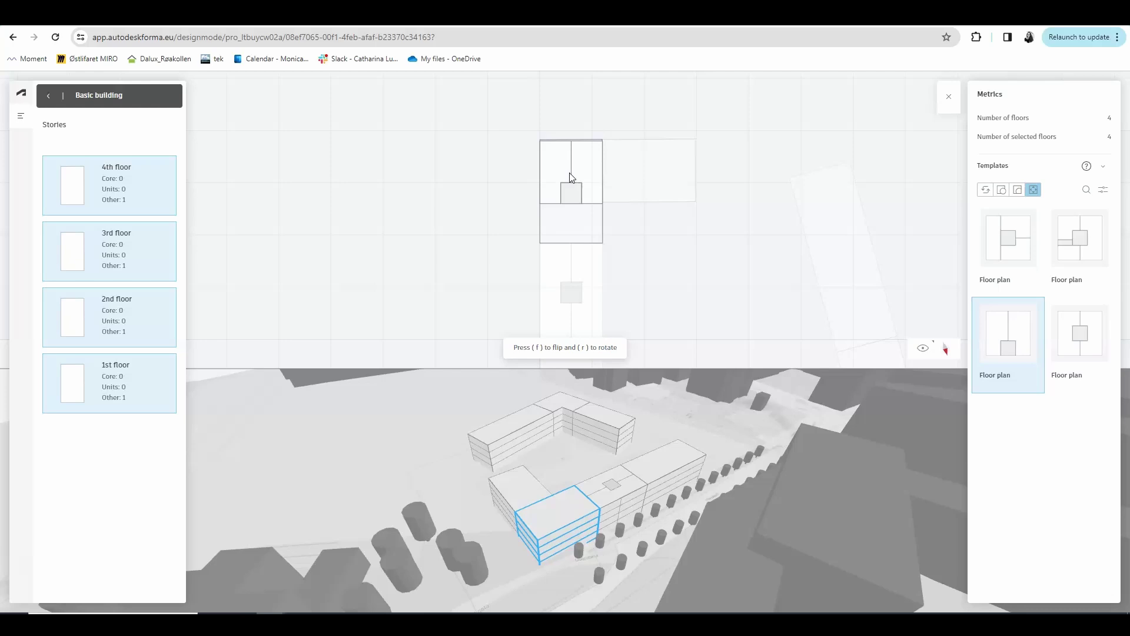
Apply the two-unit edge-core template to the adjoining corner section and add a dividing line across its full width
{"action": "left_click", "coordinate": [603, 206]}
{"action": "left_click", "coordinate": [603, 202]}
{"action": "left_click", "coordinate": [540, 202]}
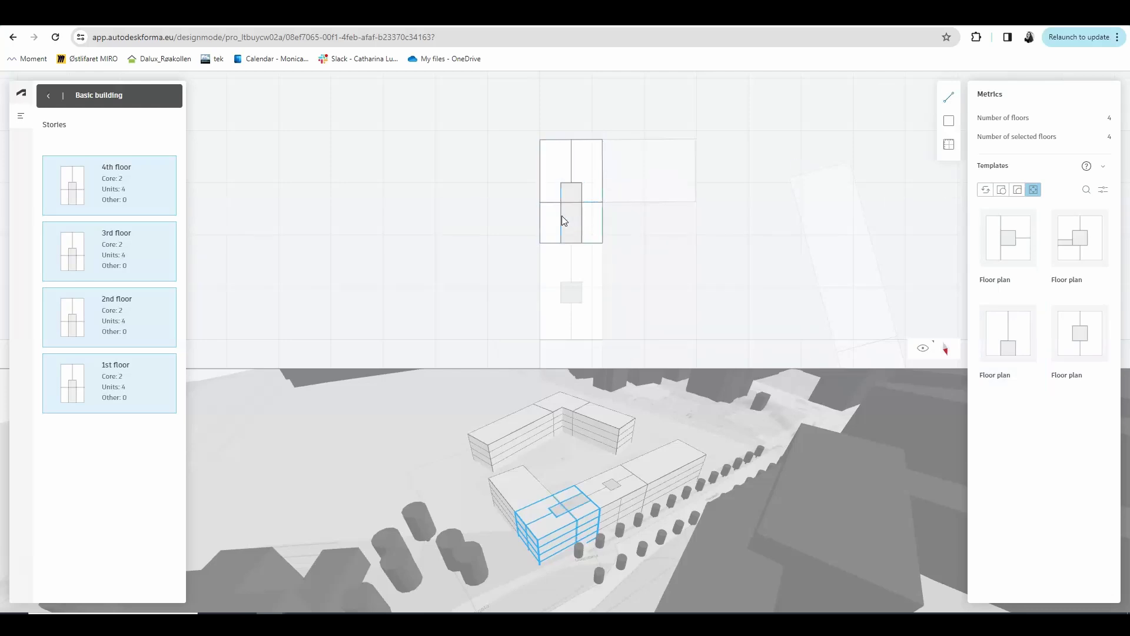
{"action": "left_click", "coordinate": [585, 222]}
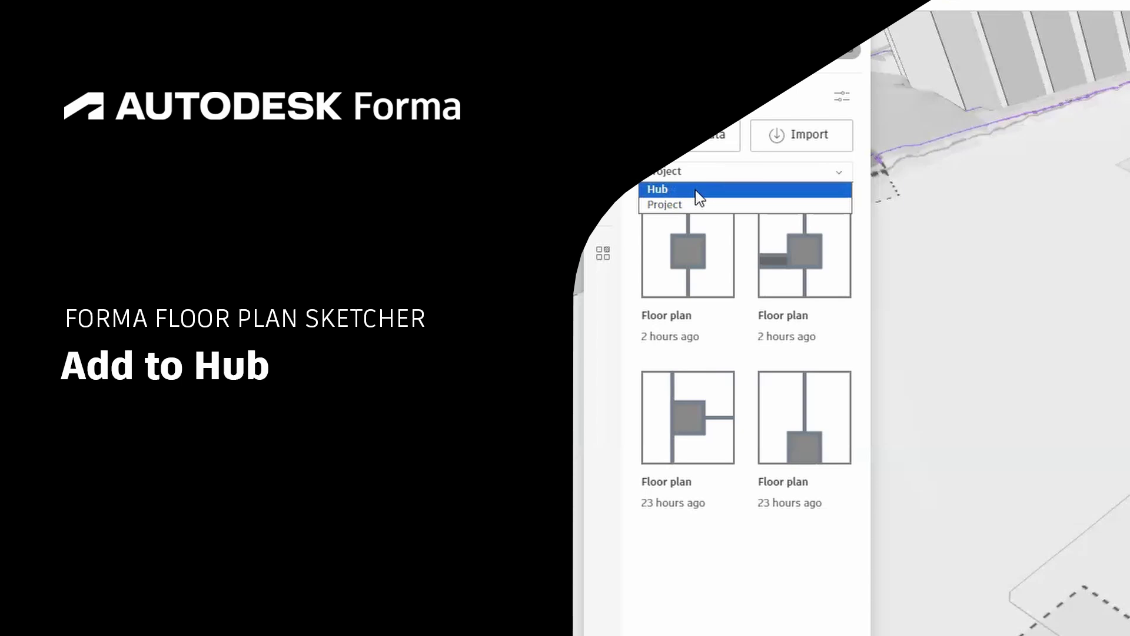
{"action": "left_click", "coordinate": [696, 188]}
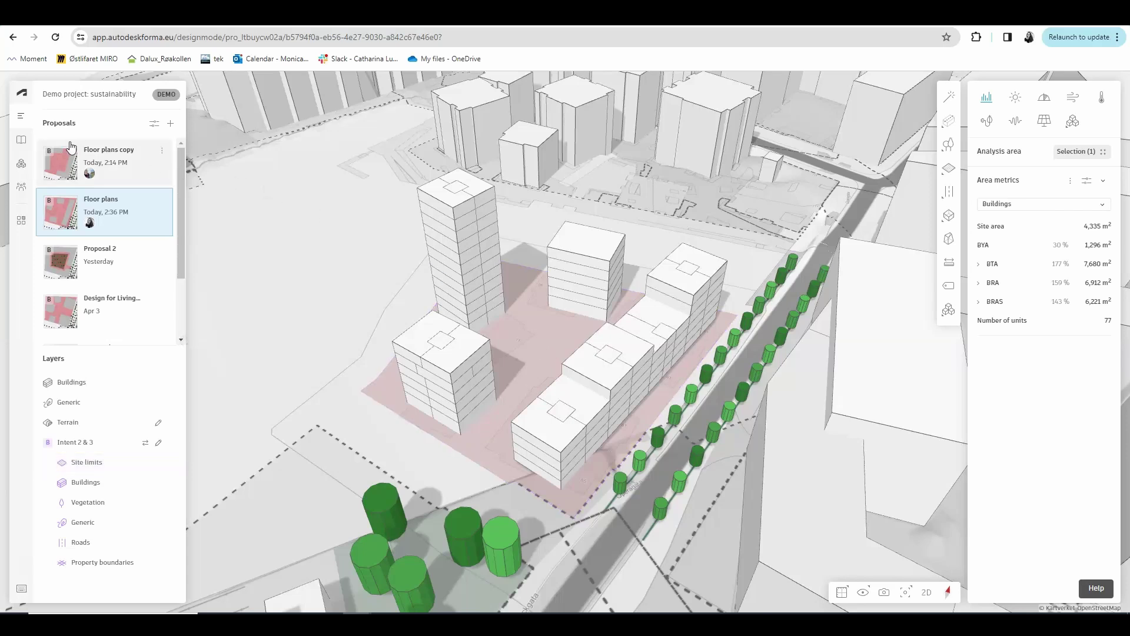
Share the two-unit central-core floor plan from the project library to the Hub library and switch the library to Hub
{"action": "left_click", "coordinate": [22, 142]}
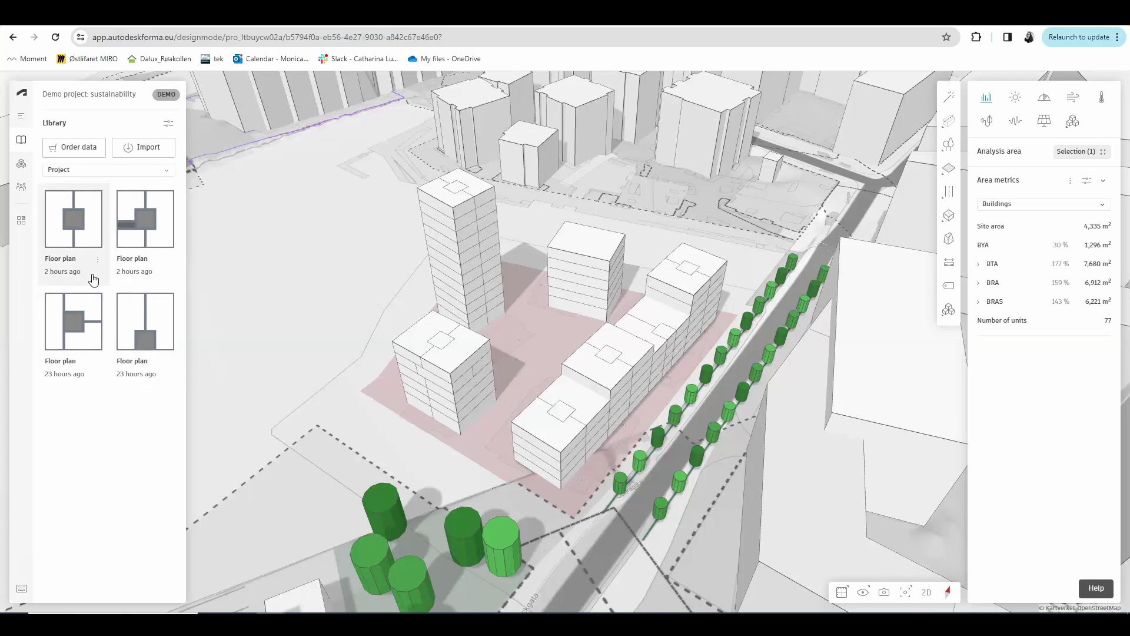
{"action": "left_click", "coordinate": [98, 261]}
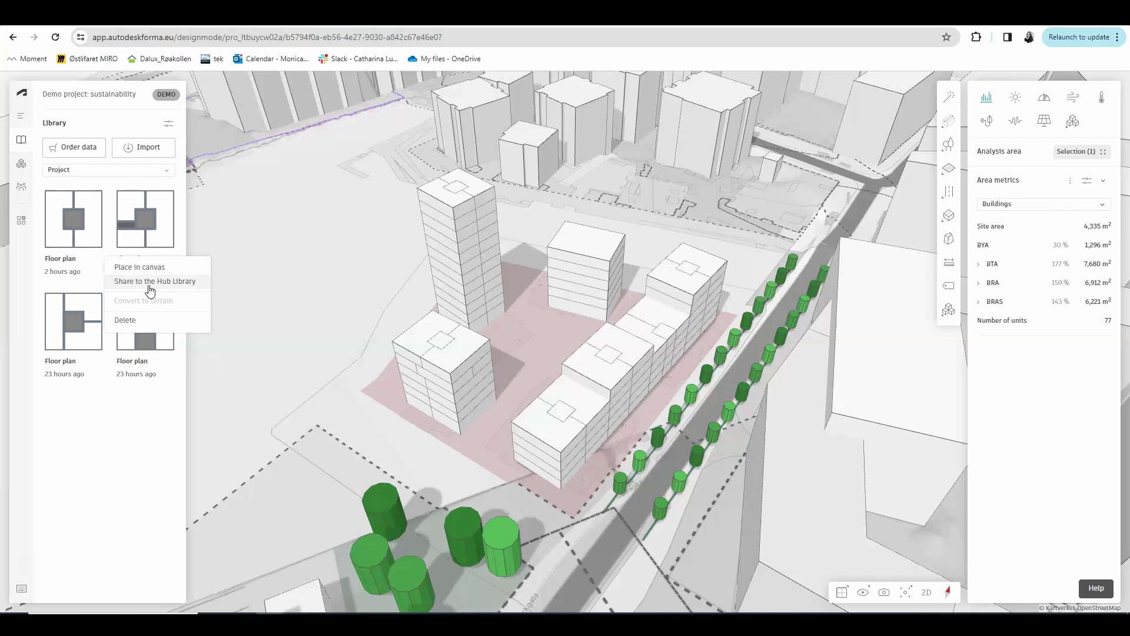
{"action": "left_click", "coordinate": [151, 283]}
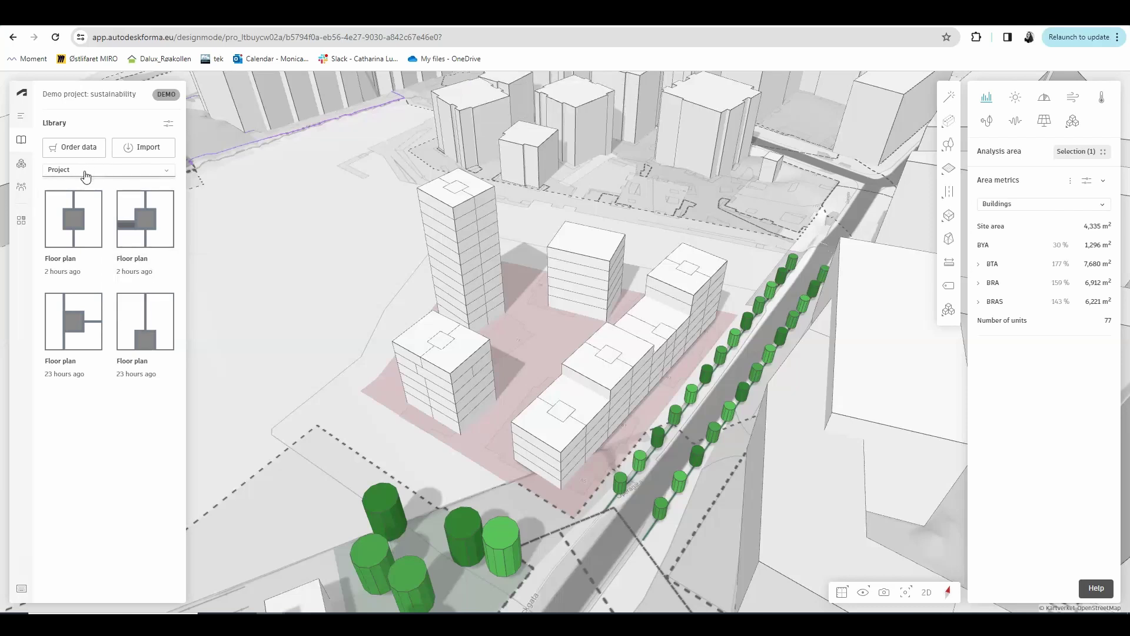
{"action": "left_click", "coordinate": [84, 172]}
{"action": "left_click", "coordinate": [79, 182]}
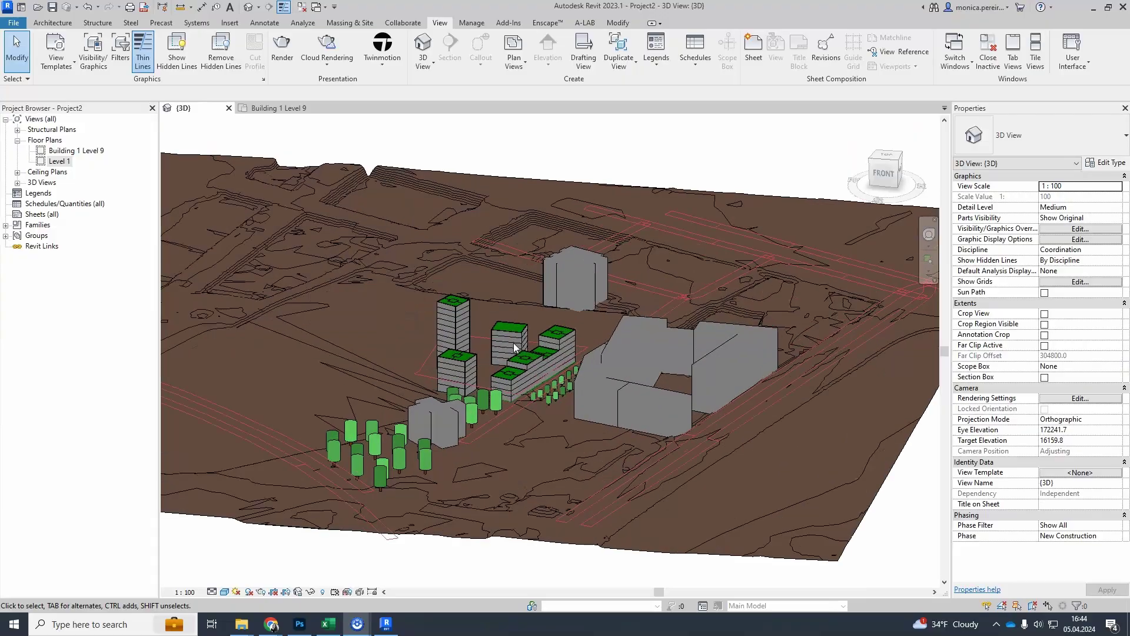
In Revit's 3D view, inspect the tower's top-floor elements, the Intent 2 & 3 model group, the topography and a Building 6 exterior wall
{"action": "scroll", "coordinate": [520, 350], "scroll_direction": "up", "scroll_amount": 5}
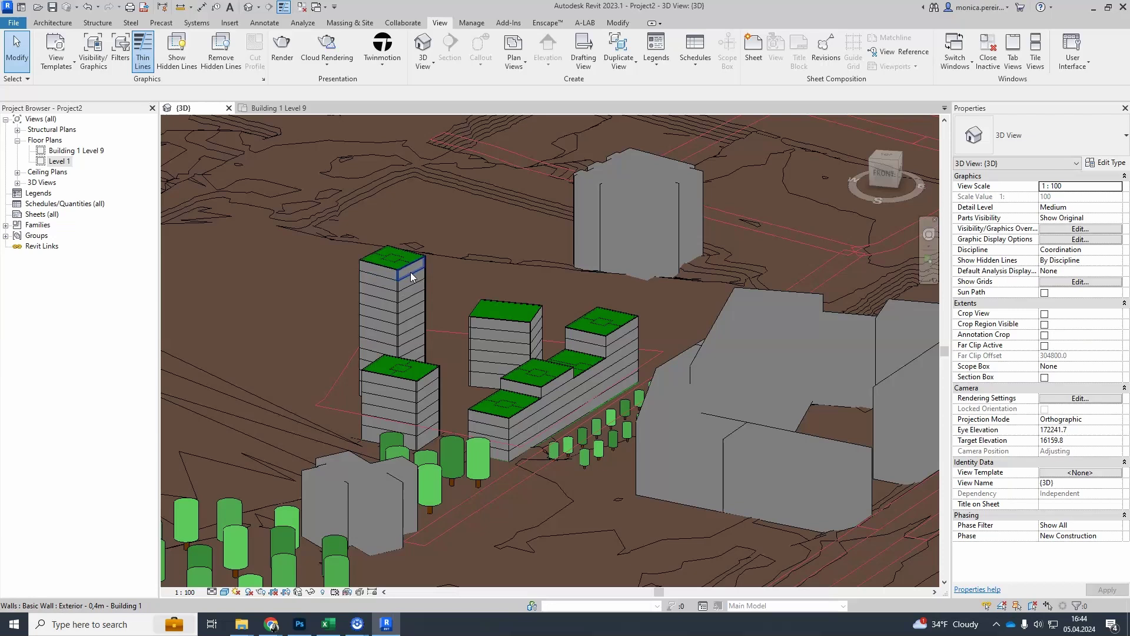
{"action": "left_click", "coordinate": [377, 276]}
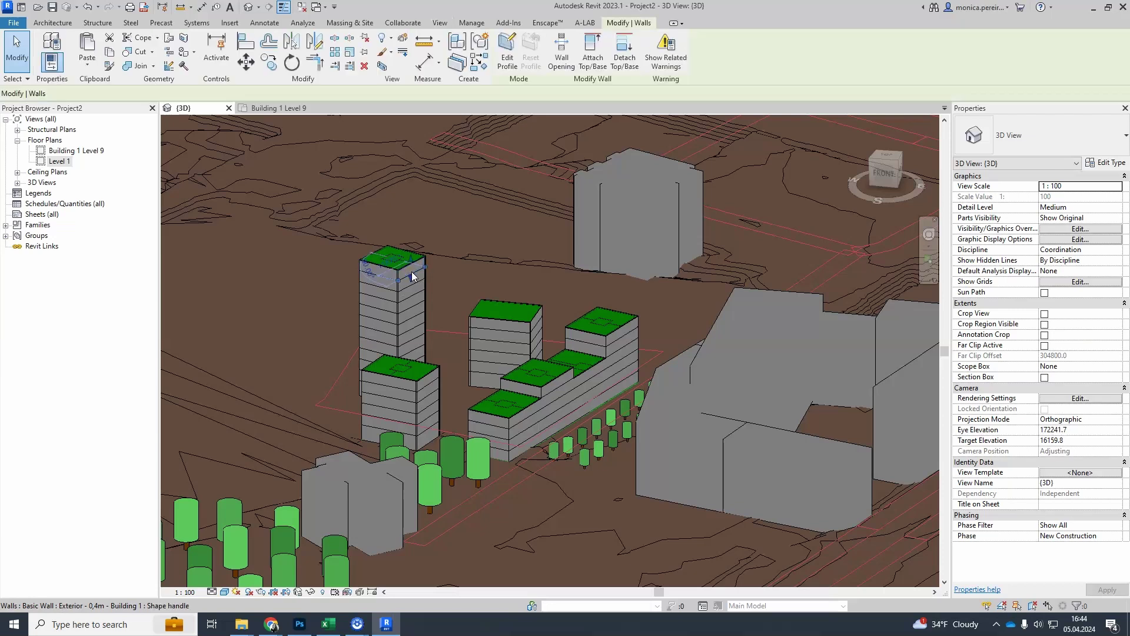
{"action": "left_click", "coordinate": [385, 256]}
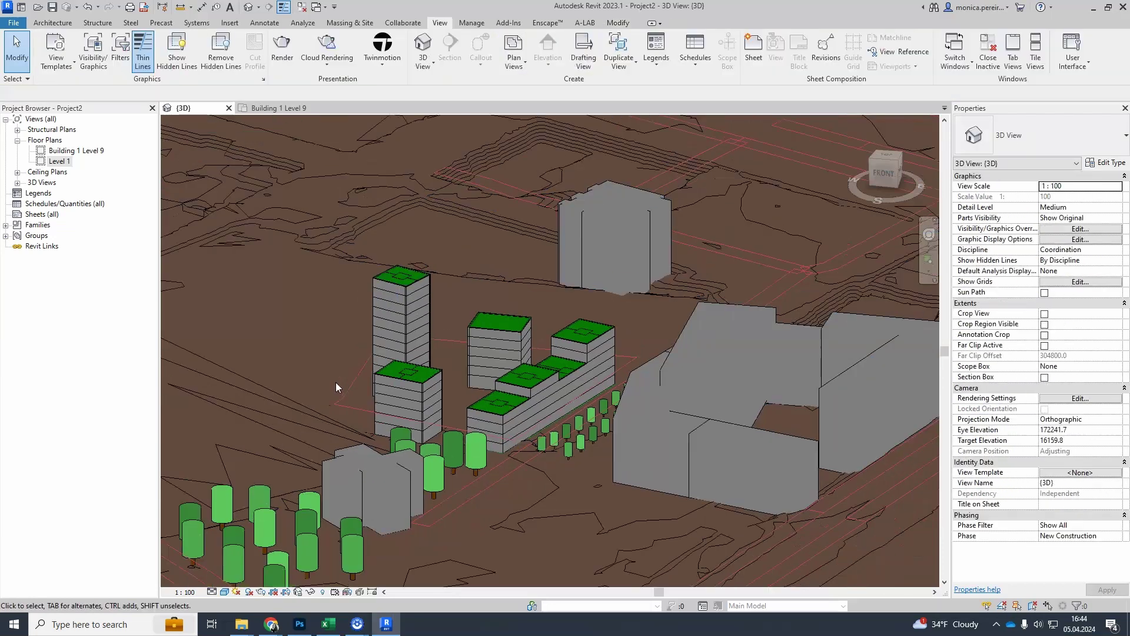
{"action": "left_click", "coordinate": [360, 358]}
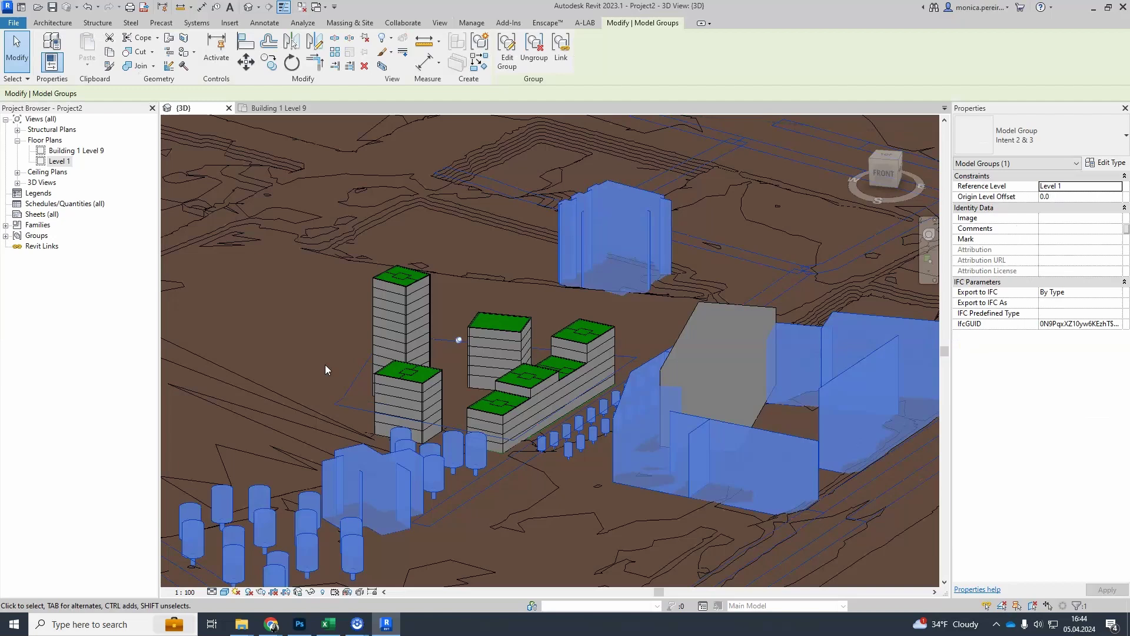
{"action": "key", "text": "Escape"}
{"action": "left_click", "coordinate": [287, 396]}
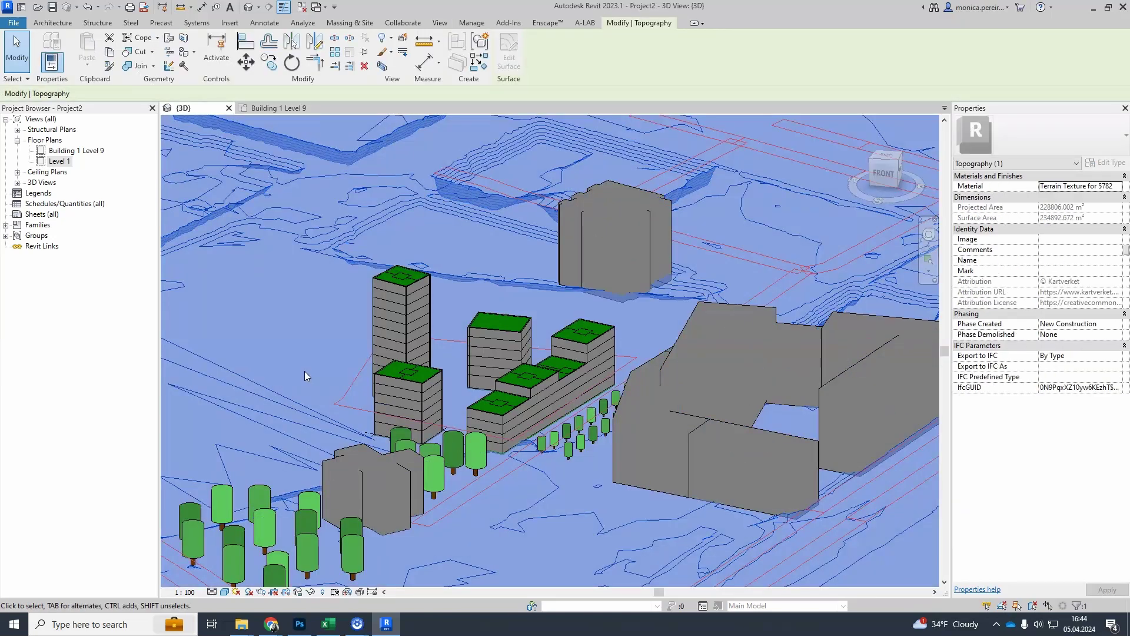
{"action": "left_click", "coordinate": [327, 351]}
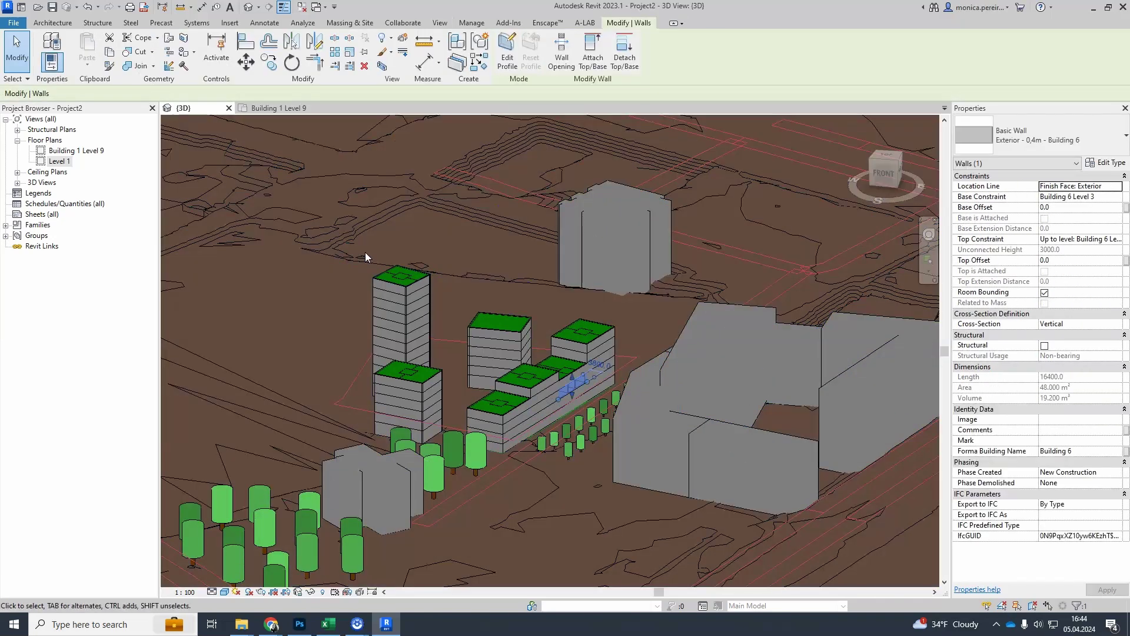
Open the Building 1 Level 9 floor plan and examine an exterior wall's available types and the properties of a core wall
{"action": "left_click", "coordinate": [277, 108]}
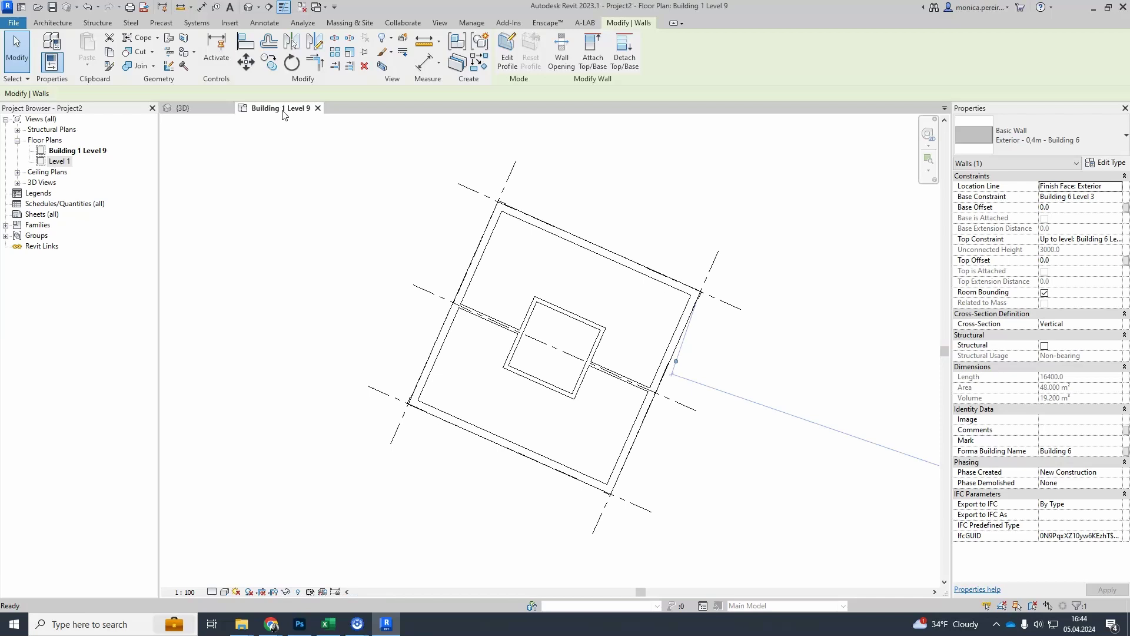
{"action": "middle_click_drag", "start_coordinate": [370, 339], "coordinate": [322, 357]}
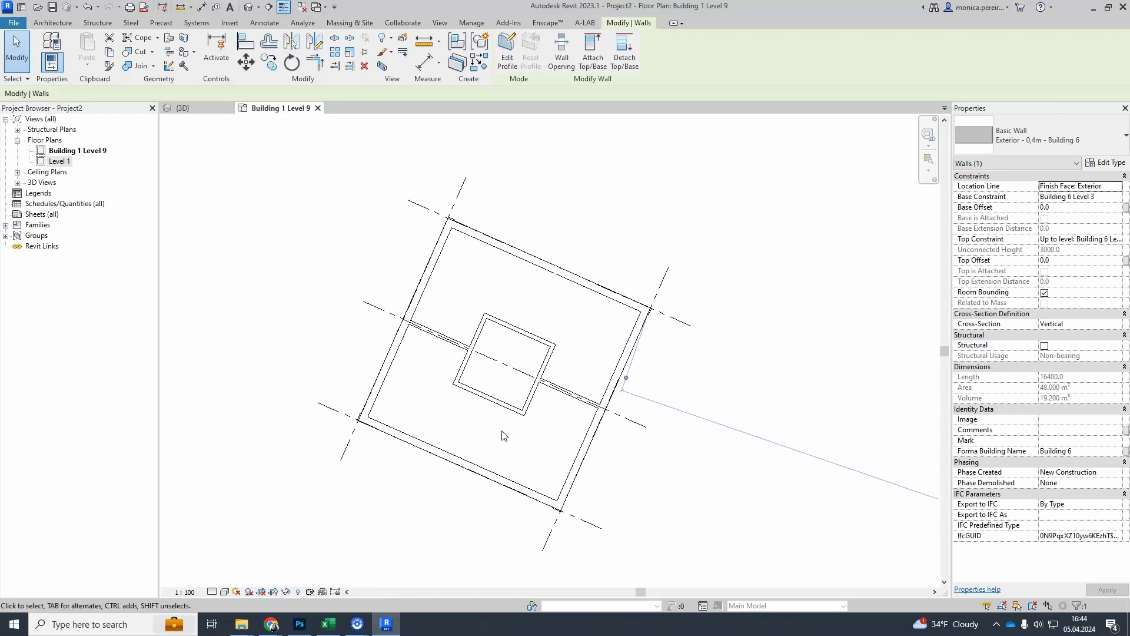
{"action": "middle_click_drag", "start_coordinate": [560, 431], "coordinate": [537, 441]}
{"action": "scroll", "coordinate": [537, 442], "scroll_direction": "up", "scroll_amount": 1}
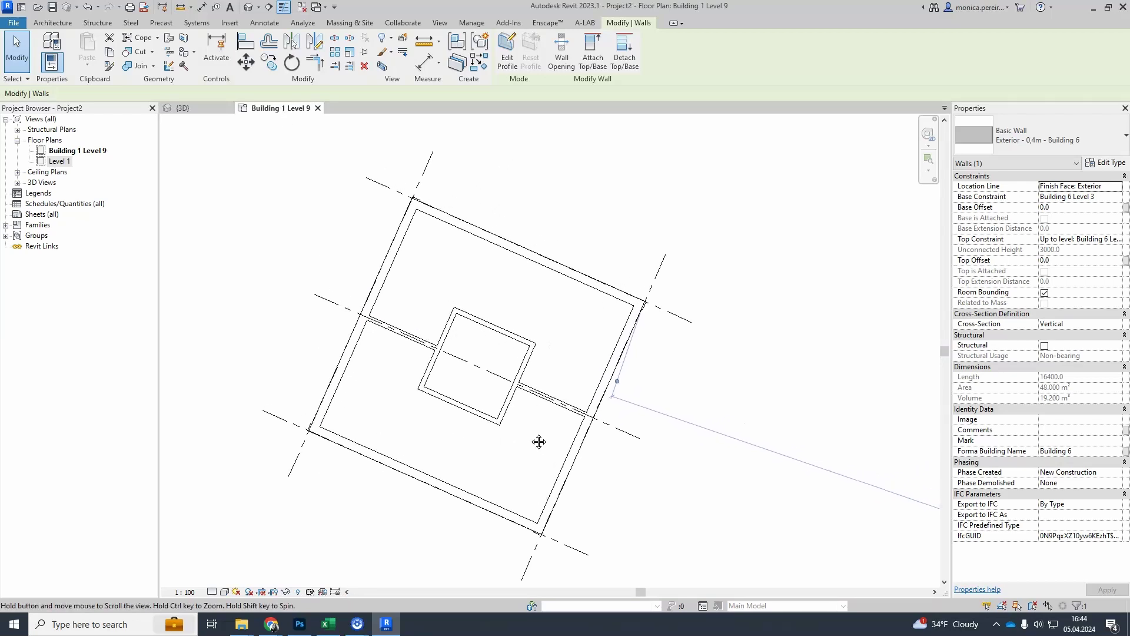
{"action": "left_click", "coordinate": [554, 273]}
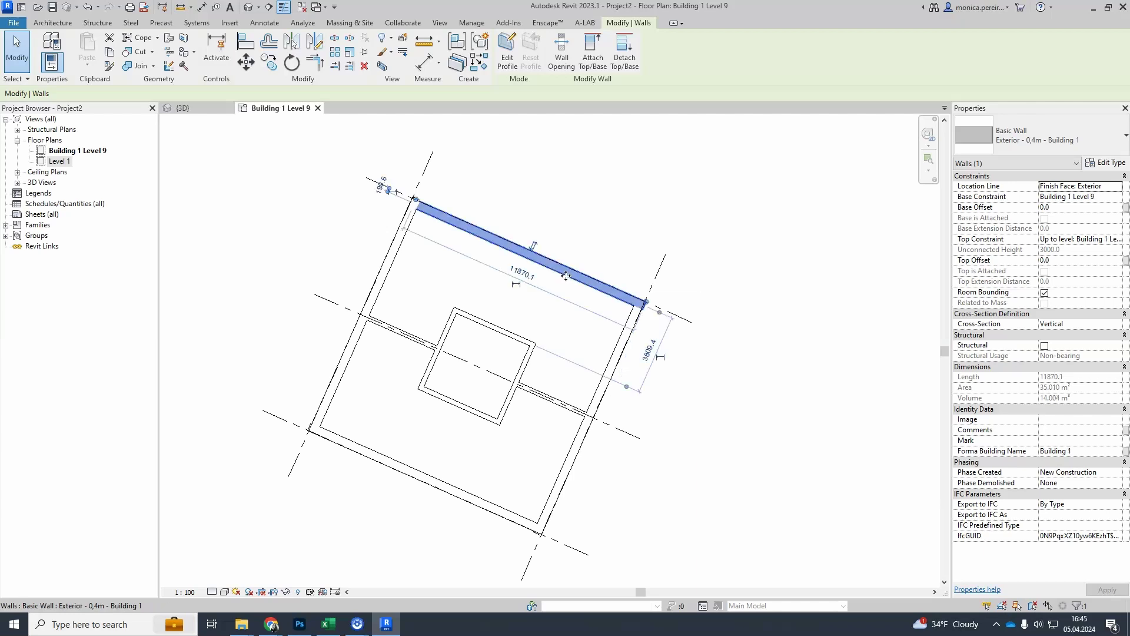
{"action": "left_click", "coordinate": [1049, 142]}
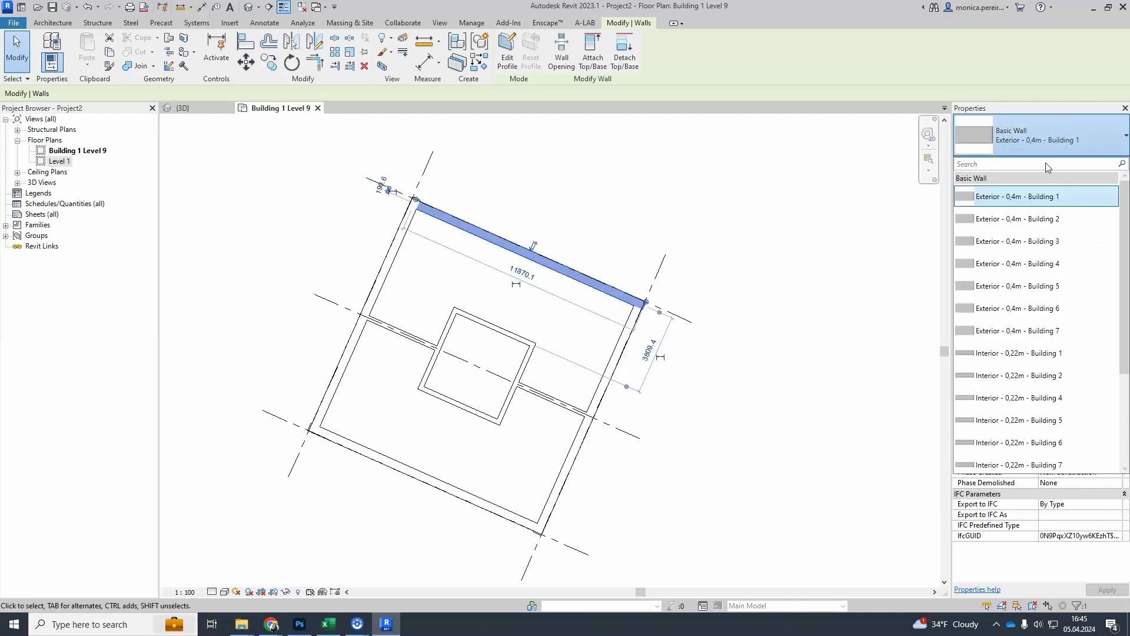
{"action": "key", "text": "Escape"}
{"action": "key", "text": "Escape"}
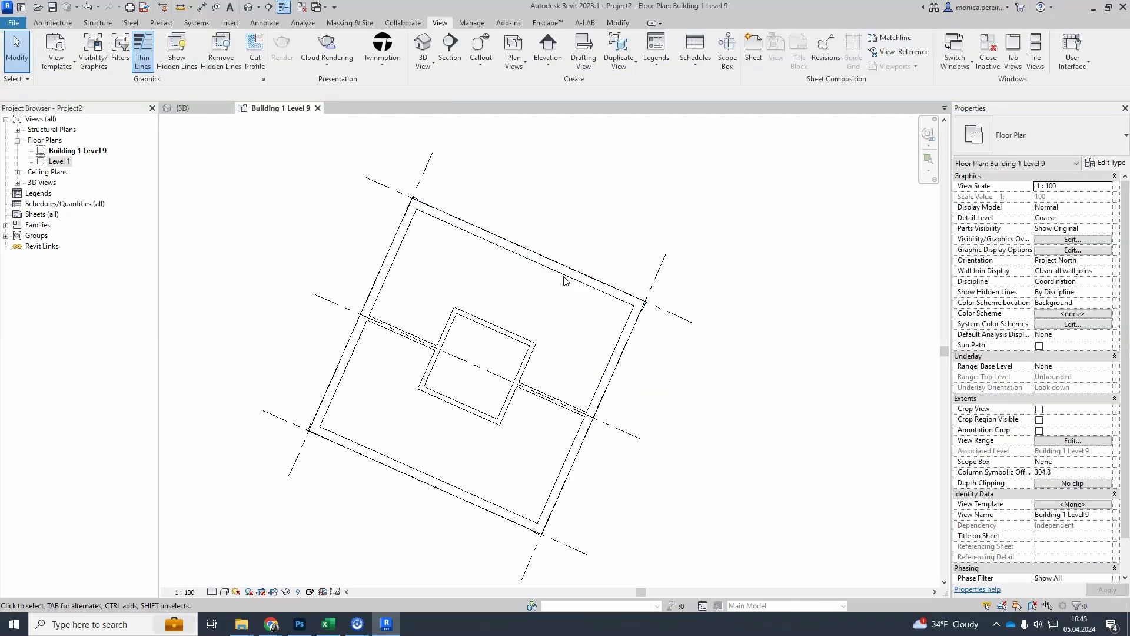
{"action": "left_click", "coordinate": [486, 331]}
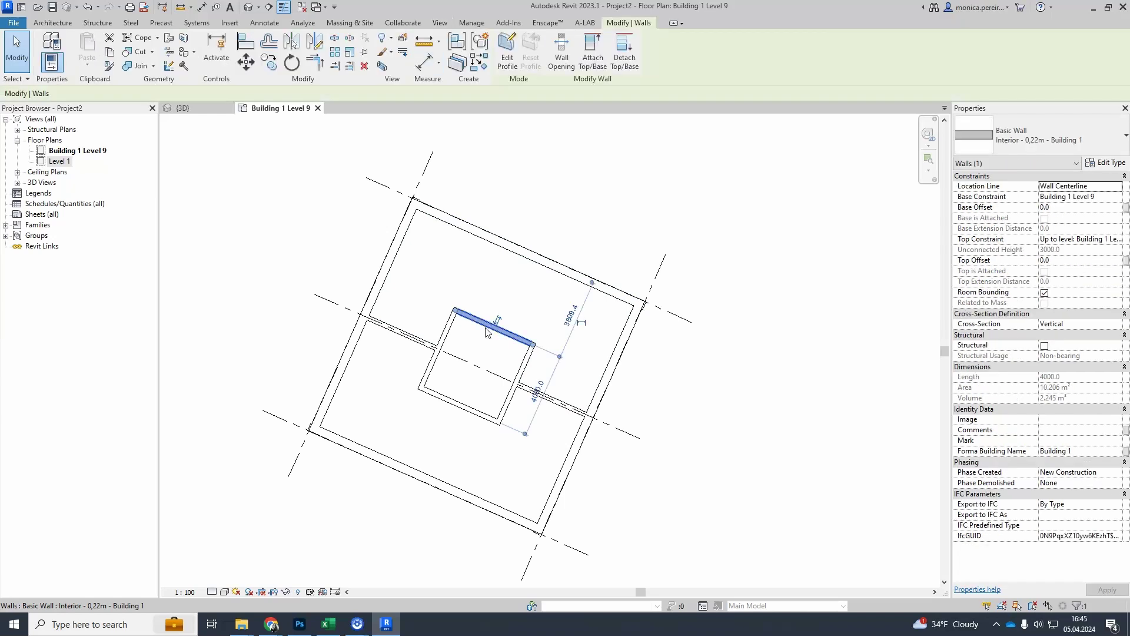
Examine the properties of another core wall, the grid line through the core and the room above the core on Building 1 Level 9
{"action": "left_click", "coordinate": [446, 339]}
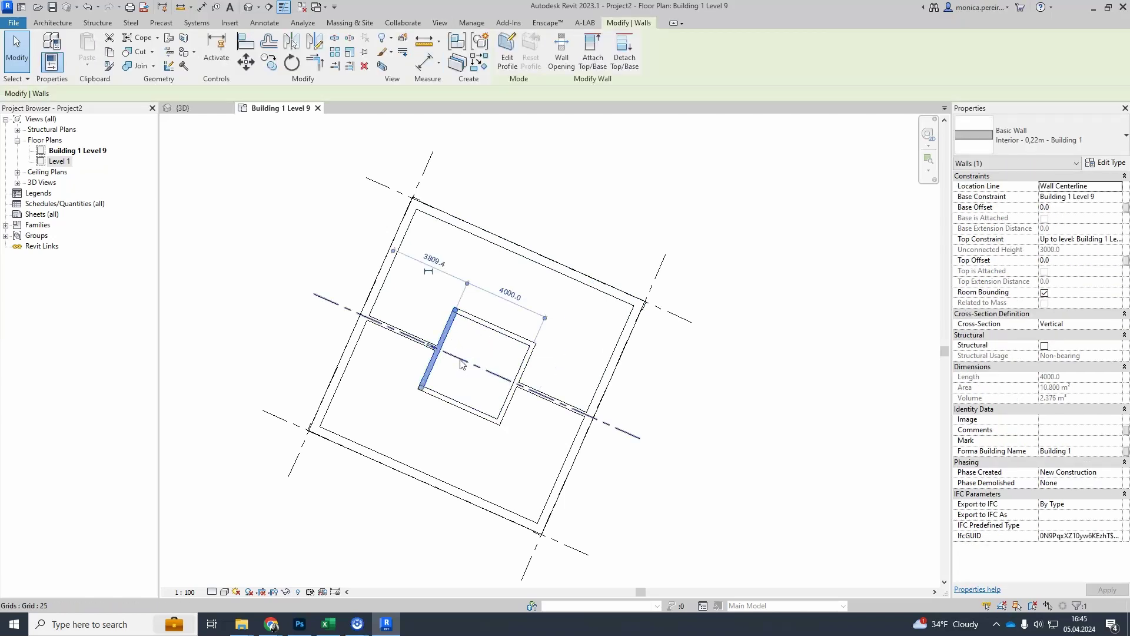
{"action": "left_click", "coordinate": [461, 363]}
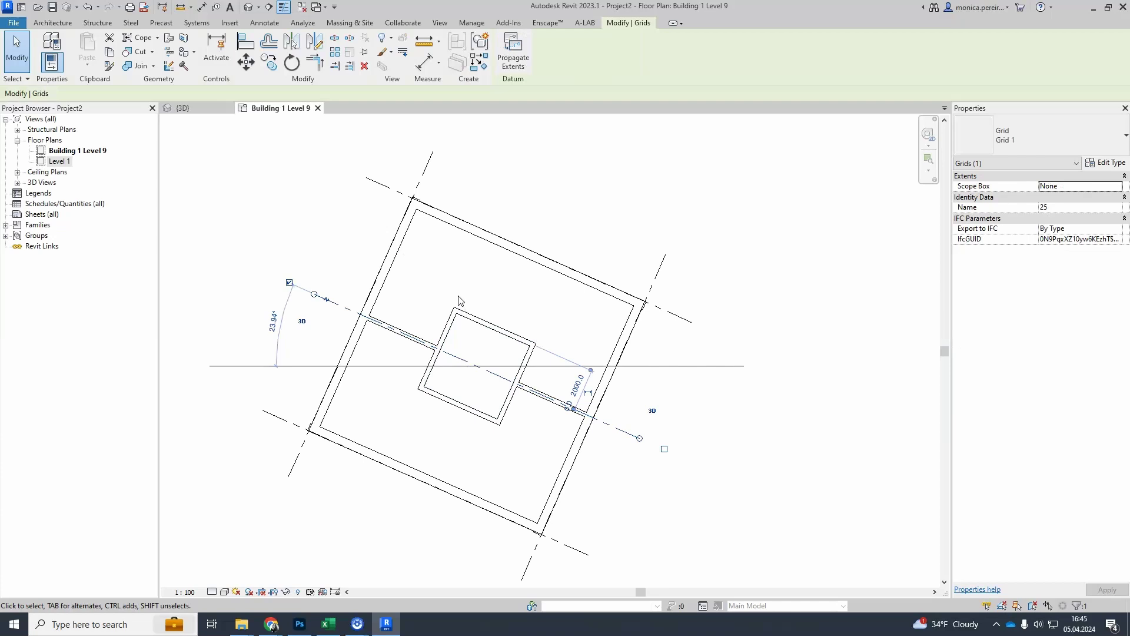
{"action": "key", "text": "Escape"}
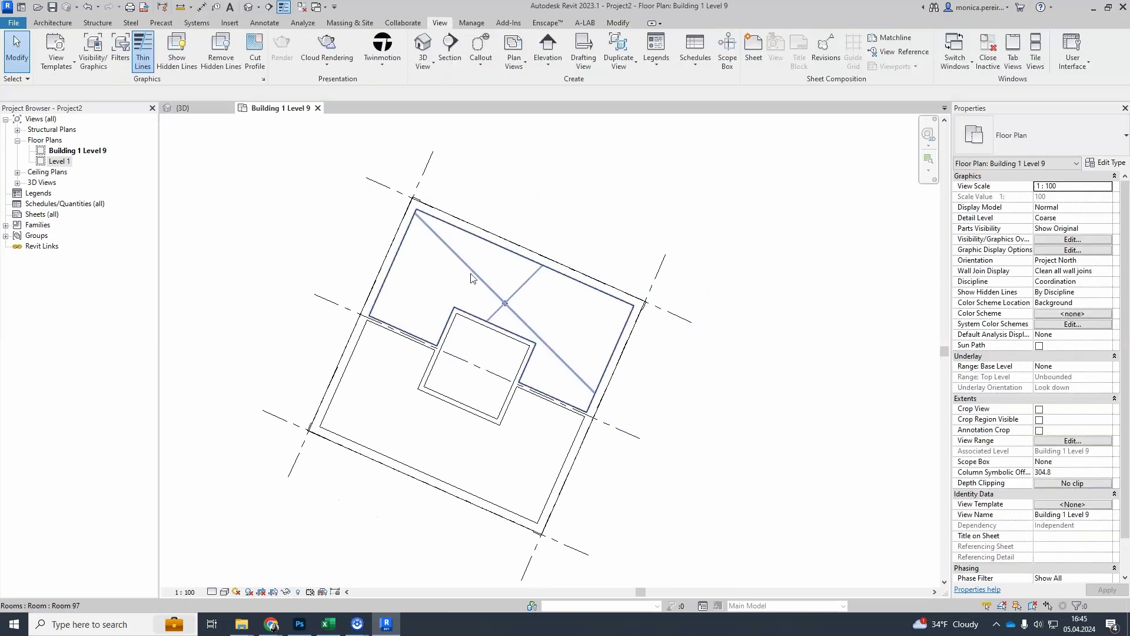
{"action": "left_click", "coordinate": [484, 285]}
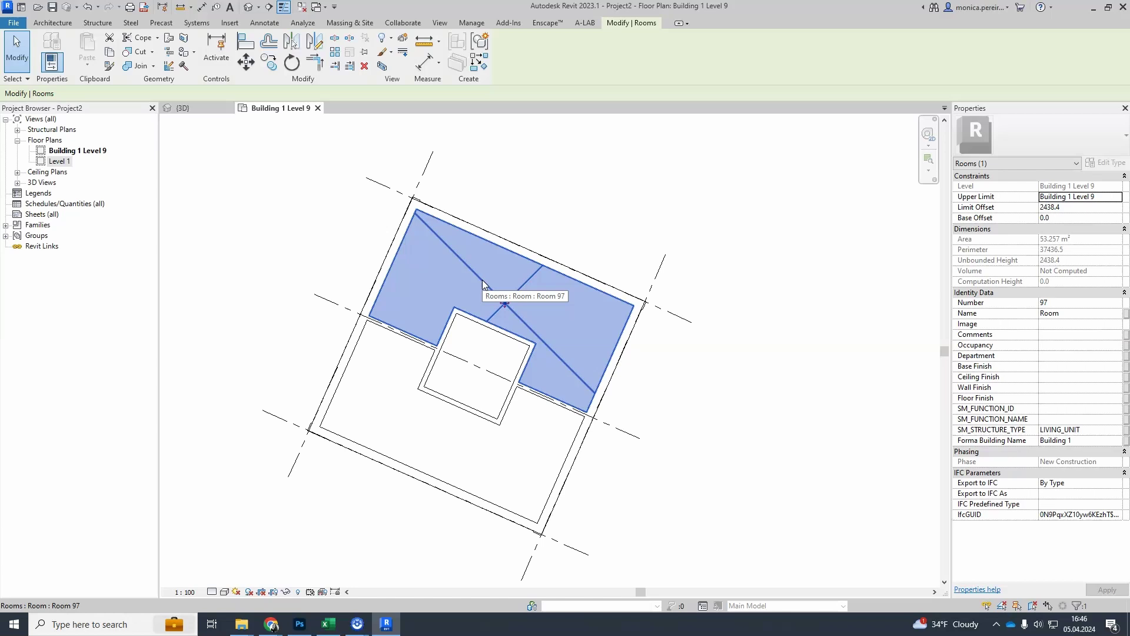
{"action": "key", "text": "Escape"}
{"action": "left_click", "coordinate": [404, 454]}
Return to the 3D view and lower the top face of the section box to cut into the top floor's walls and expose its interior
{"action": "key", "text": "ctrl+Tab"}
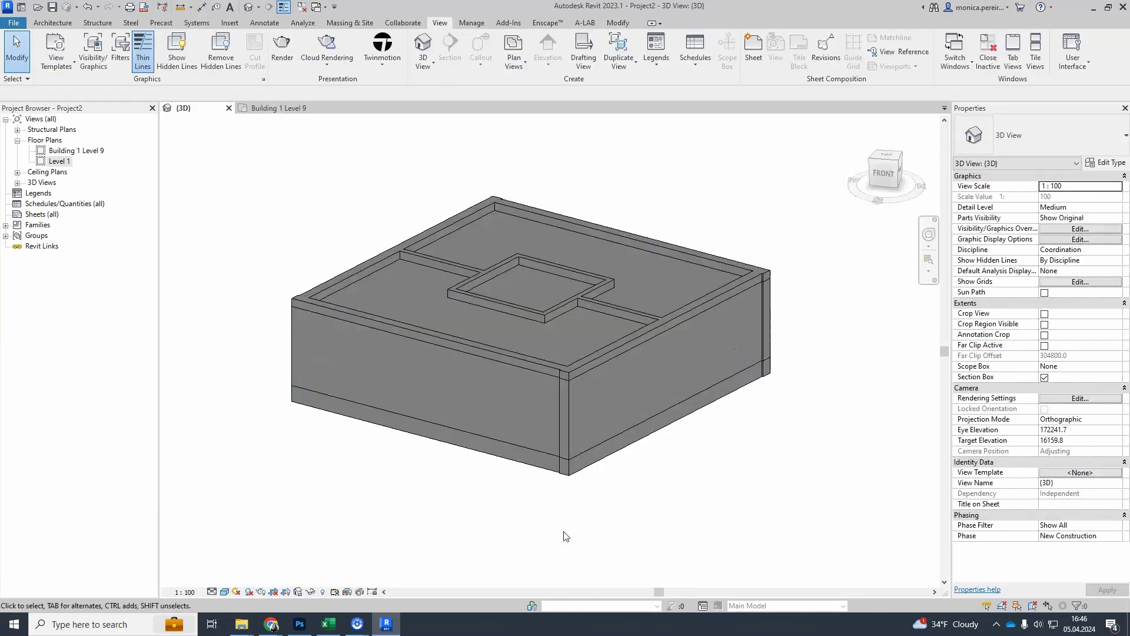
{"action": "middle_click_drag", "start_coordinate": [566, 536], "coordinate": [567, 527], "text": "shift"}
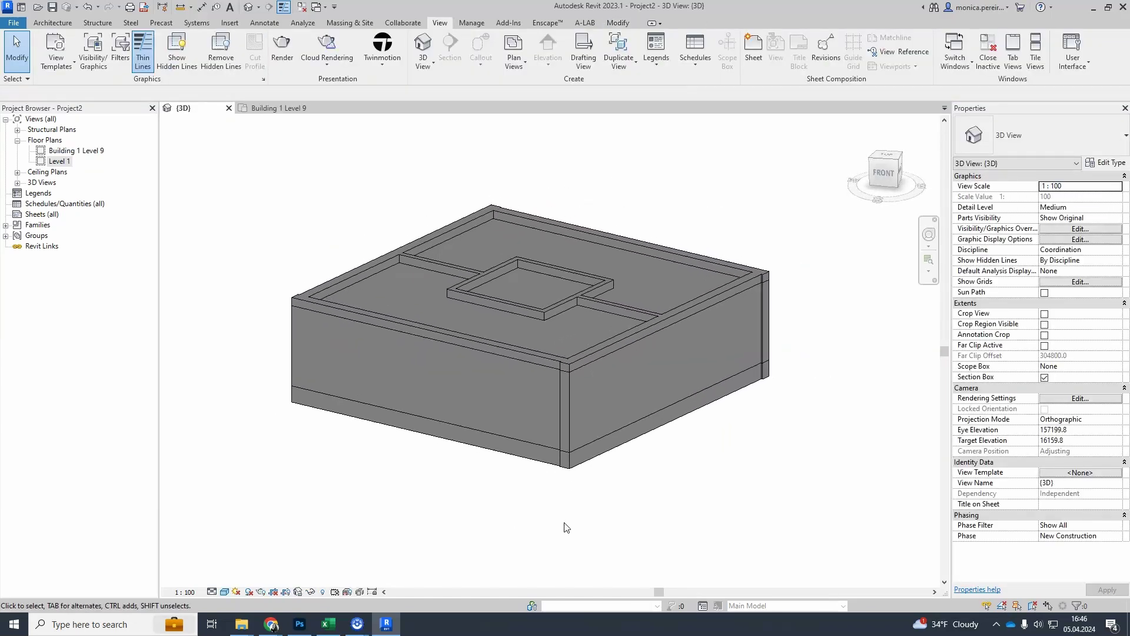
{"action": "left_click", "coordinate": [390, 188]}
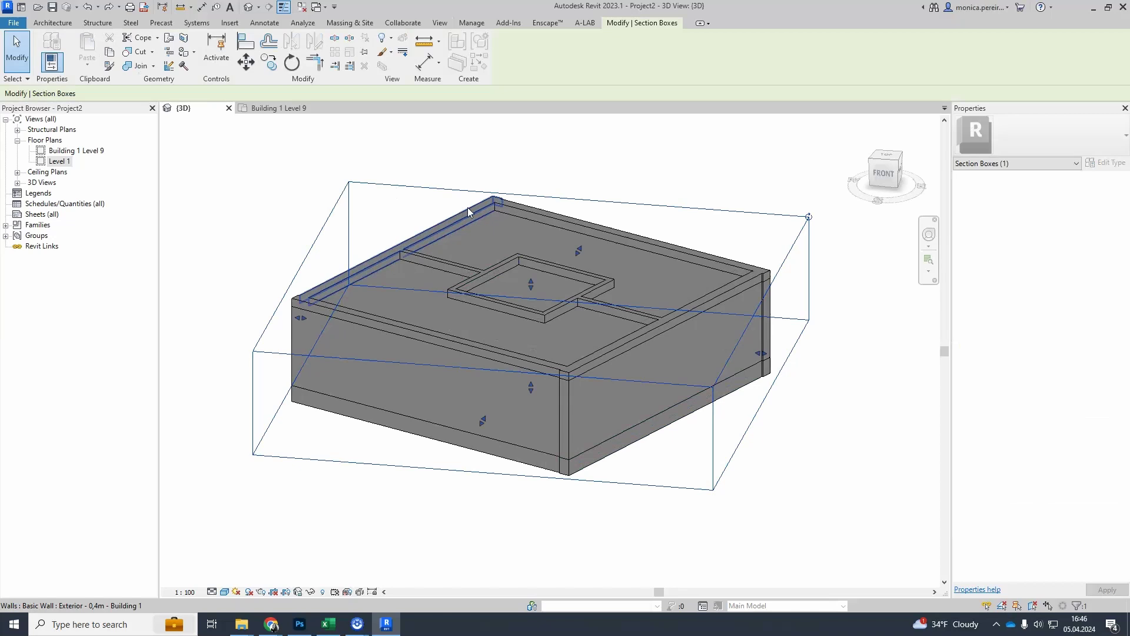
{"action": "left_click_drag", "start_coordinate": [532, 295], "coordinate": [532, 308]}
{"action": "middle_click_drag", "start_coordinate": [532, 308], "coordinate": [330, 424], "text": "shift"}
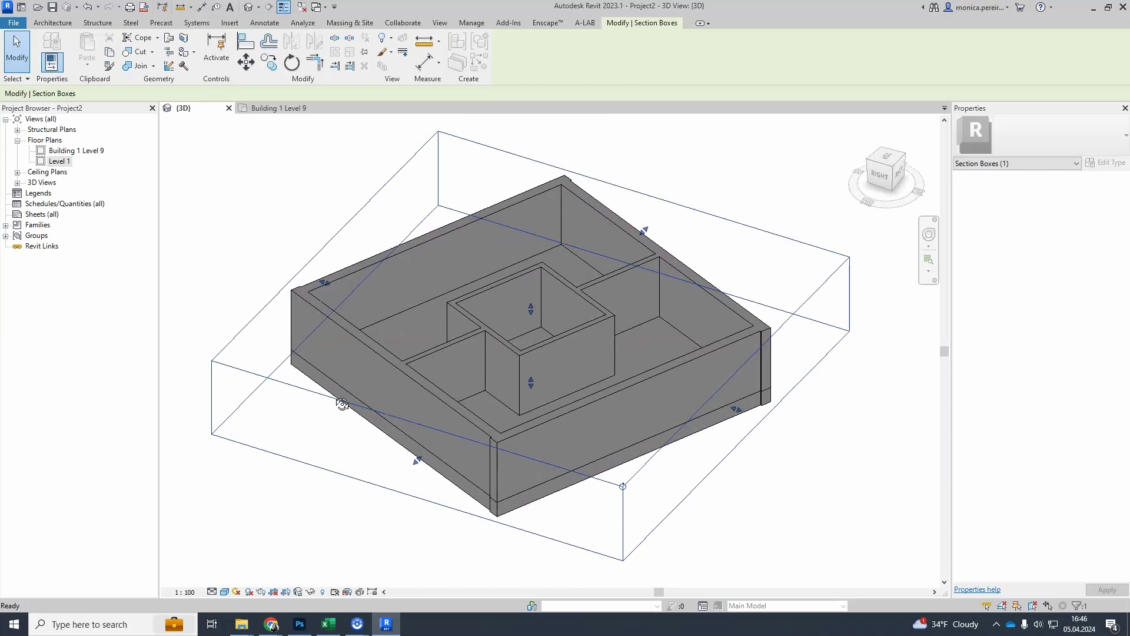
Set the 3D view's visual style to Hidden Line and view the sectioned floor from the back
{"action": "left_click", "coordinate": [212, 591]}
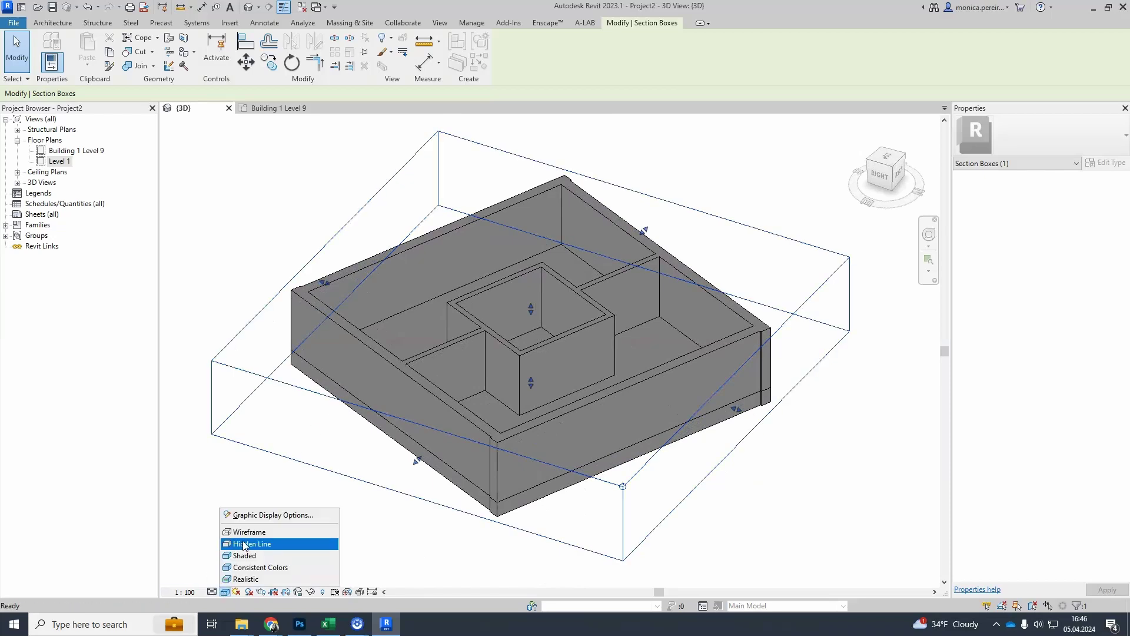
{"action": "left_click", "coordinate": [253, 544]}
{"action": "middle_click_drag", "start_coordinate": [547, 414], "coordinate": [422, 424], "text": "shift"}
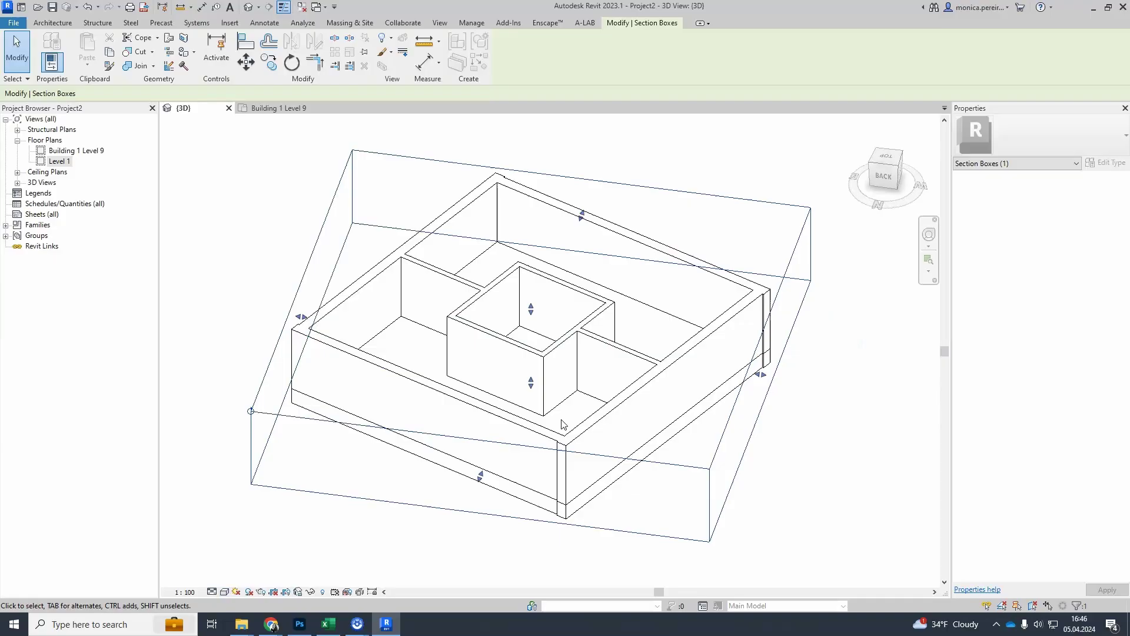